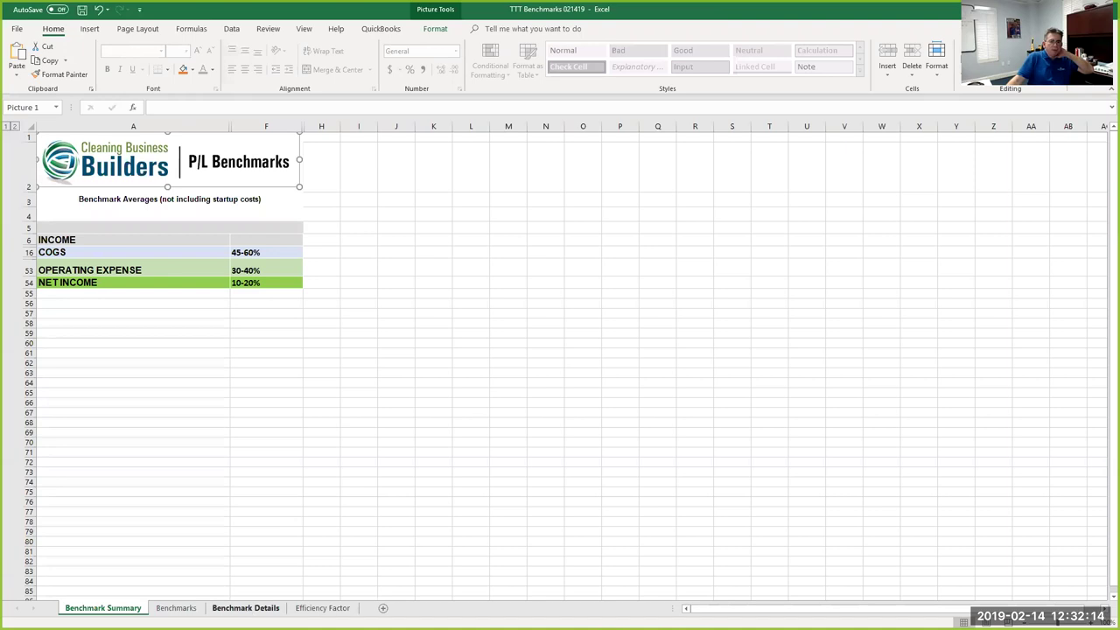
# Glance over the detailed Benchmarks sheet, then return to the Benchmark Summary sheet
pyautogui.click(176, 607)
pyautogui.scroll(3, 260, 356)
pyautogui.scroll(-7, 210, 389)
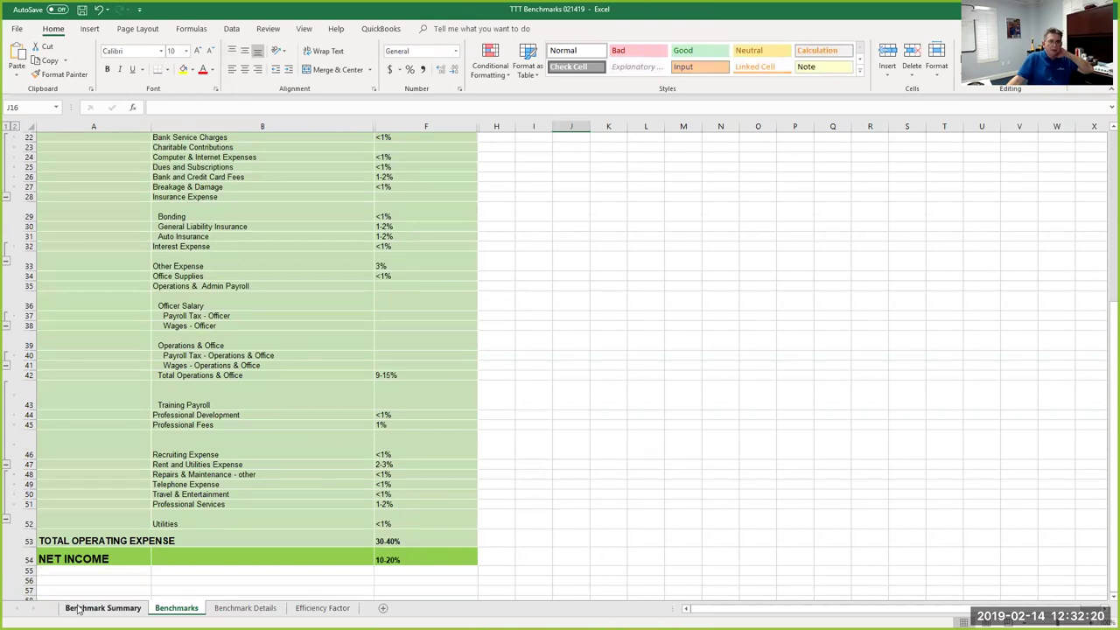
pyautogui.click(102, 607)
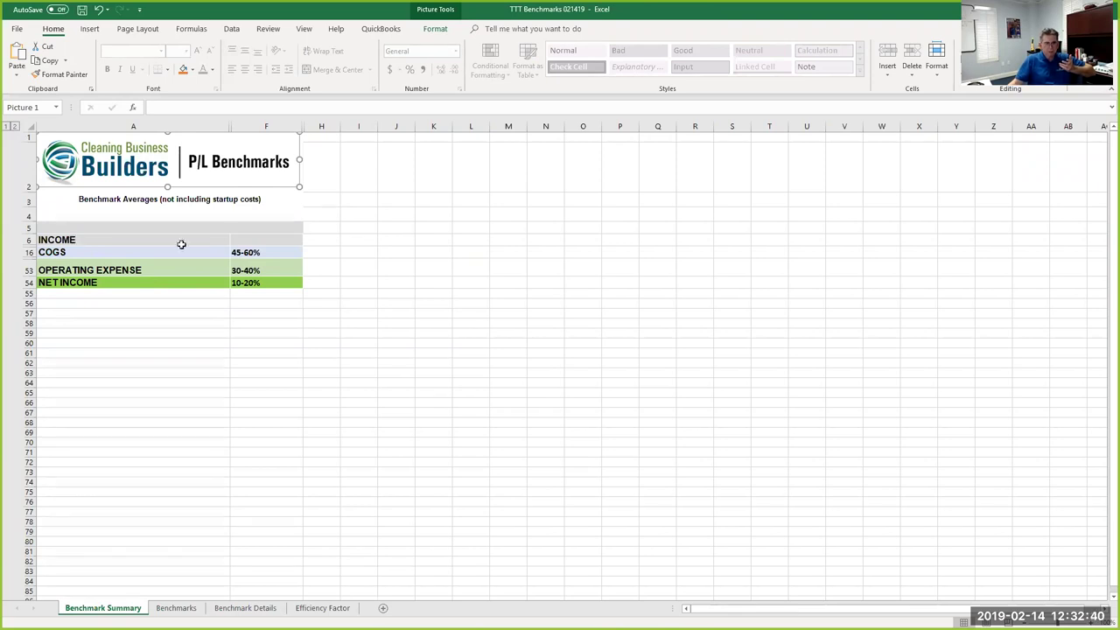
# Enter 100 as the income value in cell F6
pyautogui.click(271, 240)
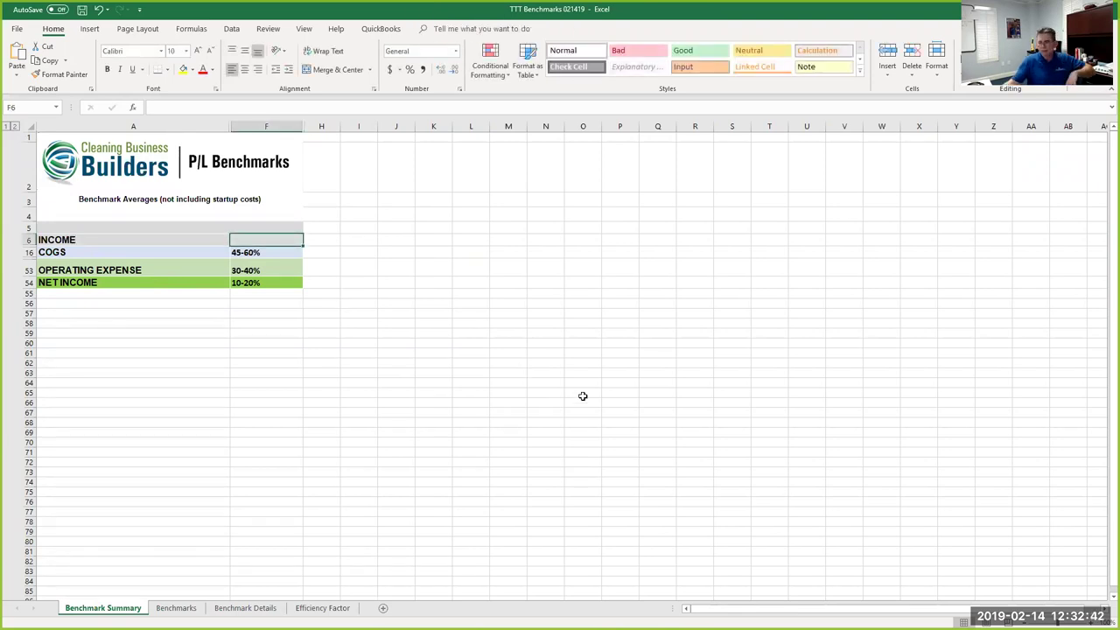
pyautogui.write('100')
pyautogui.press('Return')
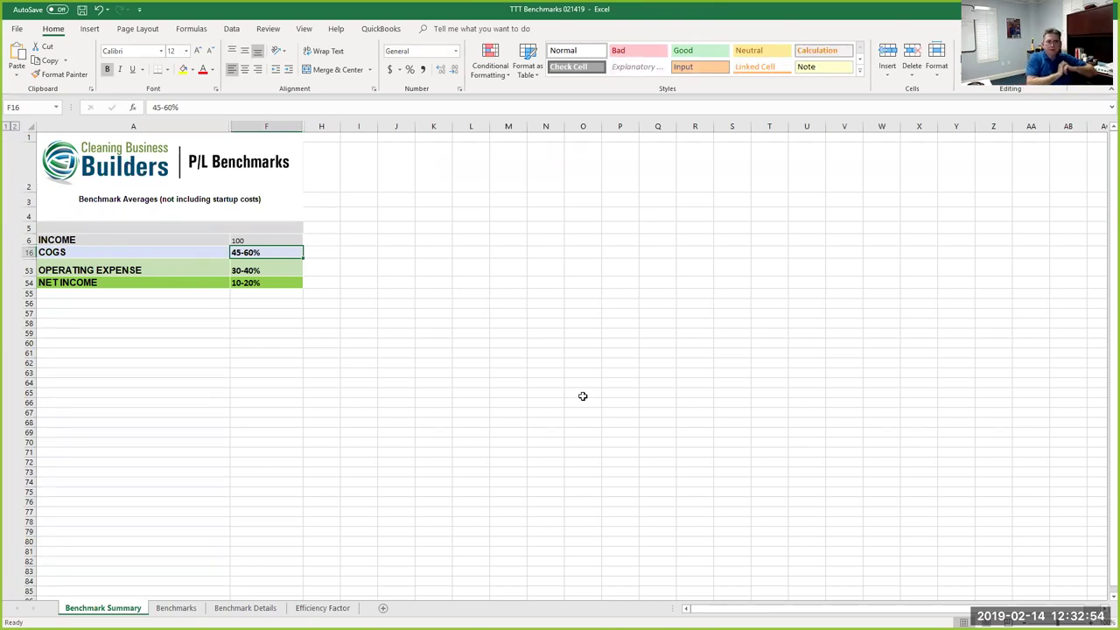
pyautogui.click(260, 236)
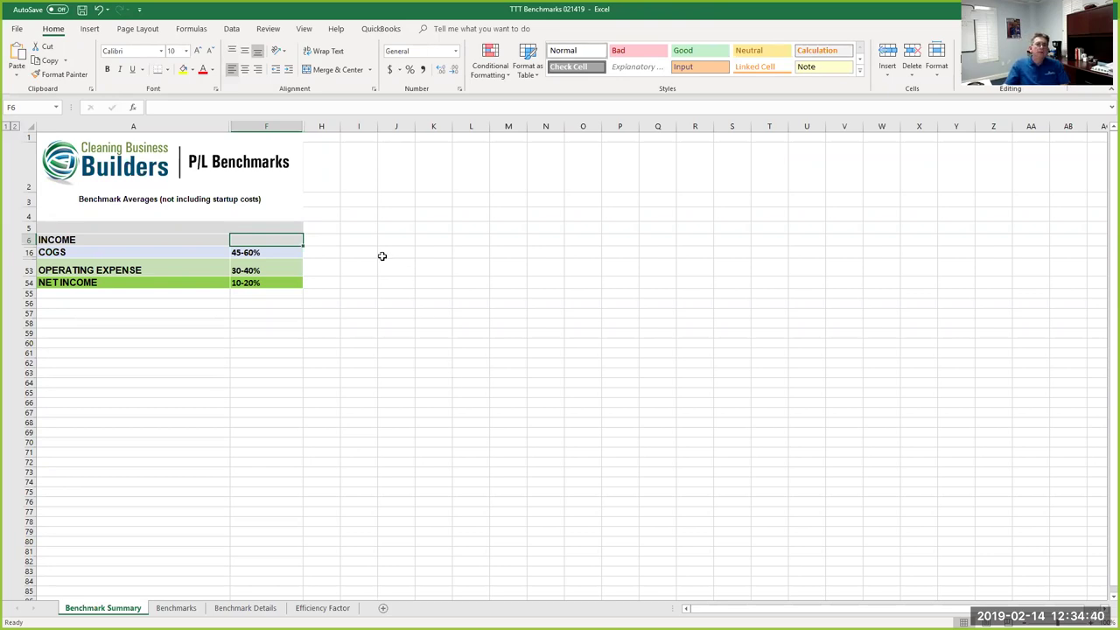
# Label the COGS range 'Variable' in H16 and the Operating Expense range 'Fix'
pyautogui.click(336, 253)
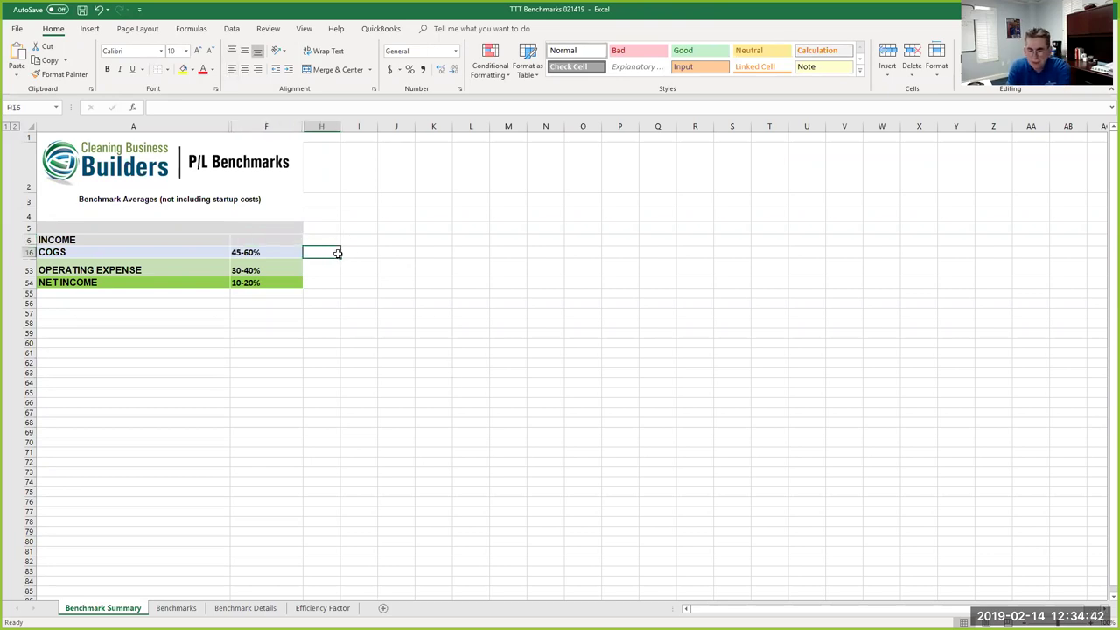
pyautogui.write('Variable')
pyautogui.press('Return')
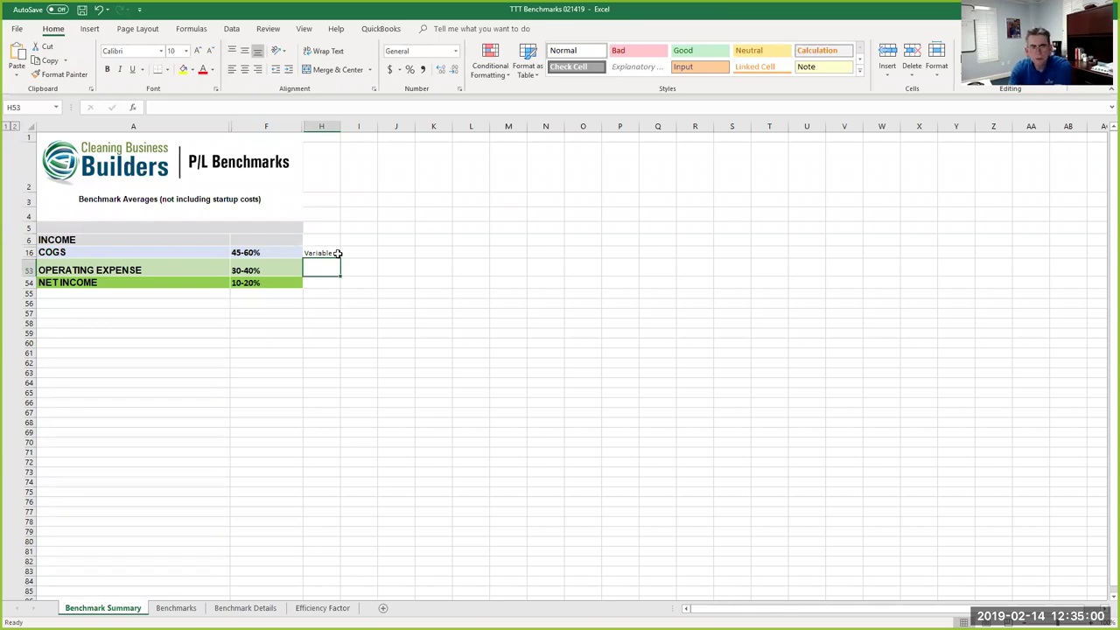
pyautogui.write('Fix')
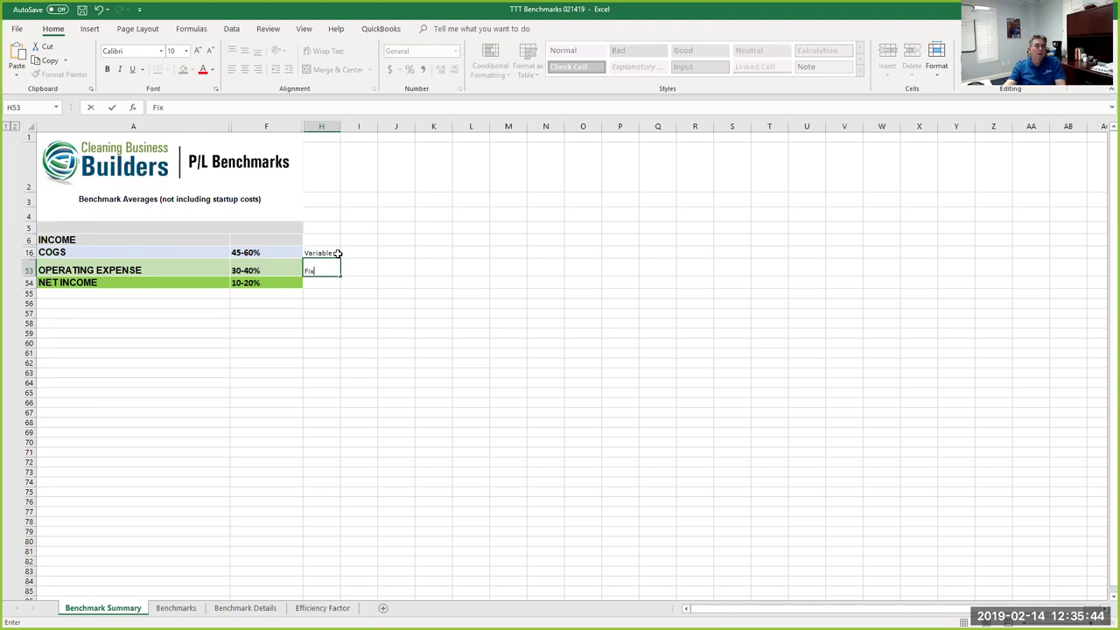
pyautogui.press('Return')
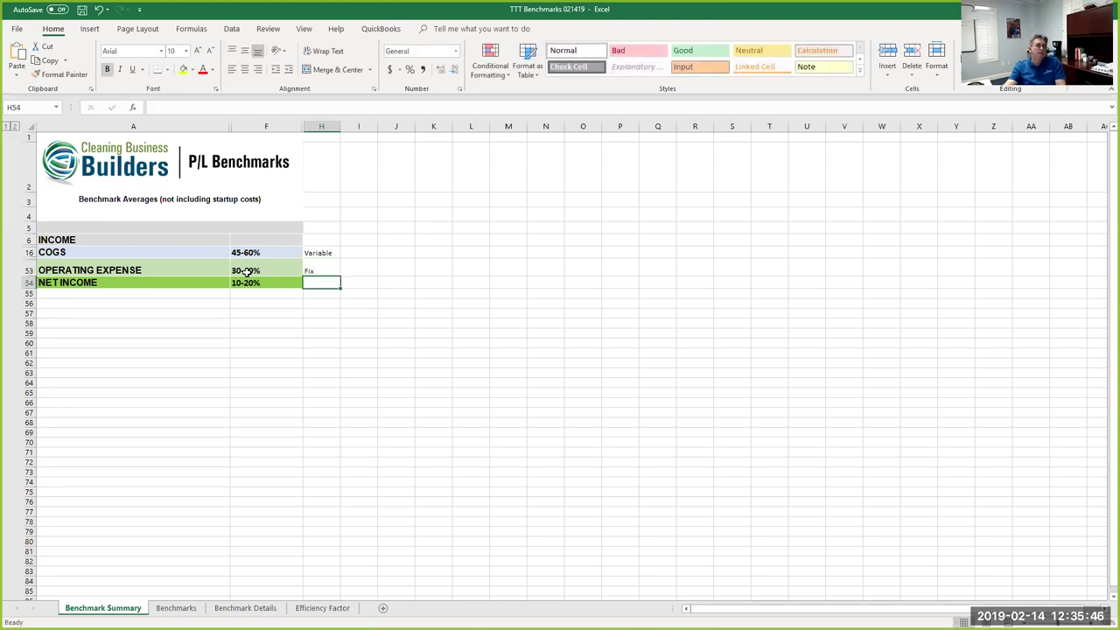
pyautogui.click(248, 270)
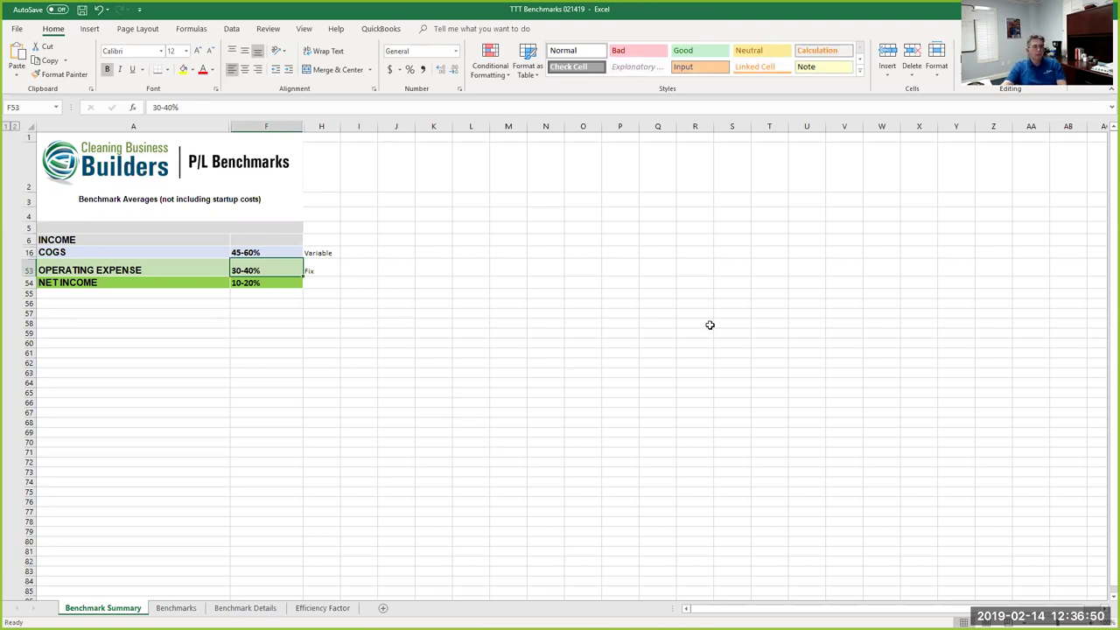
pyautogui.click(328, 285)
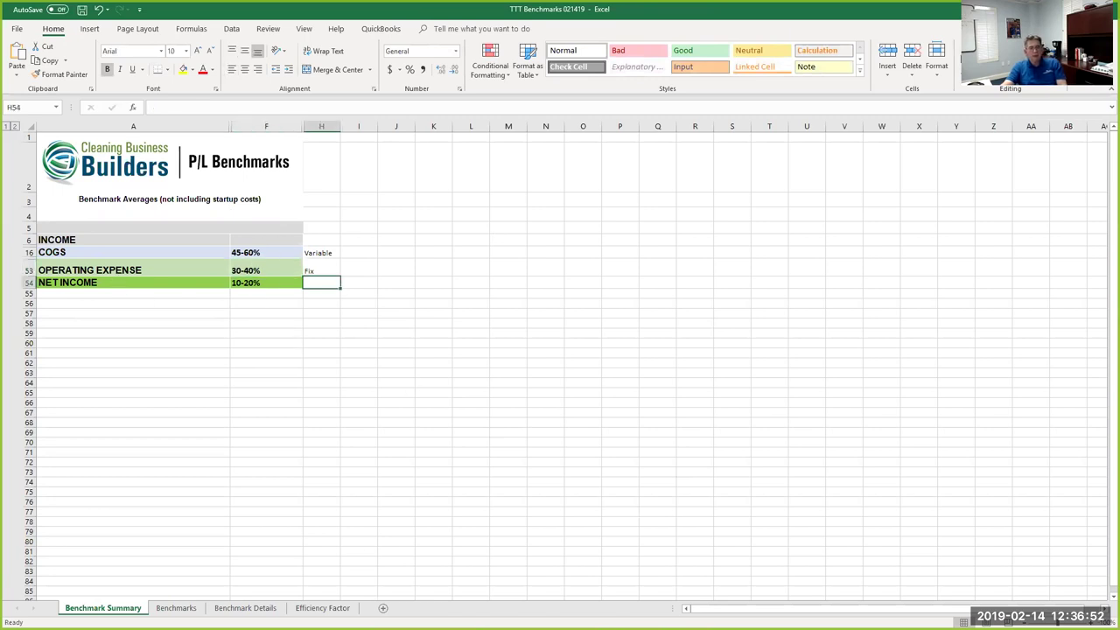
# Show the top of the Benchmarks sheet and point out the Cleaning Supplies 1-3% benchmark
pyautogui.click(184, 608)
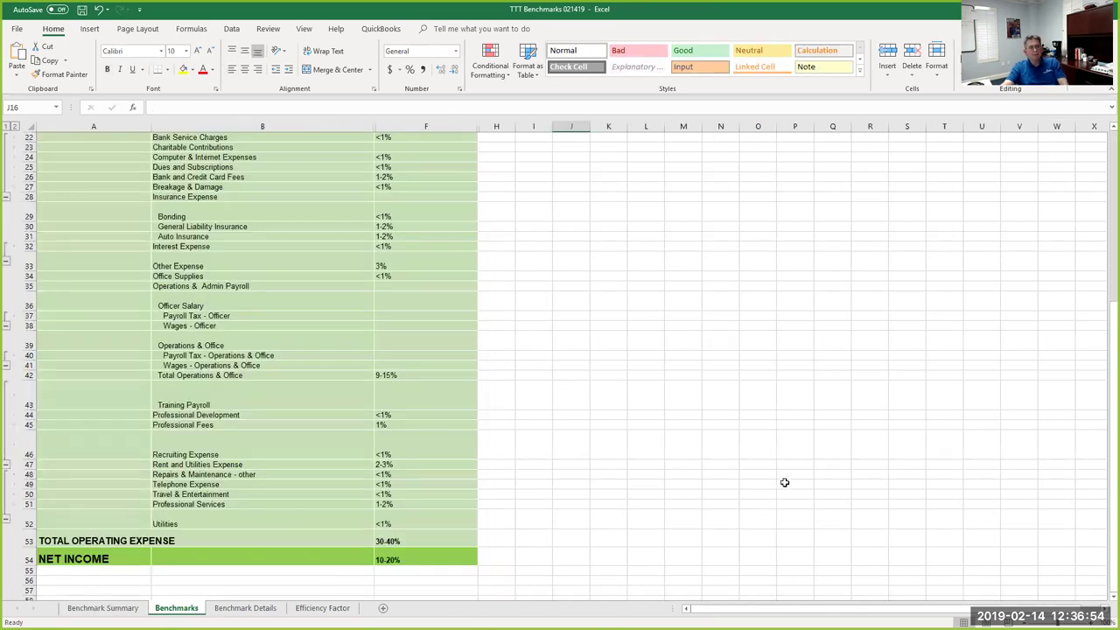
pyautogui.scroll(3, 730, 494)
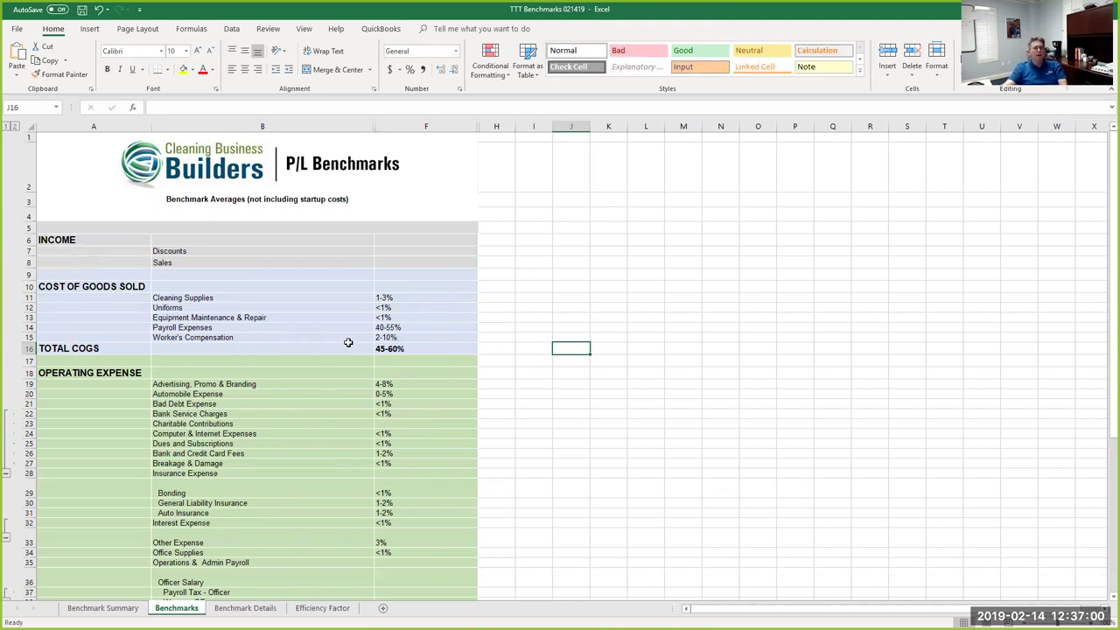
pyautogui.click(376, 301)
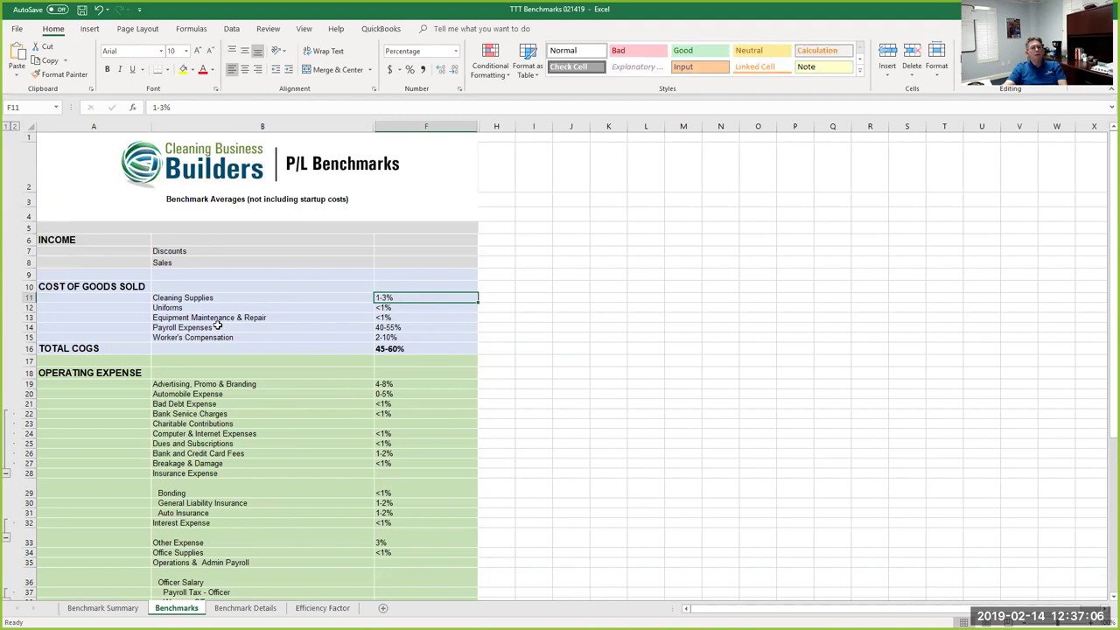
# Highlight Payroll Expenses with its 40-55% range and step through the cost of goods lines
pyautogui.click(219, 327)
pyautogui.moveTo(238, 322); pyautogui.dragTo(383, 327)
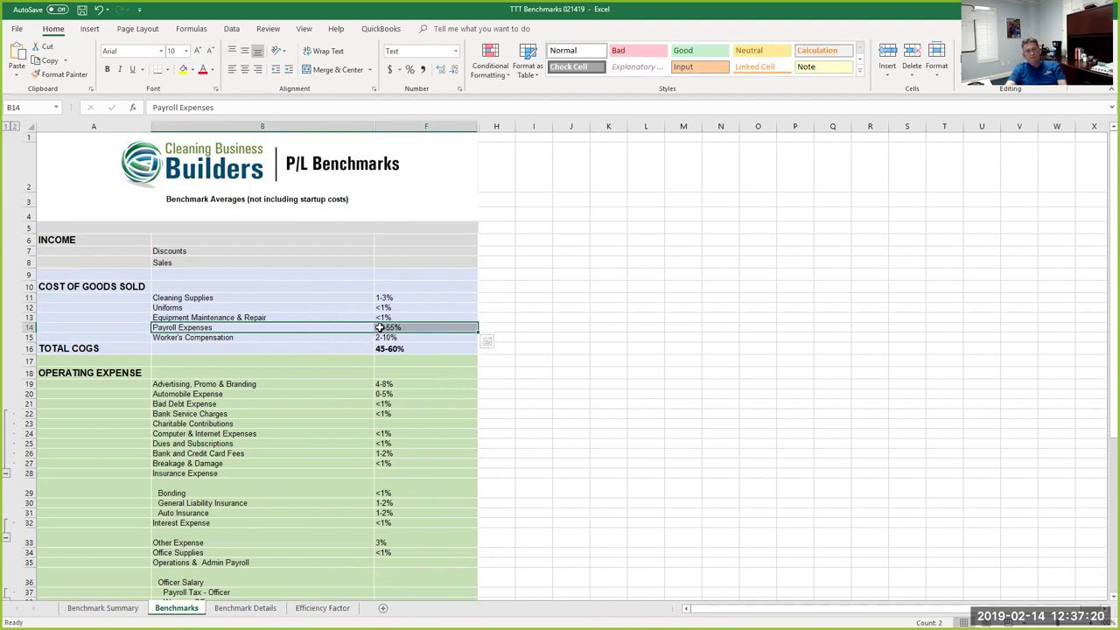
pyautogui.click(280, 297)
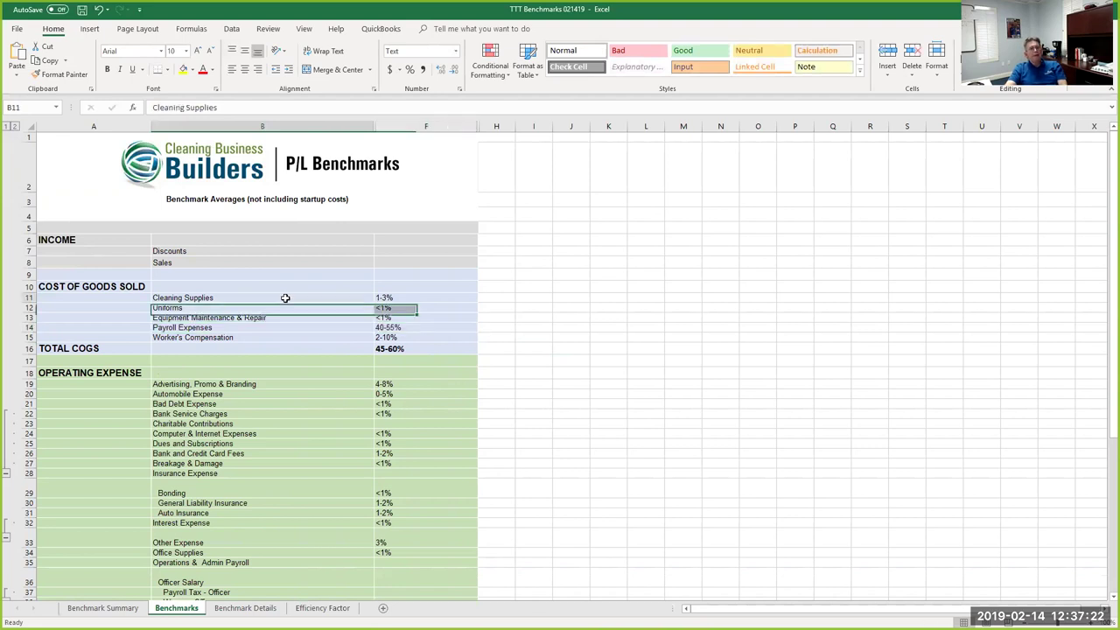
pyautogui.click(274, 307)
pyautogui.click(271, 320)
pyautogui.click(267, 339)
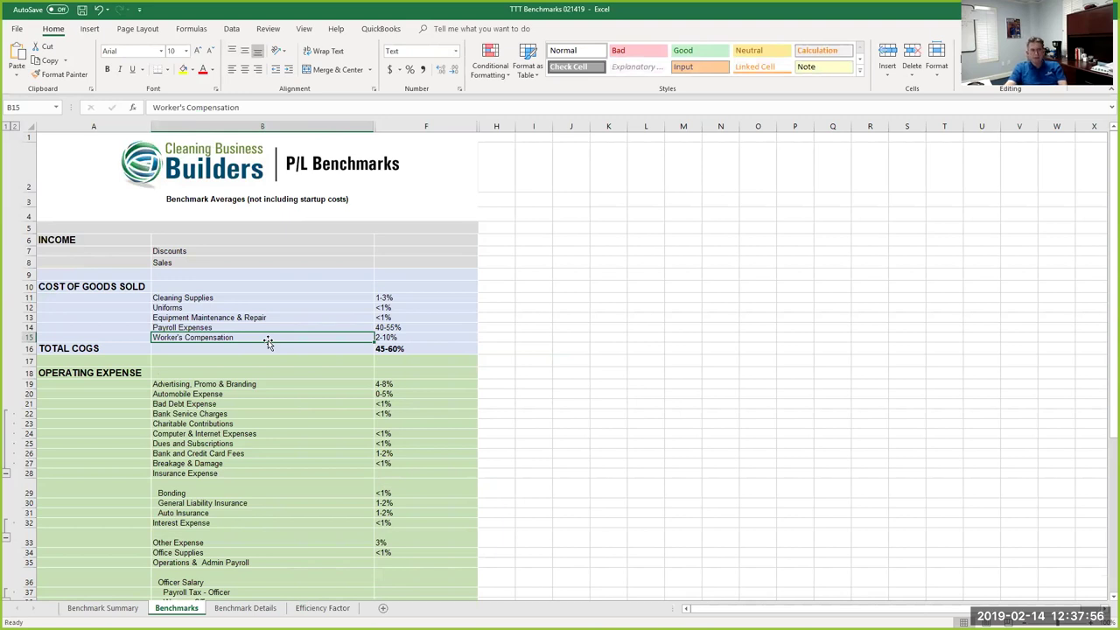
pyautogui.click(225, 327)
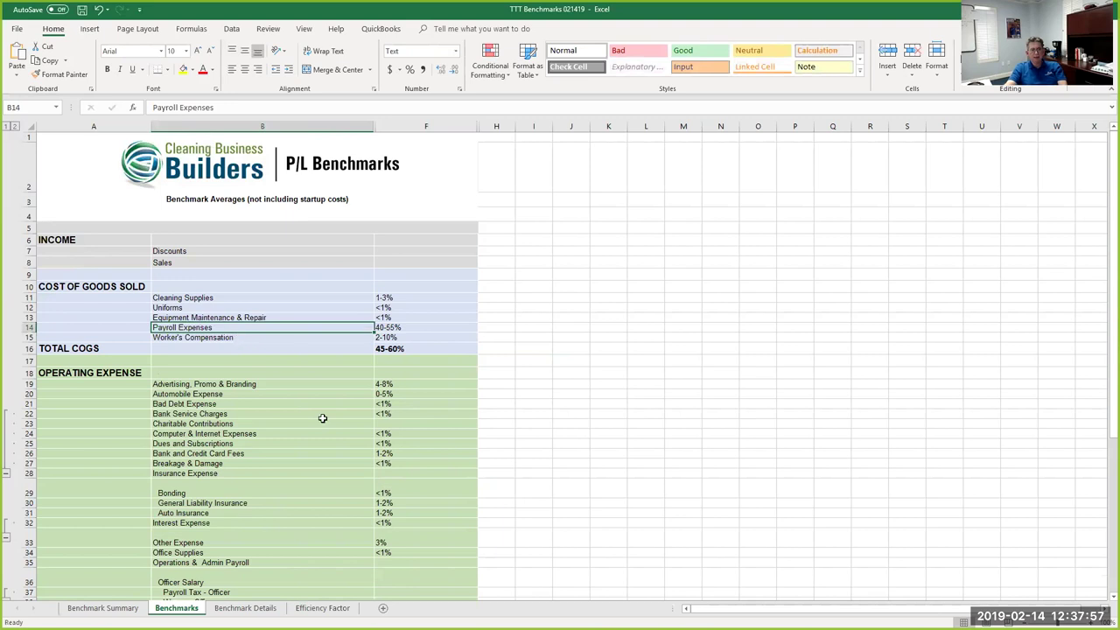
pyautogui.click(88, 242)
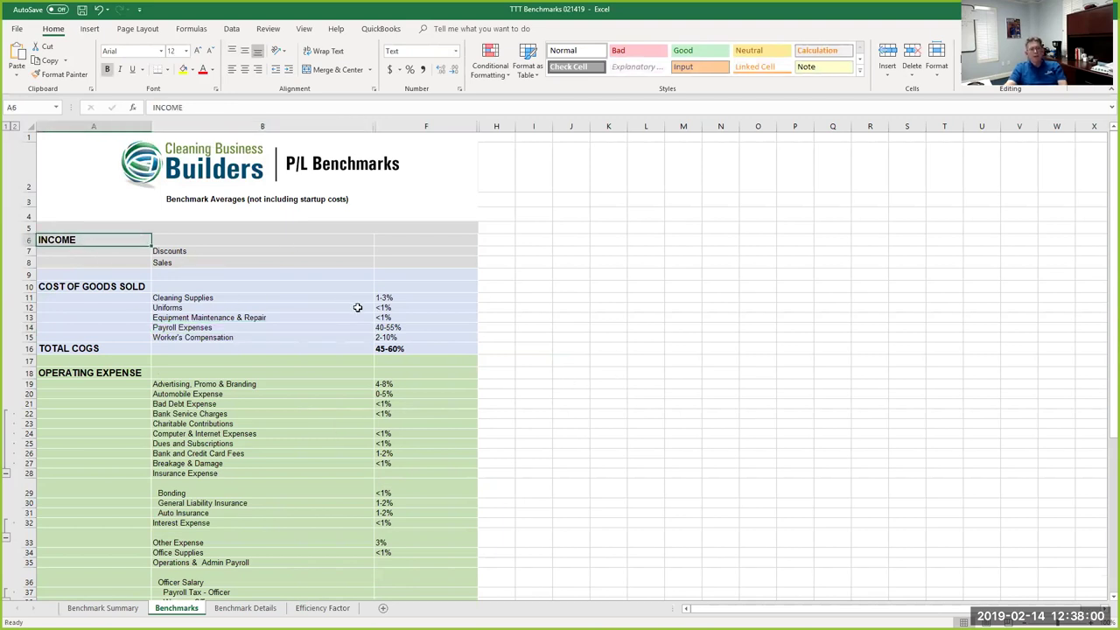
pyautogui.moveTo(383, 299); pyautogui.dragTo(385, 318)
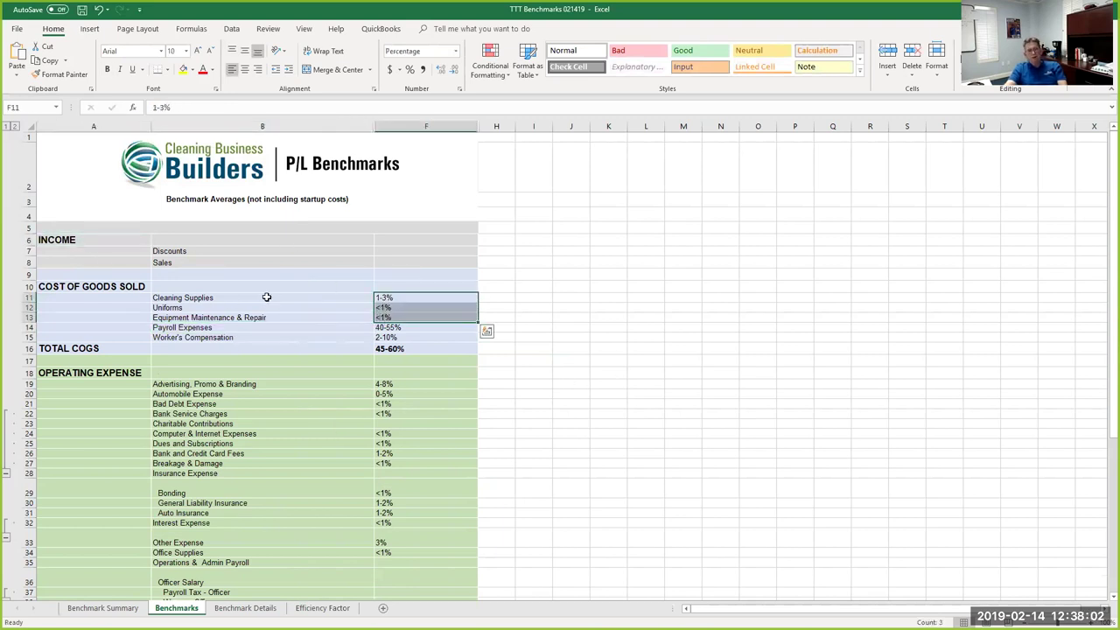
pyautogui.click(393, 328)
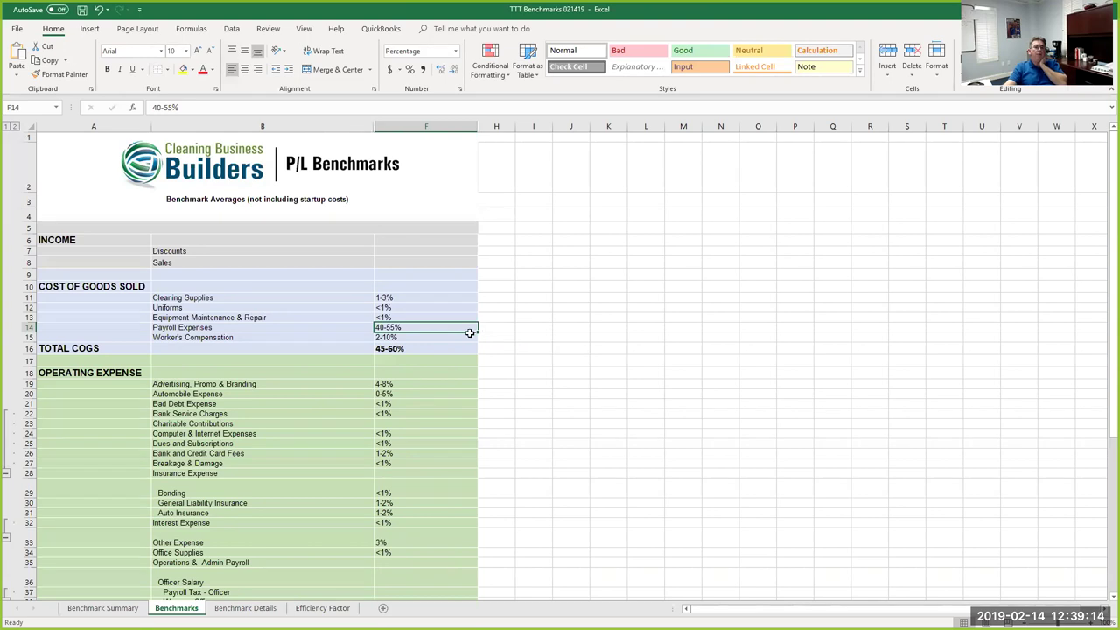
pyautogui.click(410, 346)
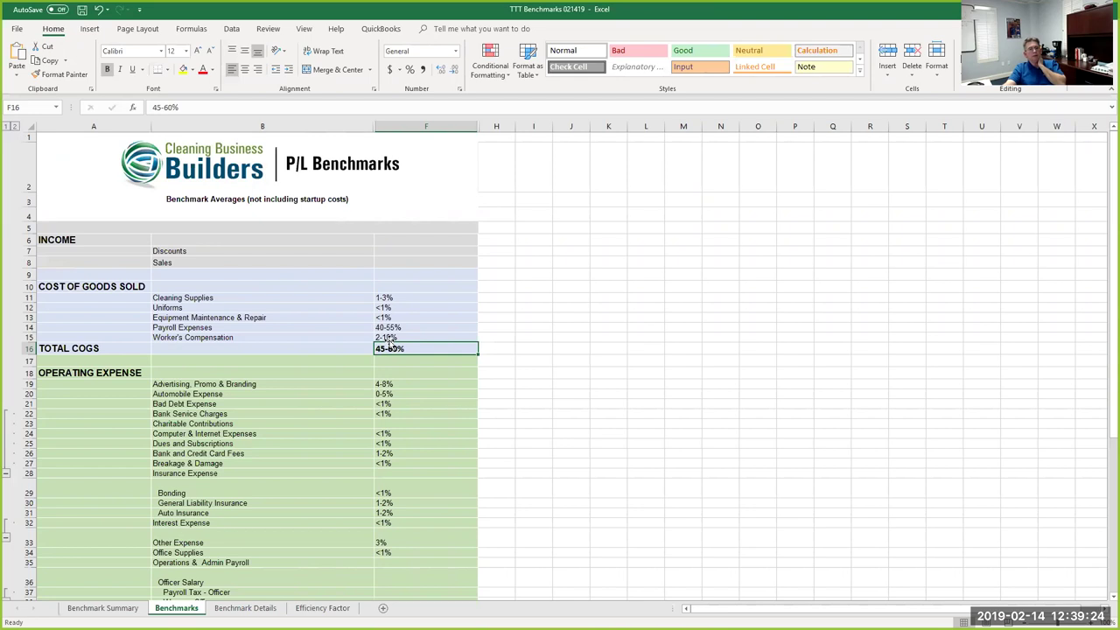
pyautogui.press('Up')
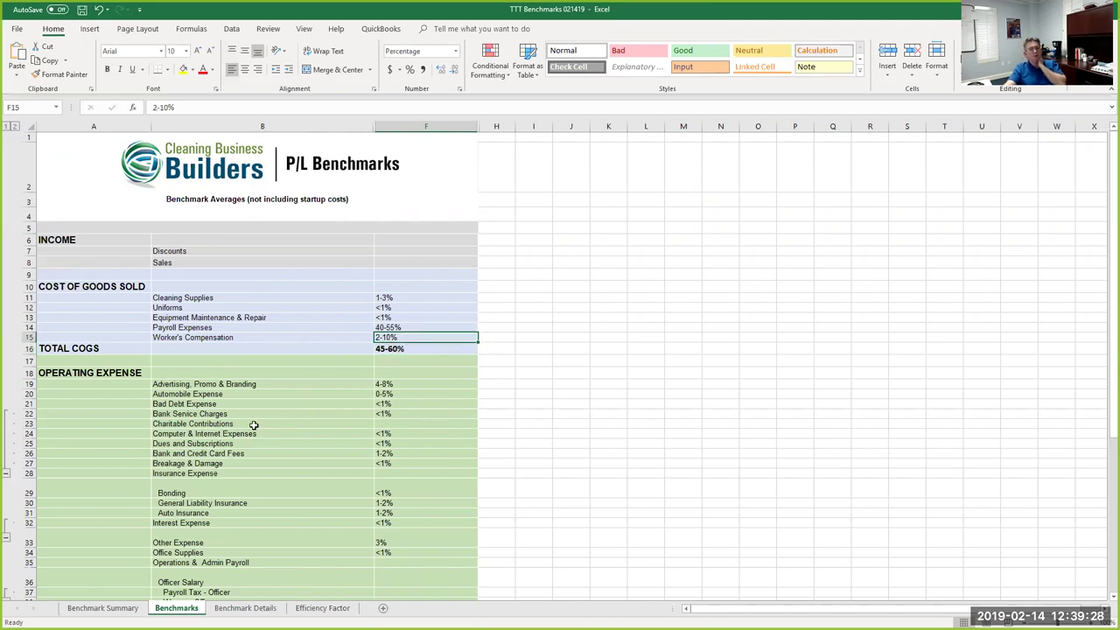
pyautogui.click(396, 348)
pyautogui.scroll(-3, 349, 363)
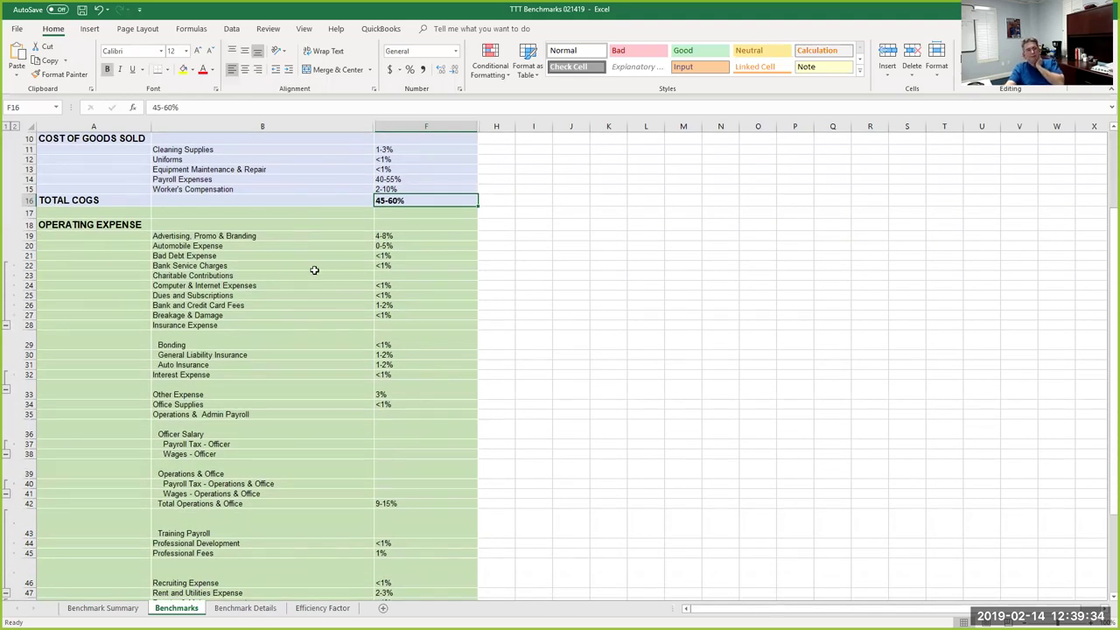
pyautogui.click(233, 236)
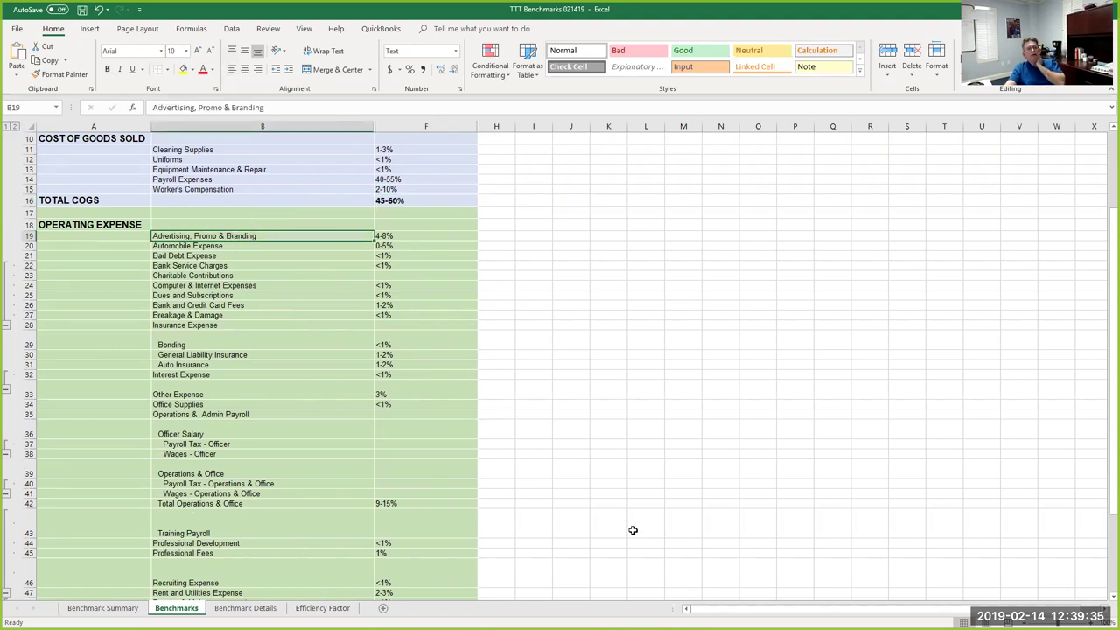
pyautogui.click(386, 236)
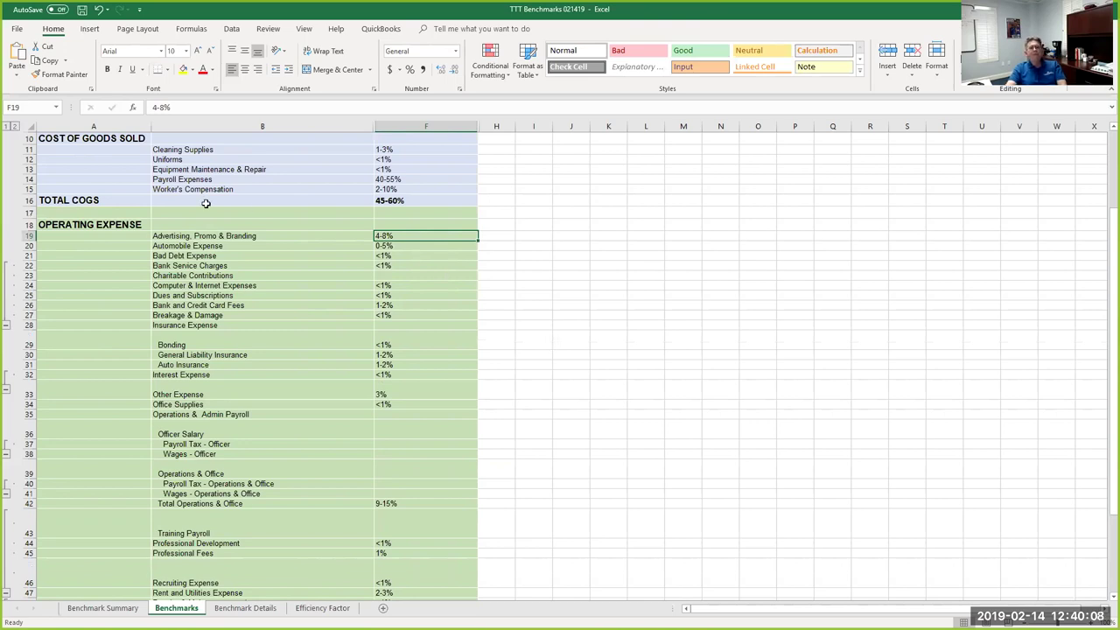
pyautogui.click(382, 246)
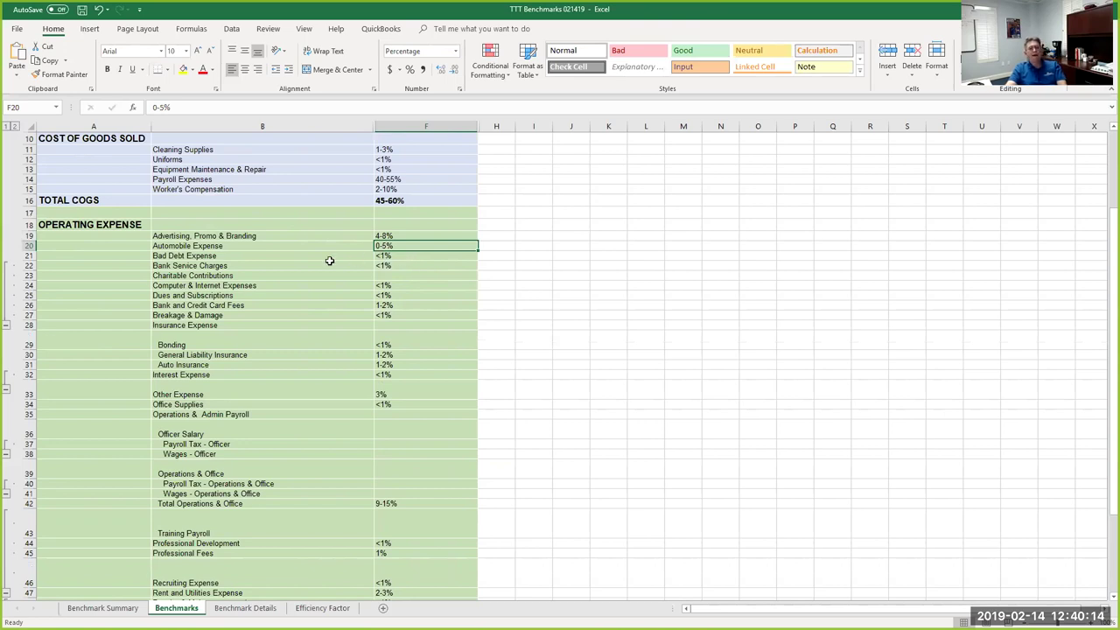
pyautogui.click(225, 286)
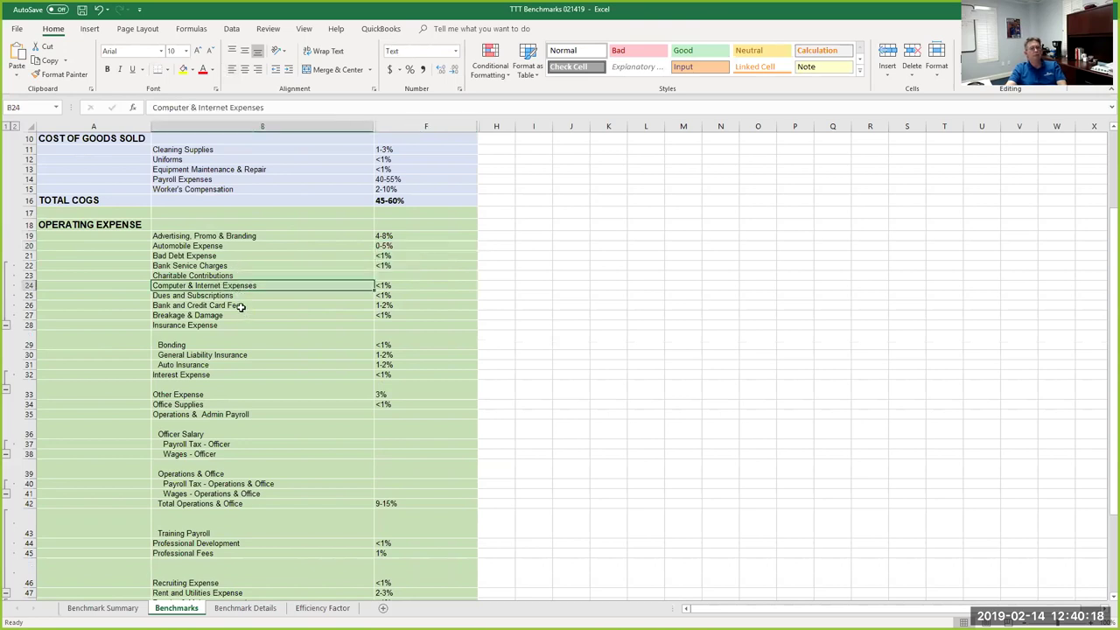
pyautogui.click(220, 296)
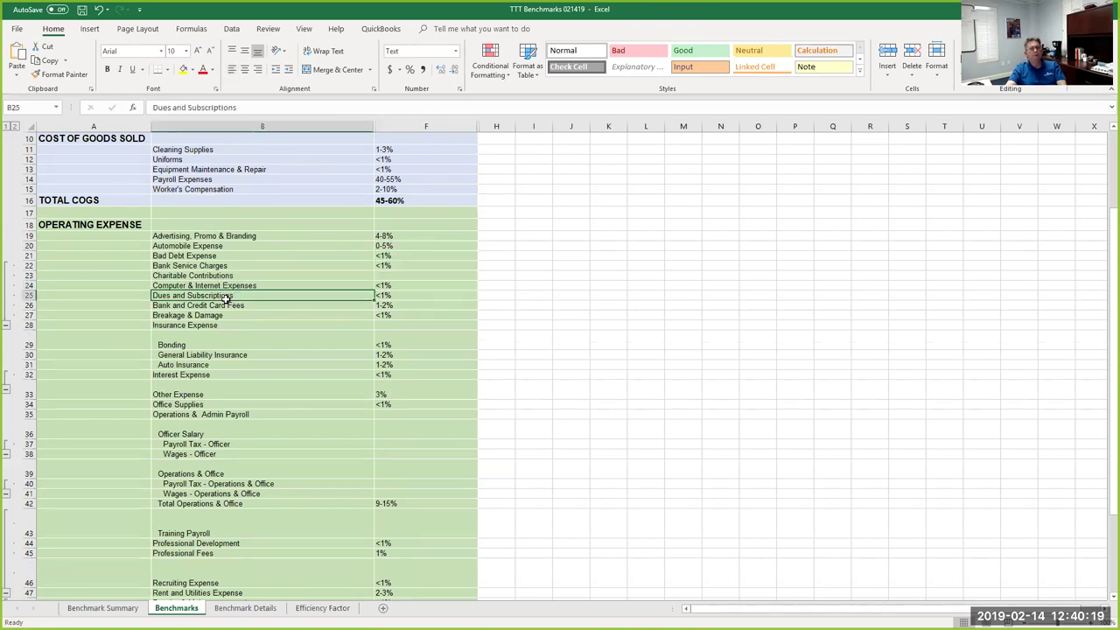
pyautogui.click(385, 356)
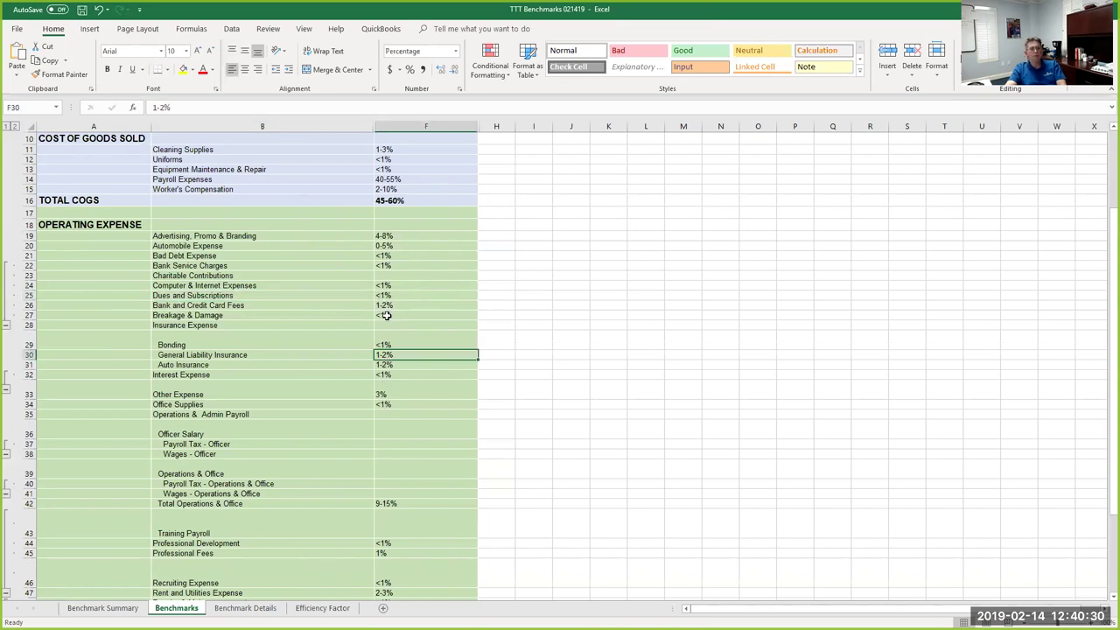
pyautogui.scroll(-1, 408, 378)
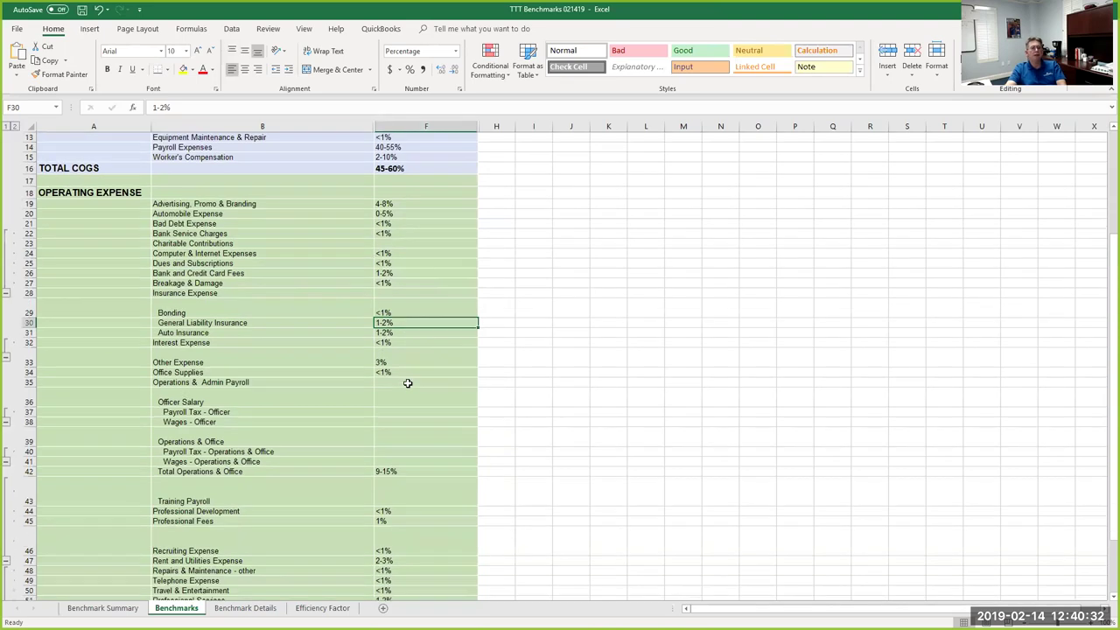
pyautogui.scroll(-1, 353, 397)
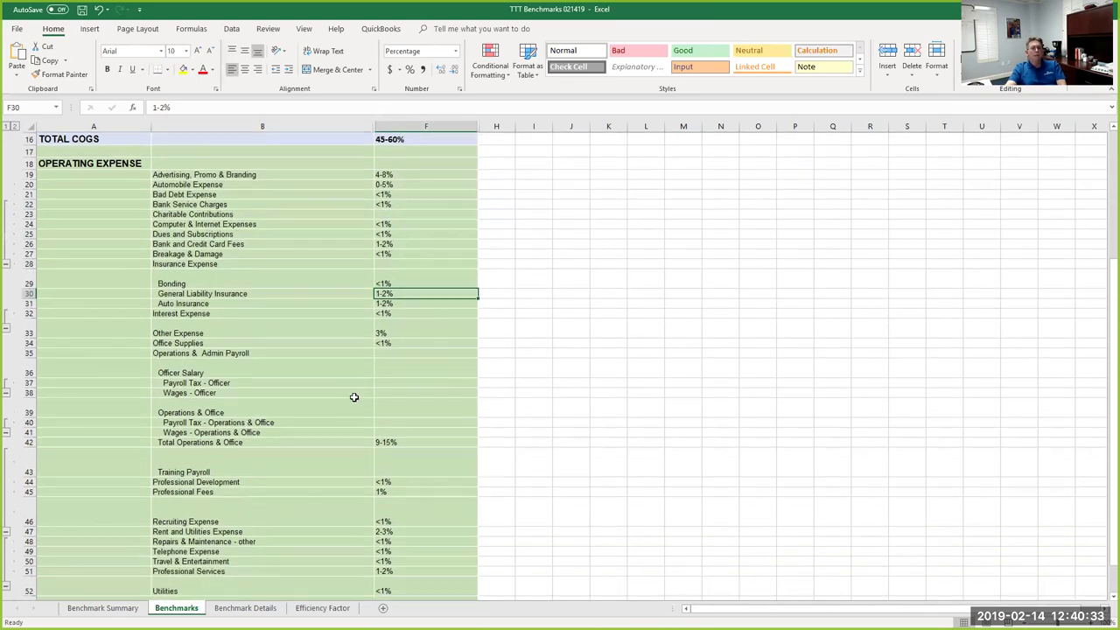
pyautogui.click(289, 442)
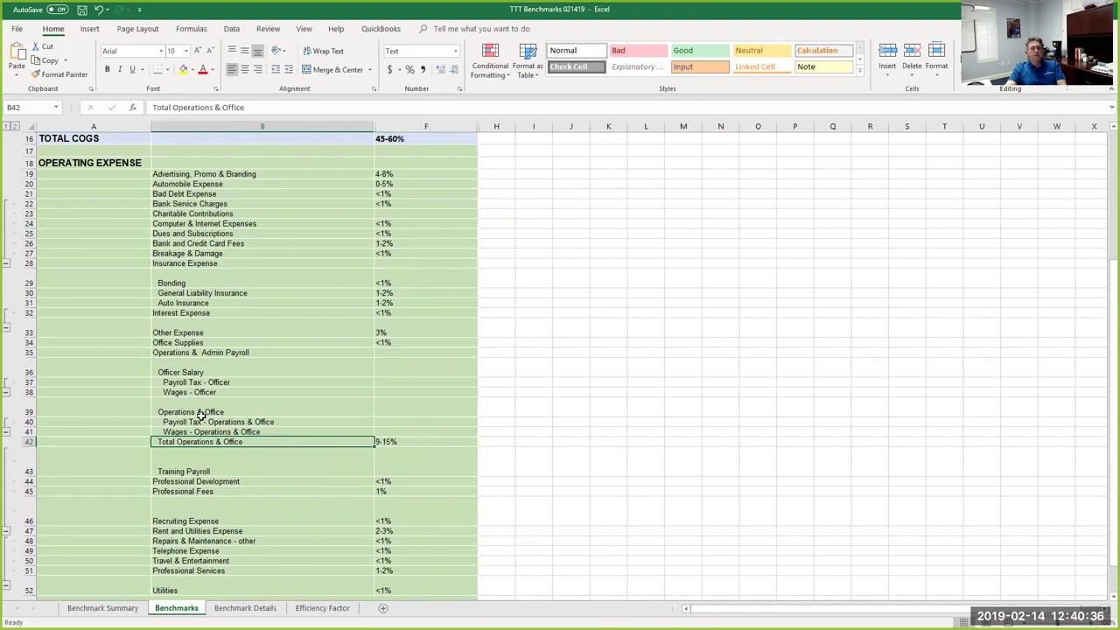
pyautogui.moveTo(186, 421); pyautogui.dragTo(186, 431)
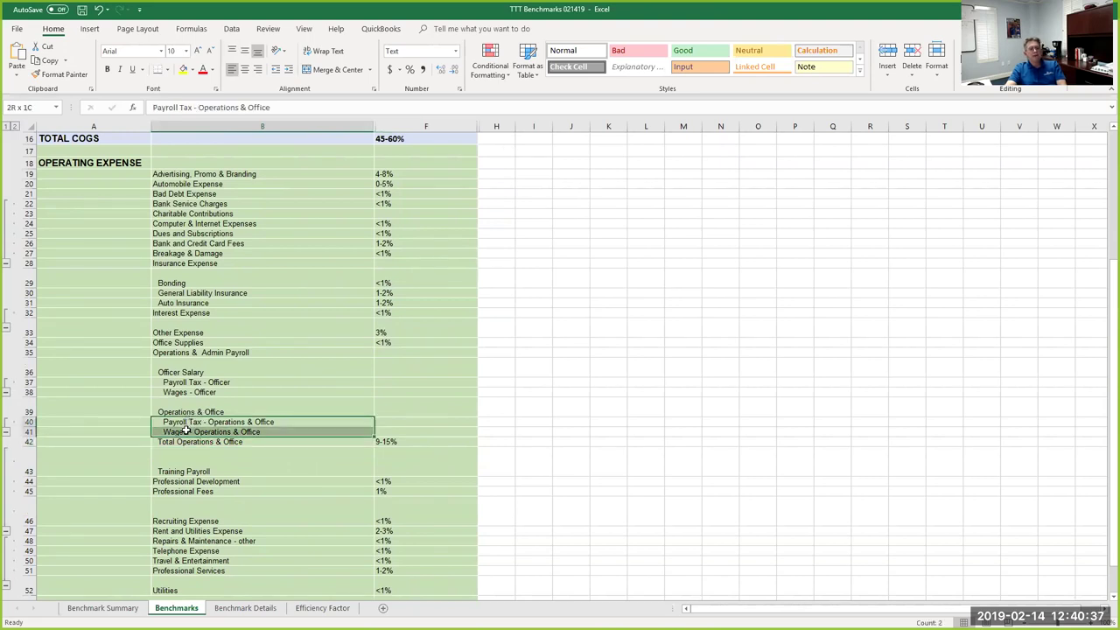
pyautogui.click(246, 442)
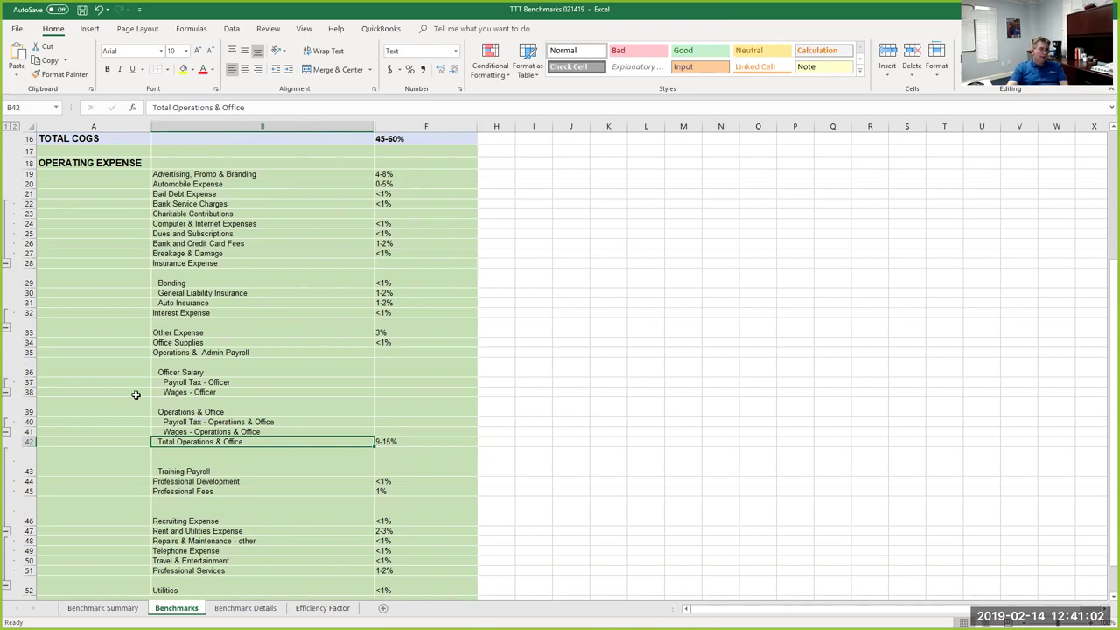
pyautogui.click(388, 443)
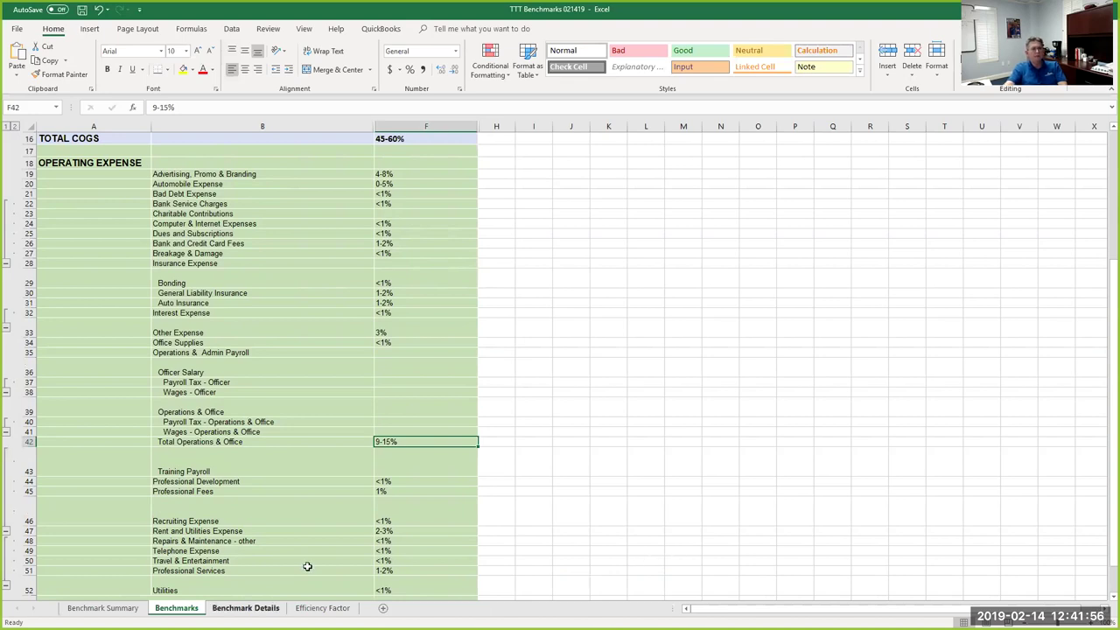
# Scroll down to check the Recruiting Expense and 2-3% Rent and Utilities benchmarks
pyautogui.scroll(-2, 426, 490)
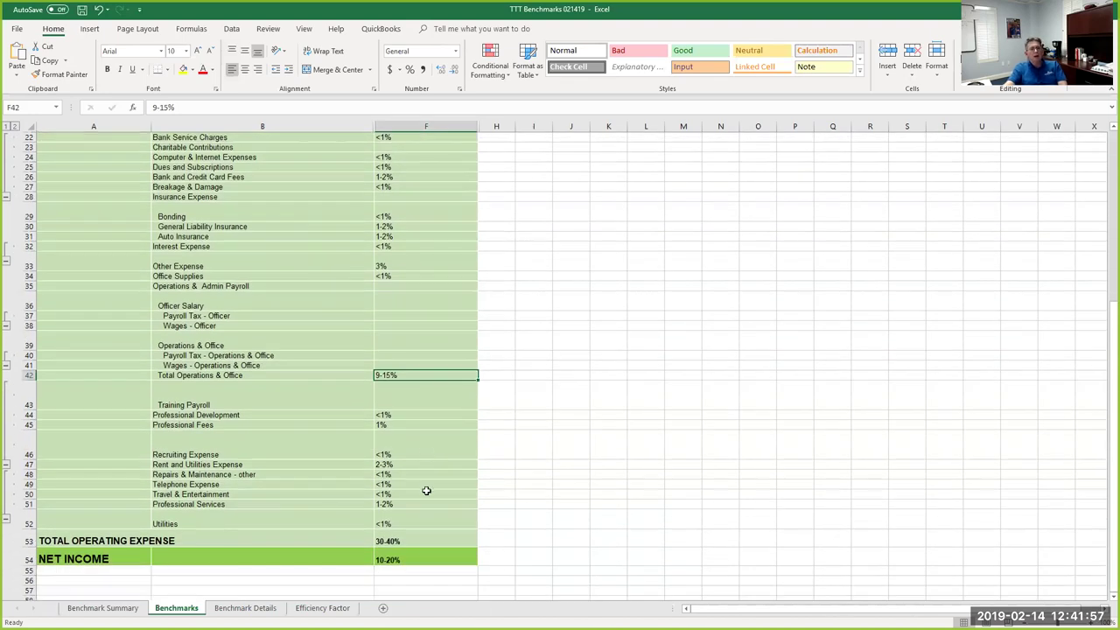
pyautogui.click(394, 452)
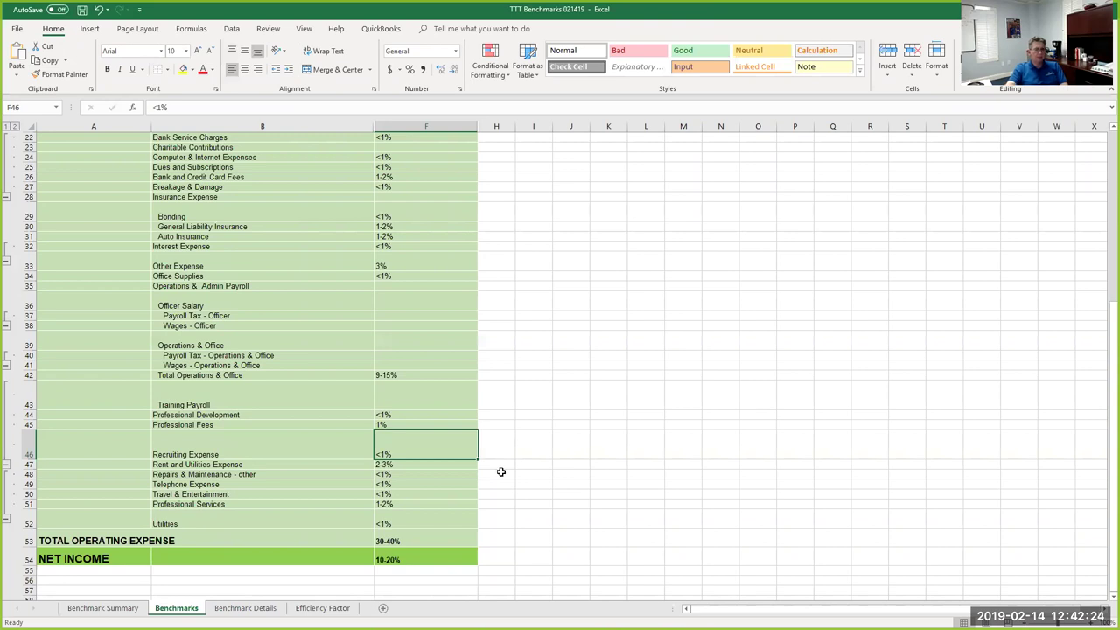
pyautogui.click(246, 465)
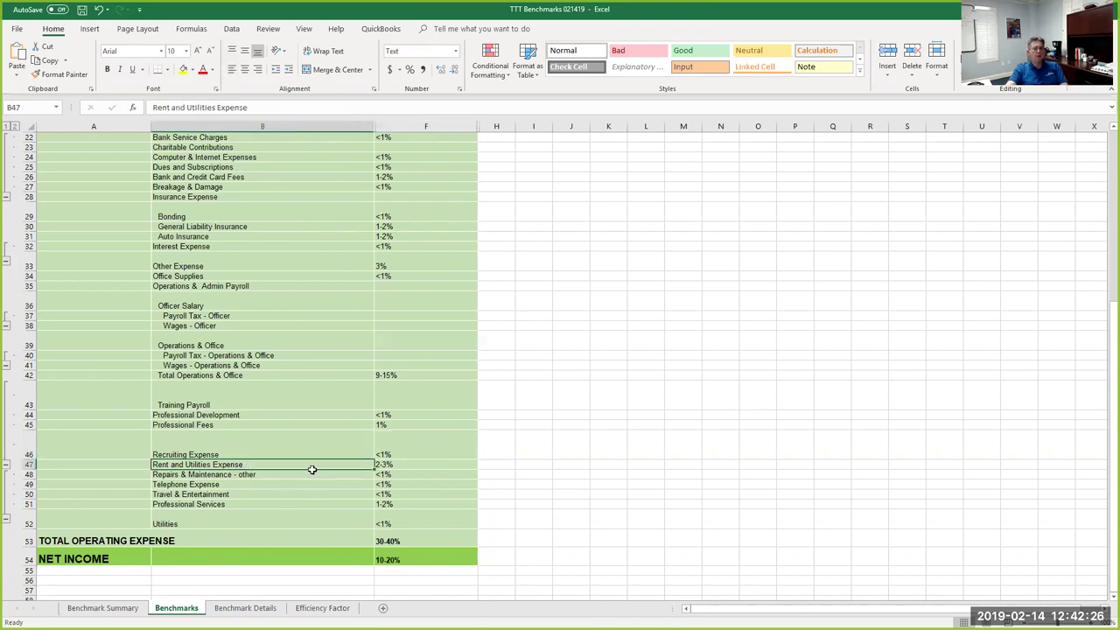
pyautogui.click(392, 464)
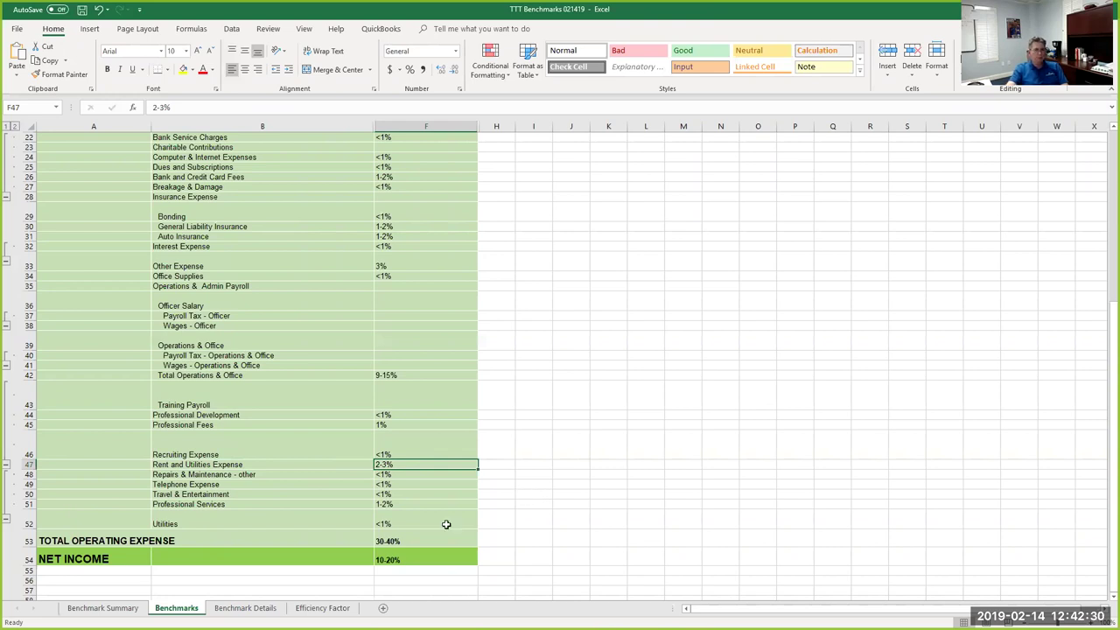
# Check the 30-40% operating expense and 10-20% net income totals, then go to Benchmark Summary
pyautogui.click(408, 546)
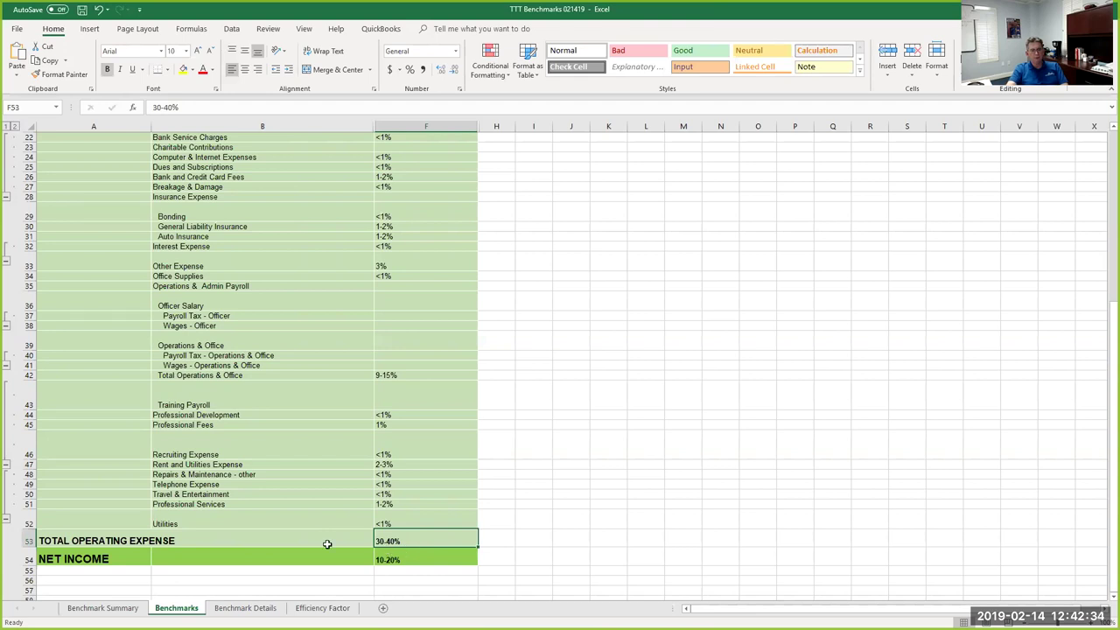
pyautogui.click(386, 556)
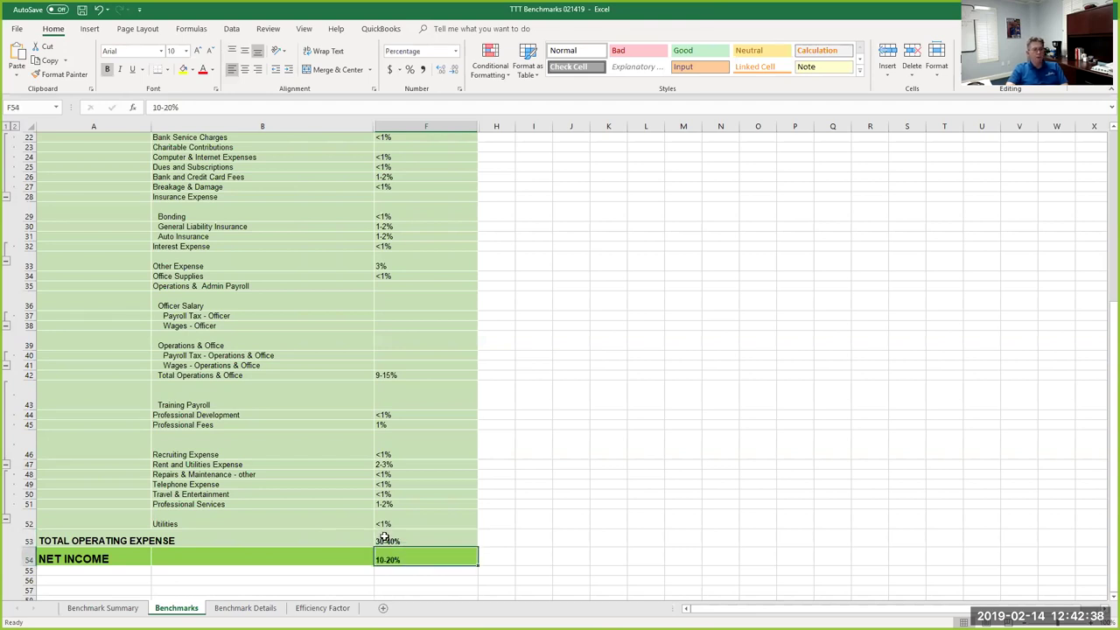
pyautogui.click(109, 606)
pyautogui.click(234, 395)
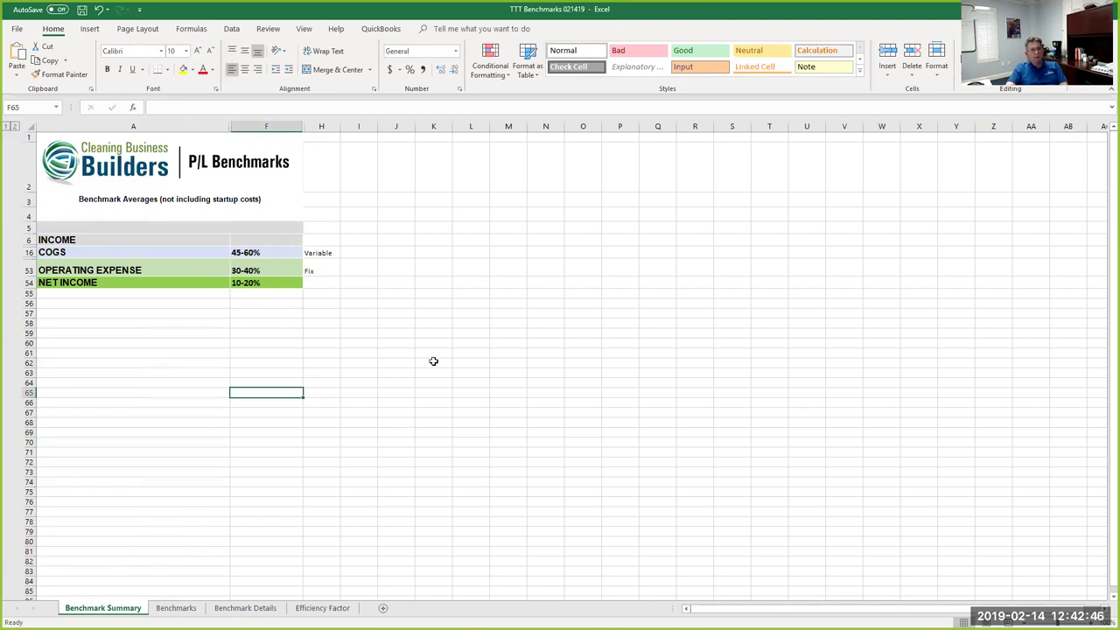
# Add a Payroll/Rev row in A58 with a value of 0.45
pyautogui.click(259, 254)
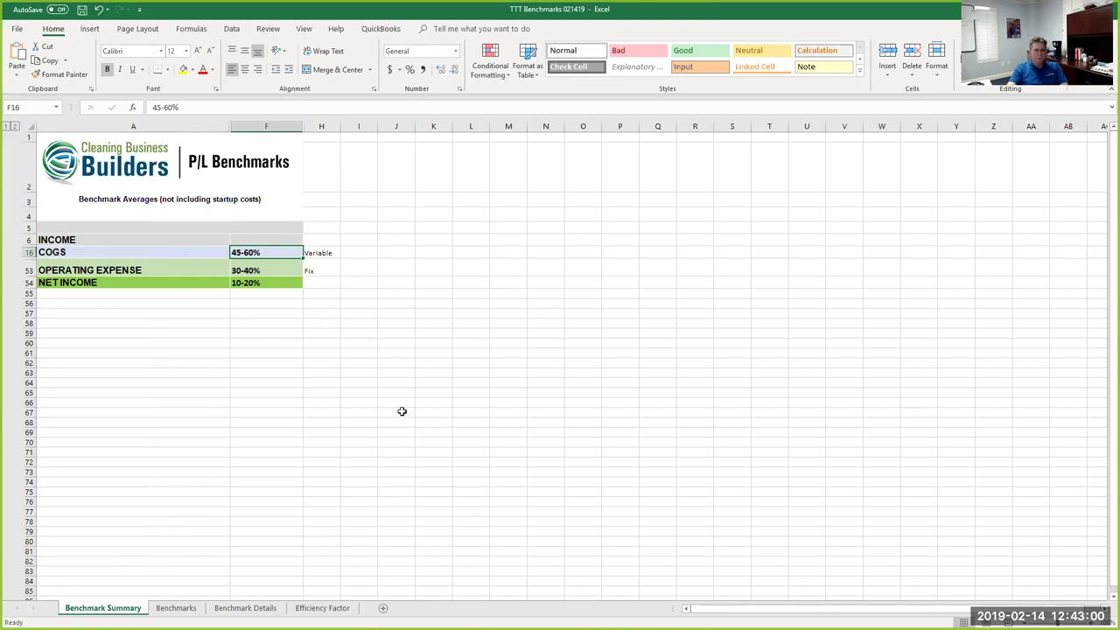
pyautogui.click(166, 319)
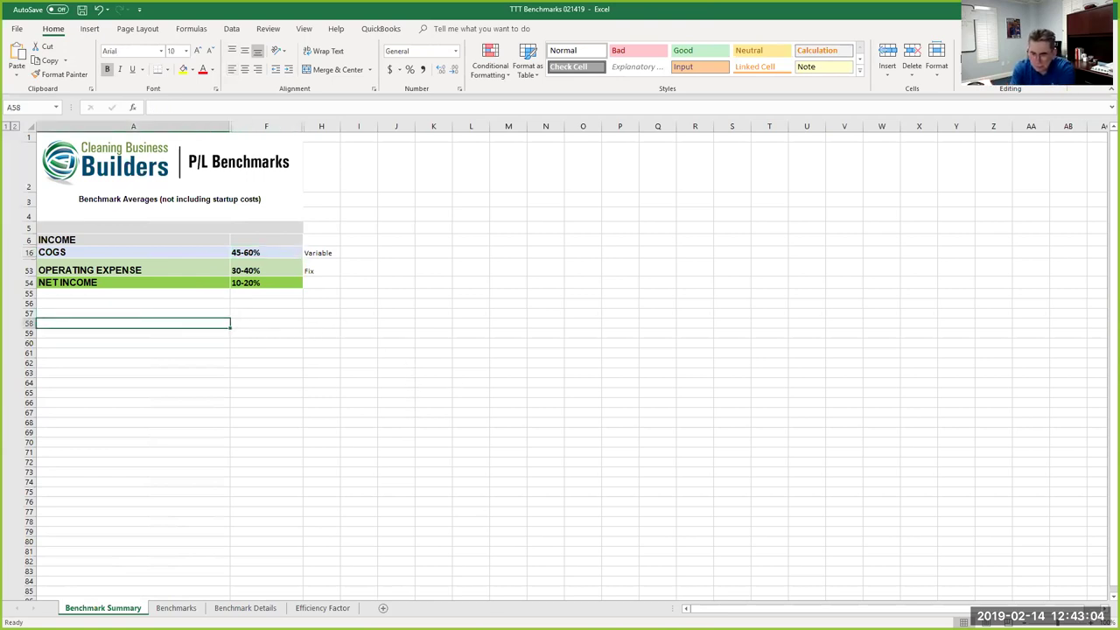
pyautogui.write('Pa')
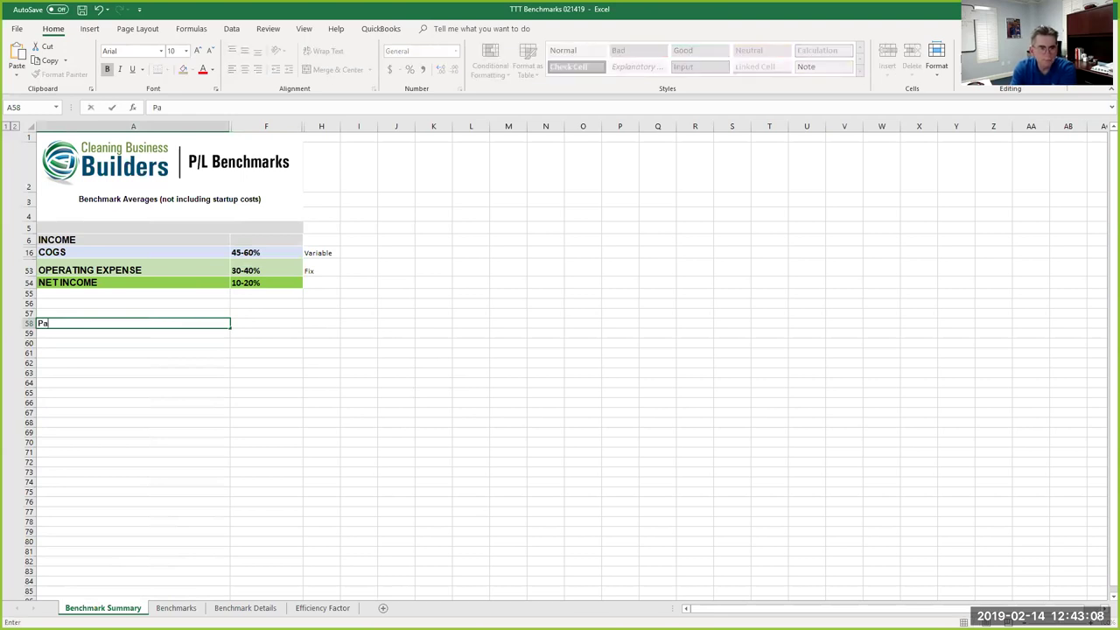
pyautogui.write('yroll/Rev')
pyautogui.press('Tab')
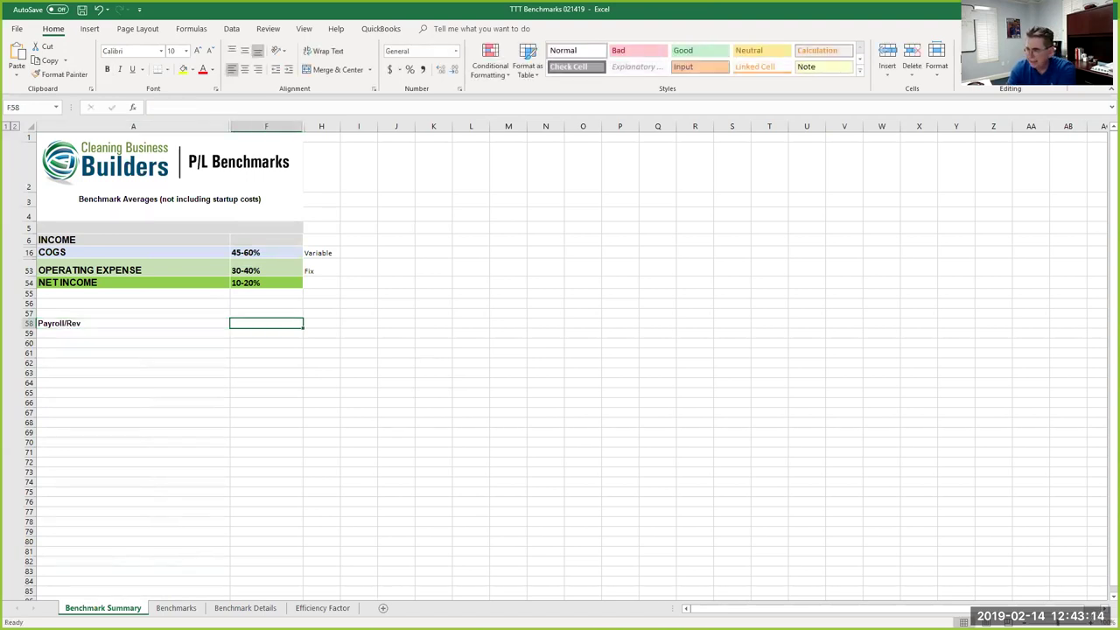
pyautogui.write('4')
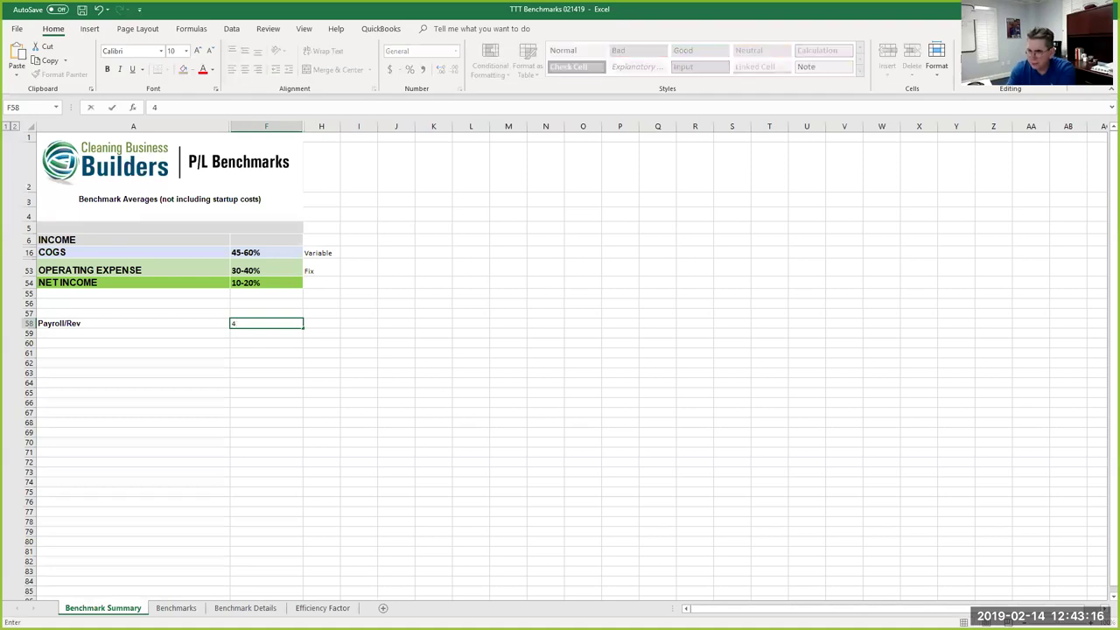
pyautogui.write('545')
pyautogui.press('Return')
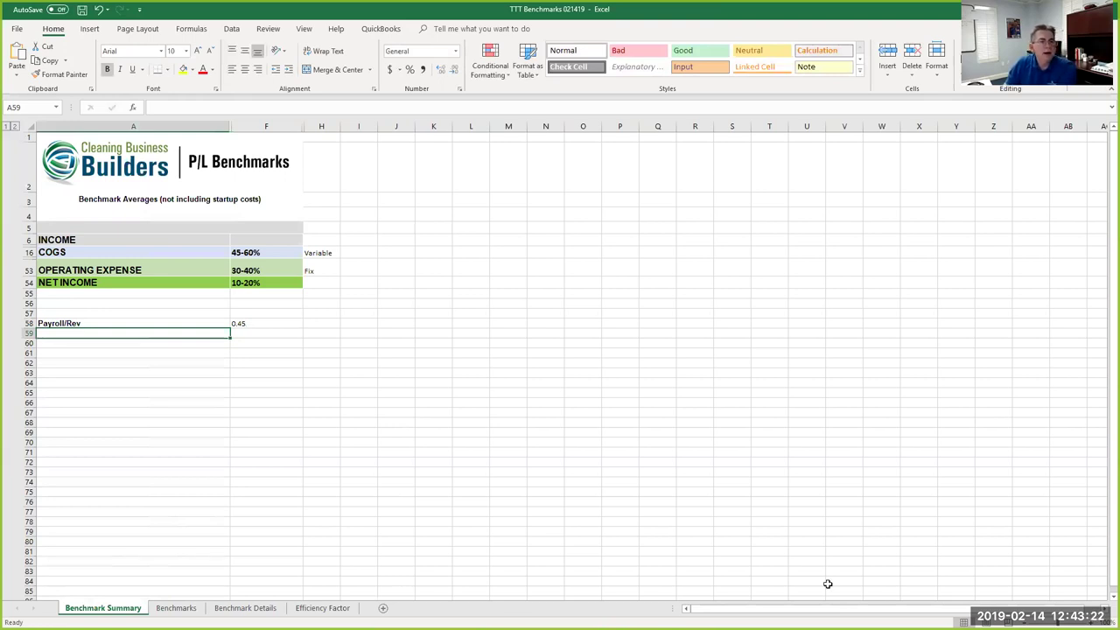
# Point out the COGS row and its Variable and Fix notes
pyautogui.click(154, 251)
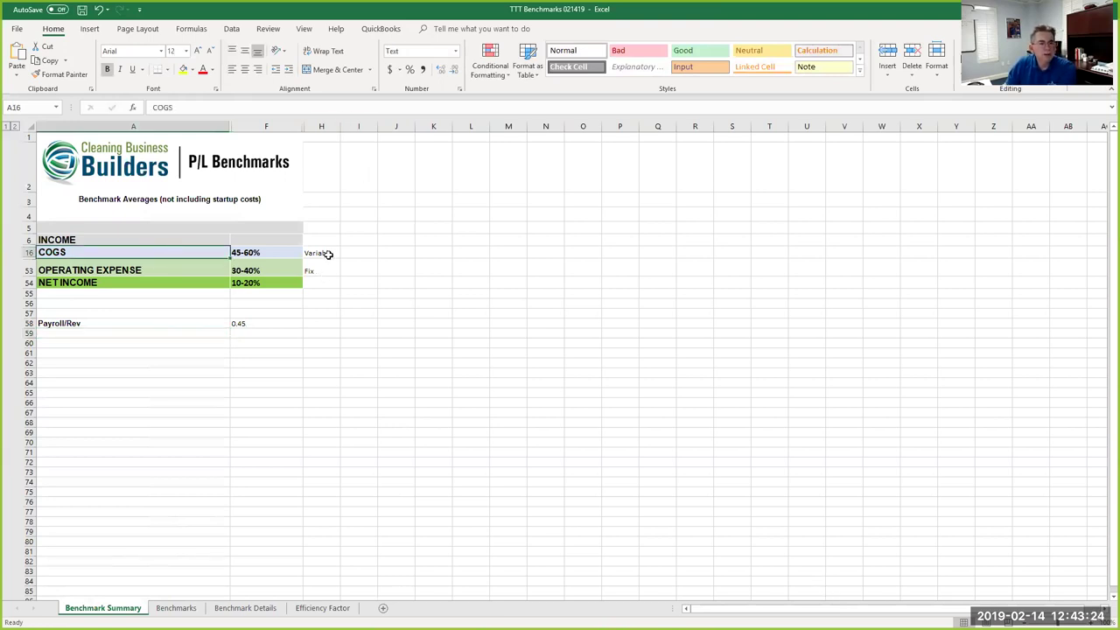
pyautogui.click(328, 254)
pyautogui.click(318, 271)
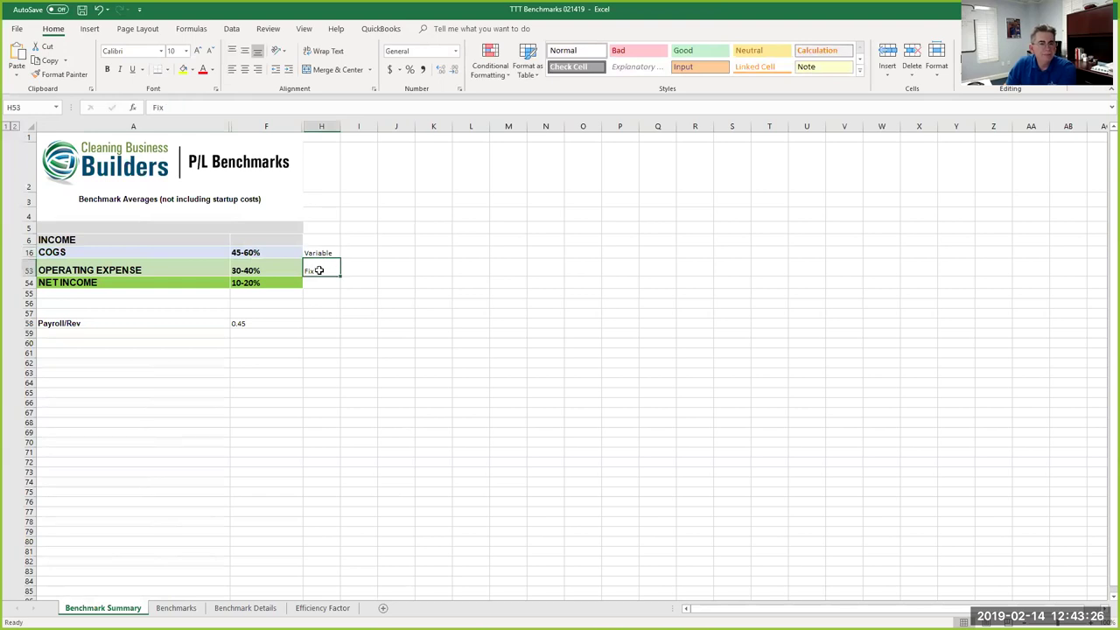
# Add an Operating Ext row in A60 with an amount of $10,000
pyautogui.click(73, 344)
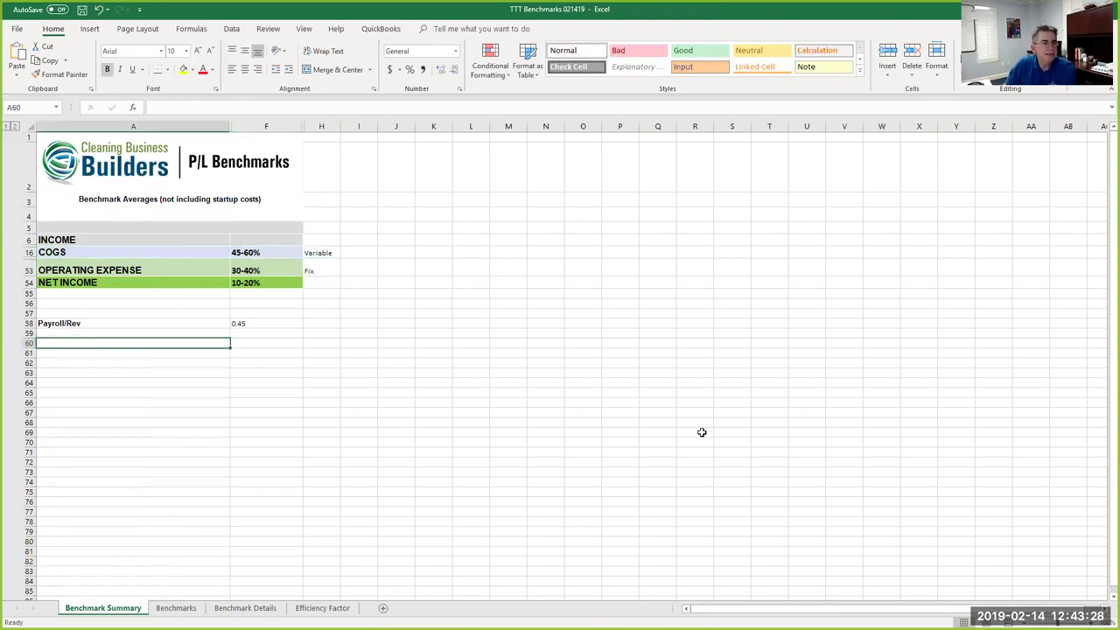
pyautogui.write('Ope')
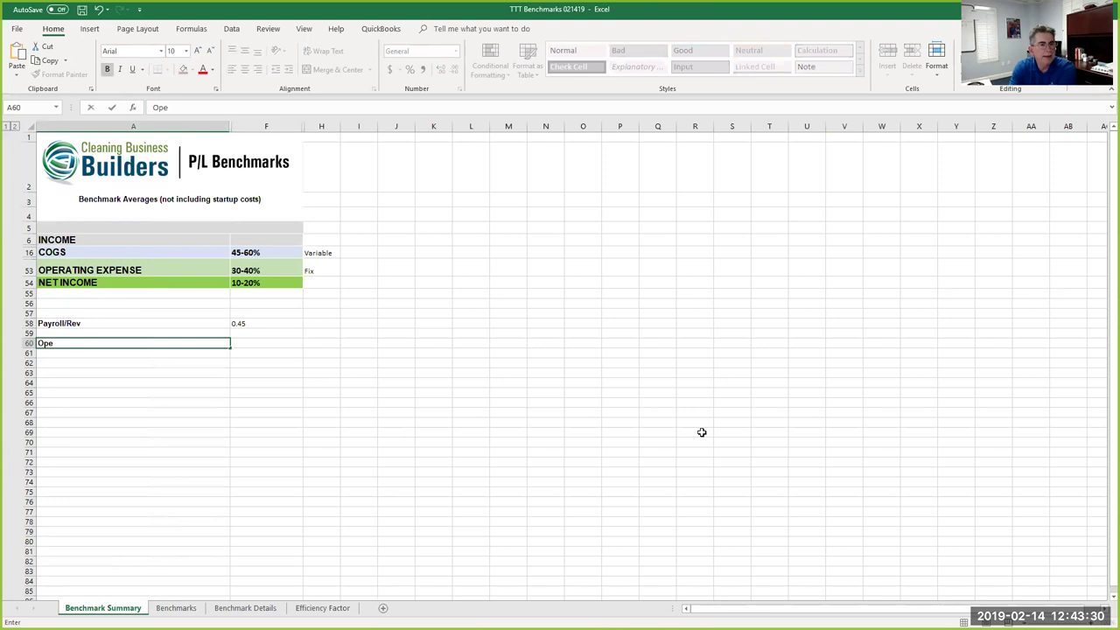
pyautogui.write('rating Ext')
pyautogui.press('Tab')
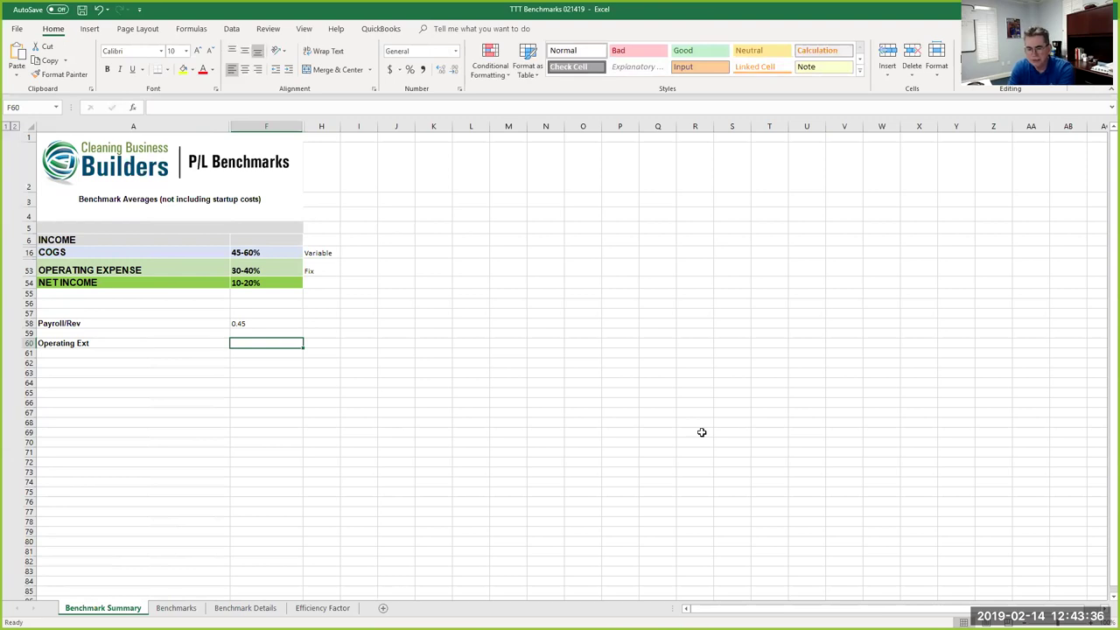
pyautogui.write('$10000')
pyautogui.press('Return')
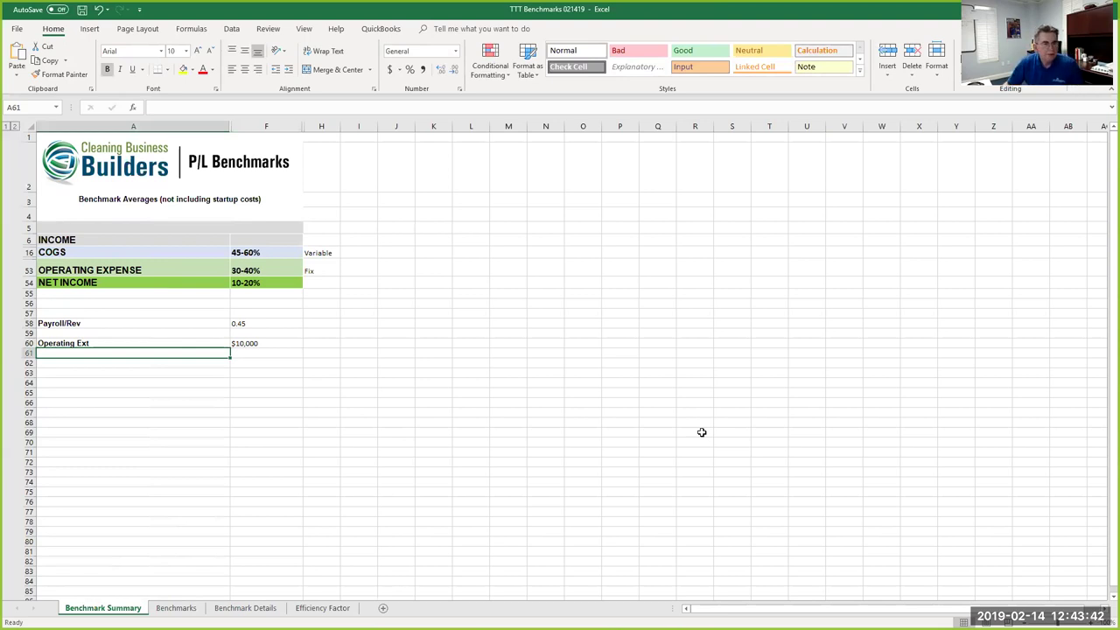
# Add a Gross Profit row in A59 with the formula =+1-F58, giving 0.55
pyautogui.click(267, 342)
pyautogui.click(263, 323)
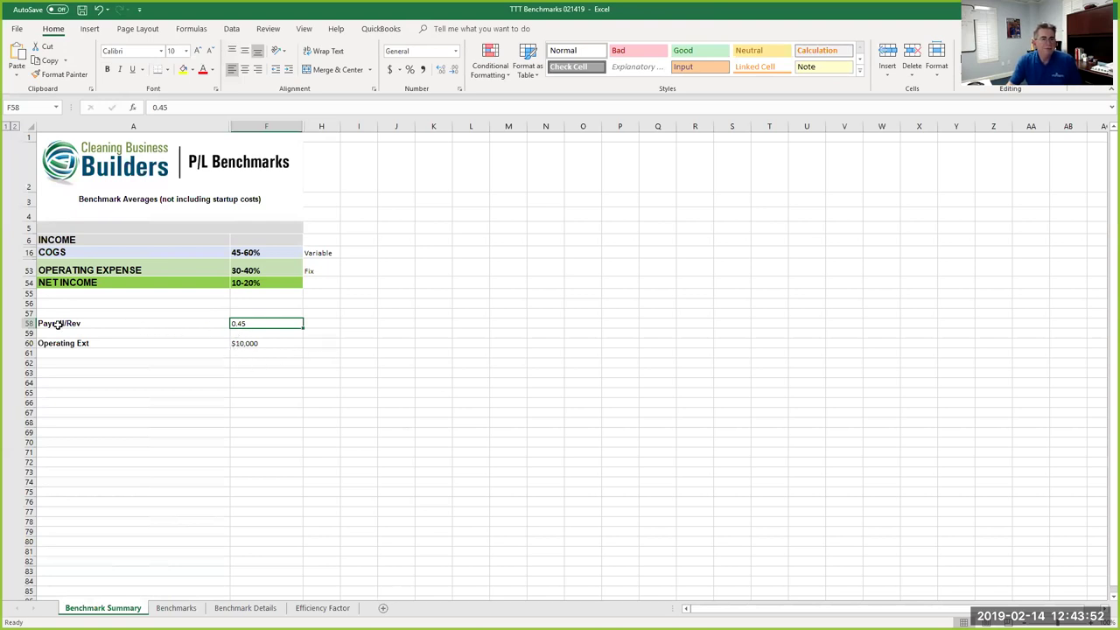
pyautogui.click(29, 333)
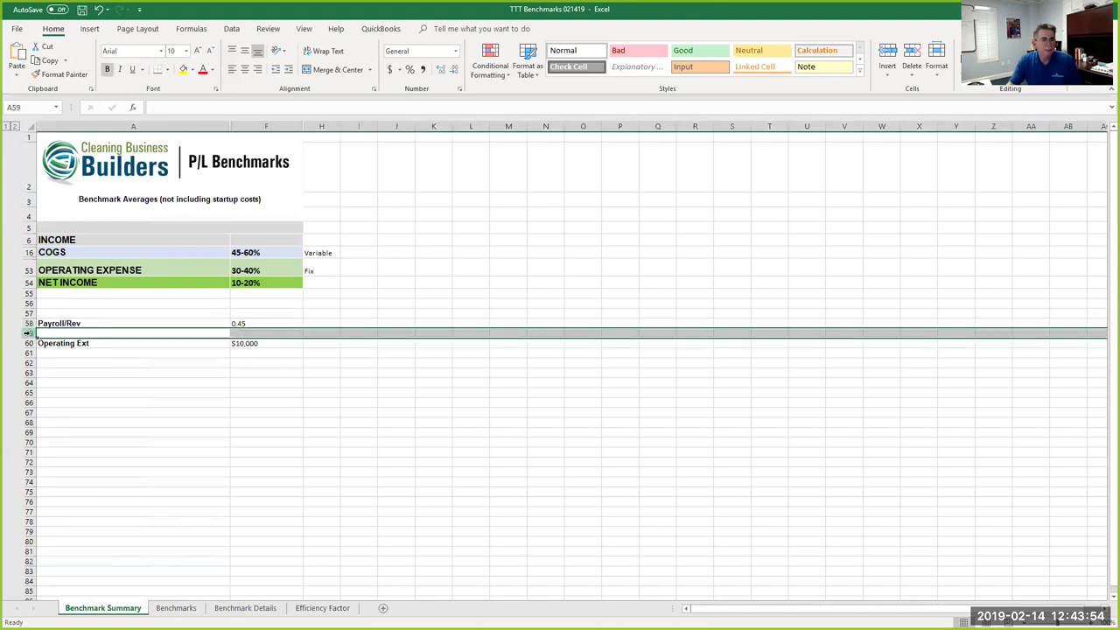
pyautogui.click(54, 333)
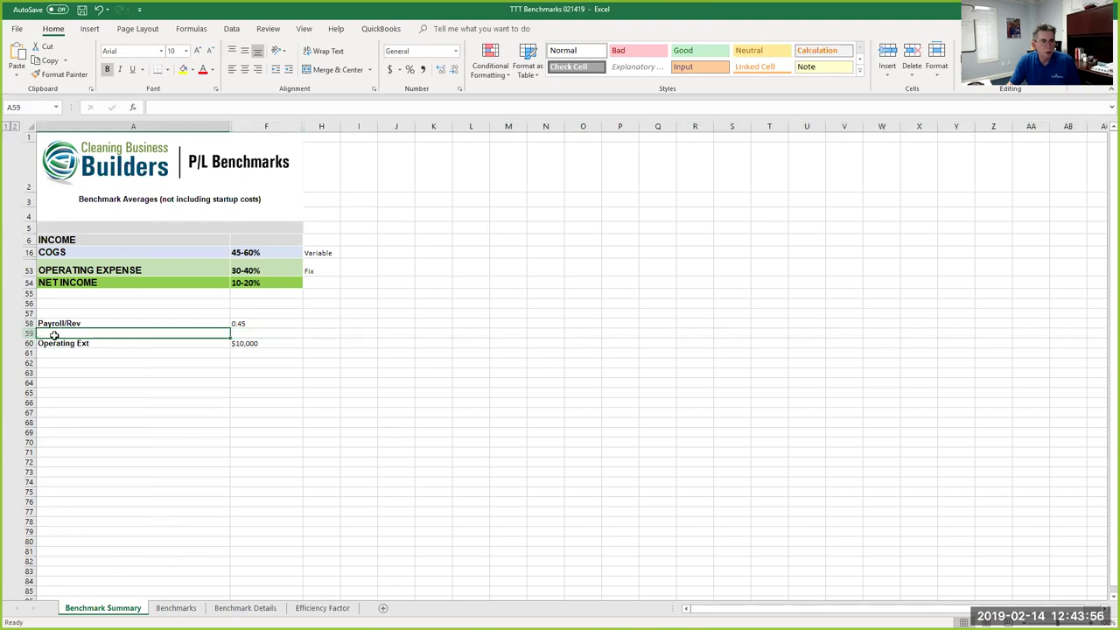
pyautogui.write('Gro')
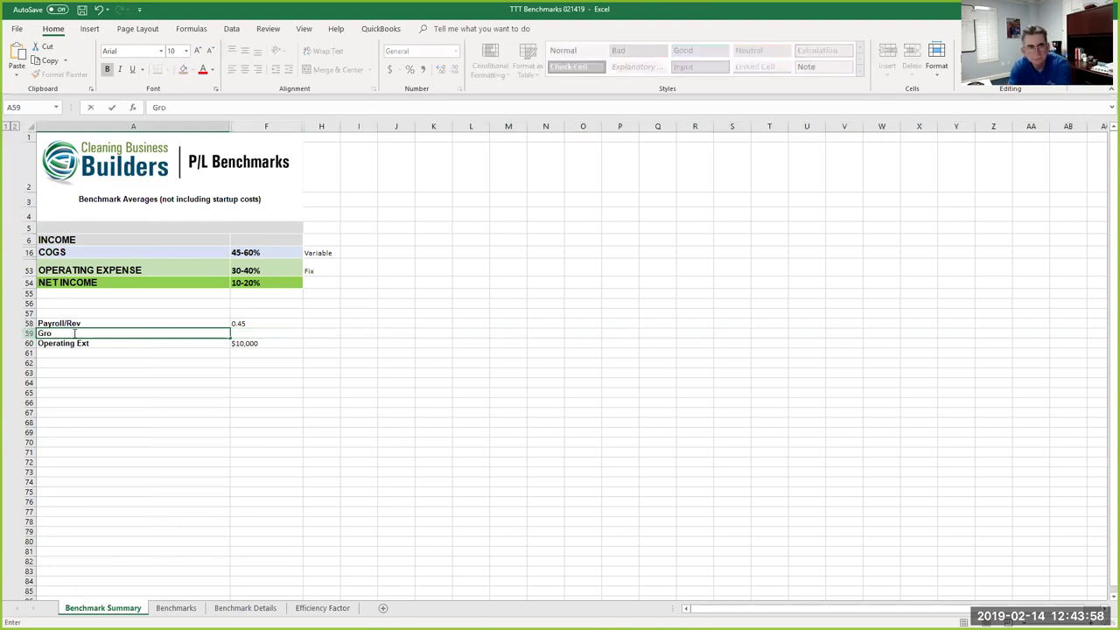
pyautogui.write('ss Profit')
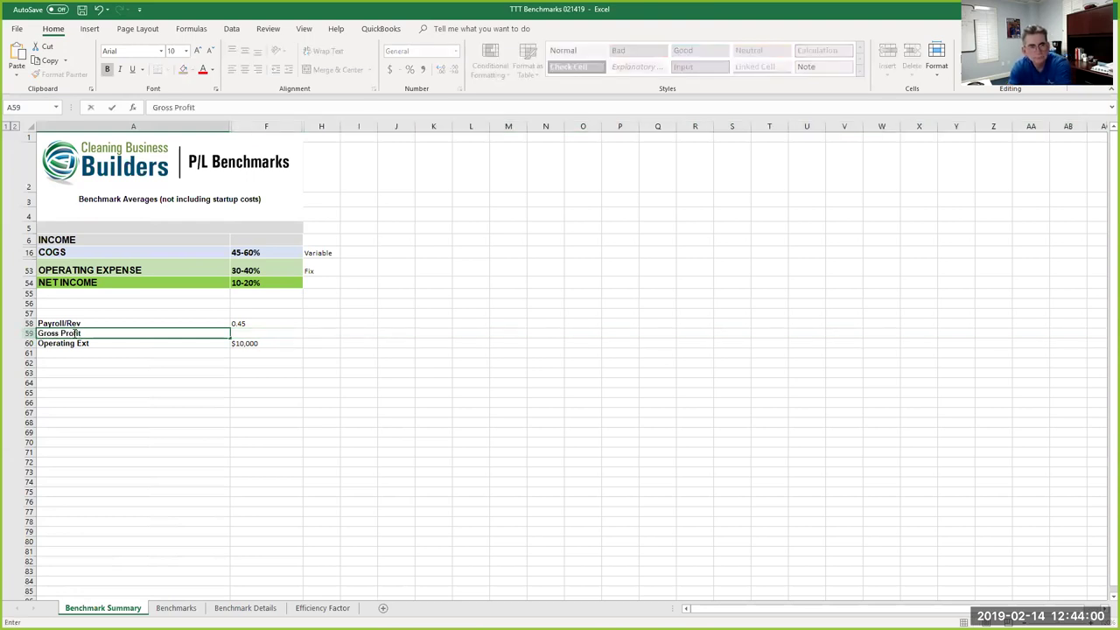
pyautogui.press('Tab')
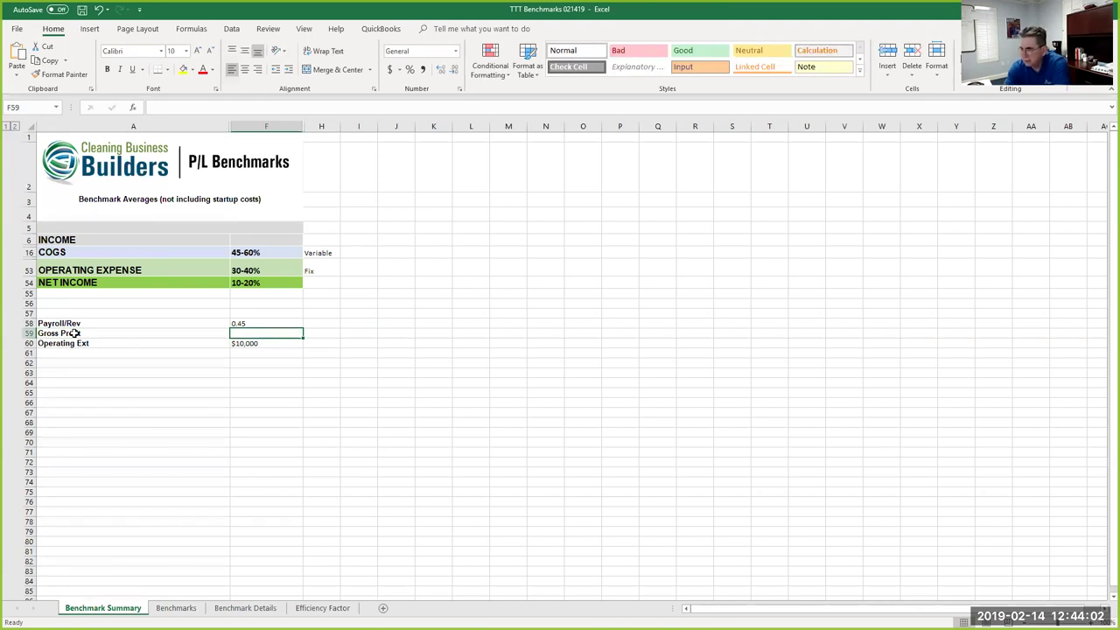
pyautogui.write('+1')
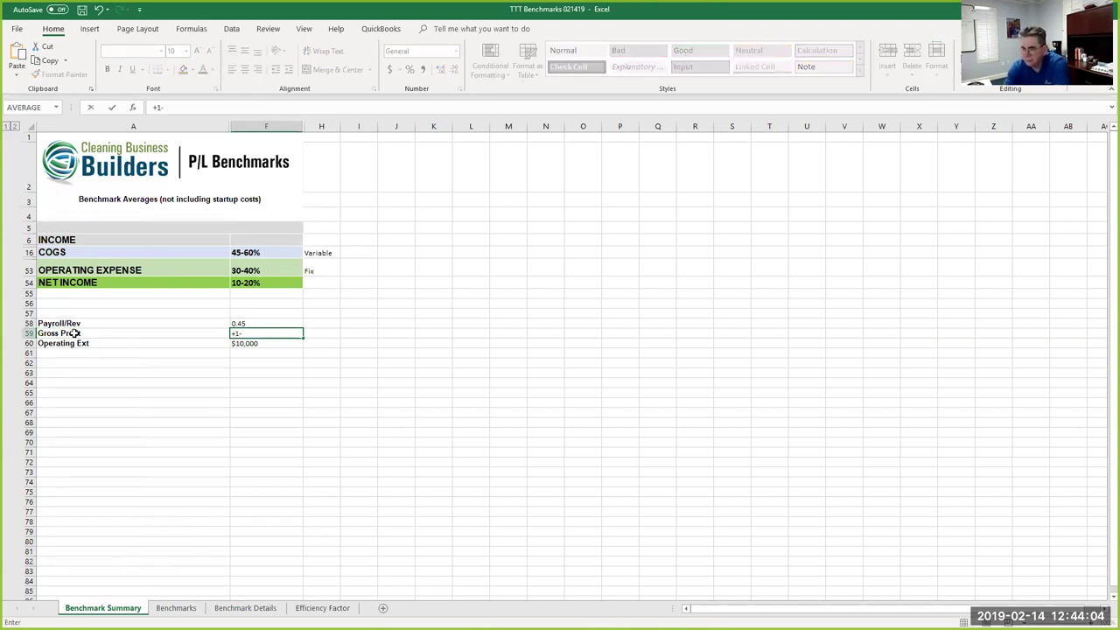
pyautogui.write('-')
pyautogui.press('Up')
pyautogui.press('Return')
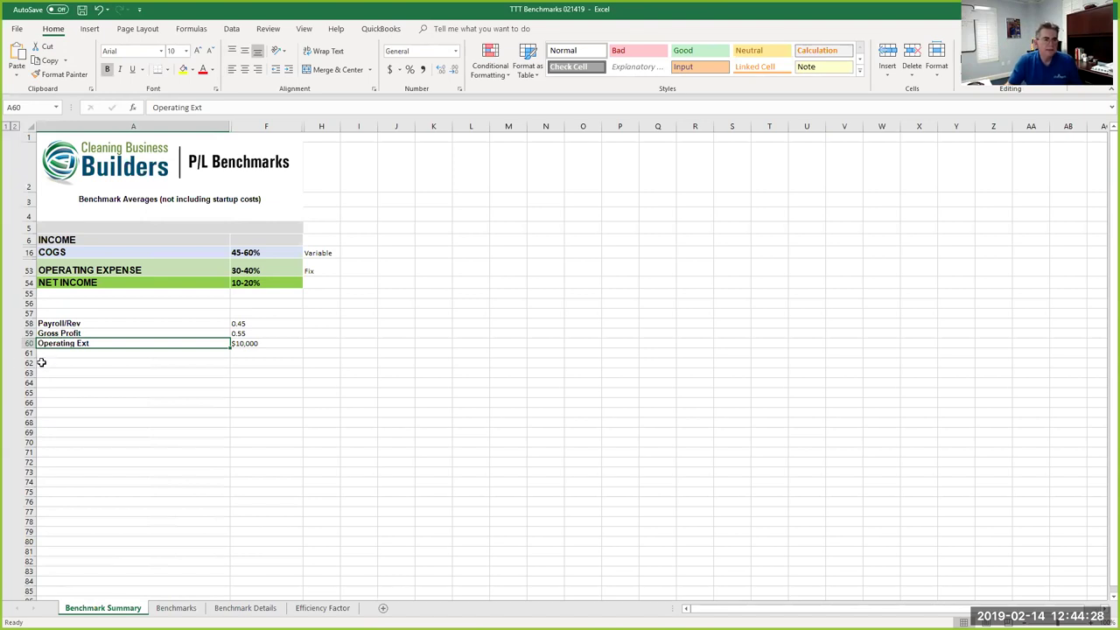
# Add a BE Rev row in A62 computing =+F60/F59, giving 18181.81818
pyautogui.click(40, 360)
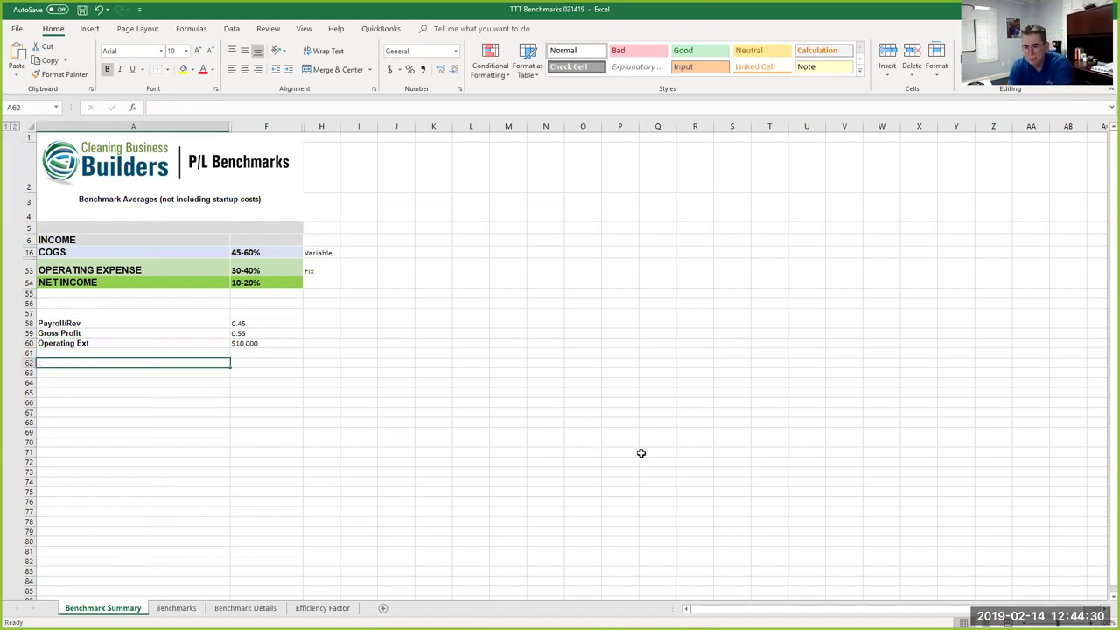
pyautogui.write('BE Rev')
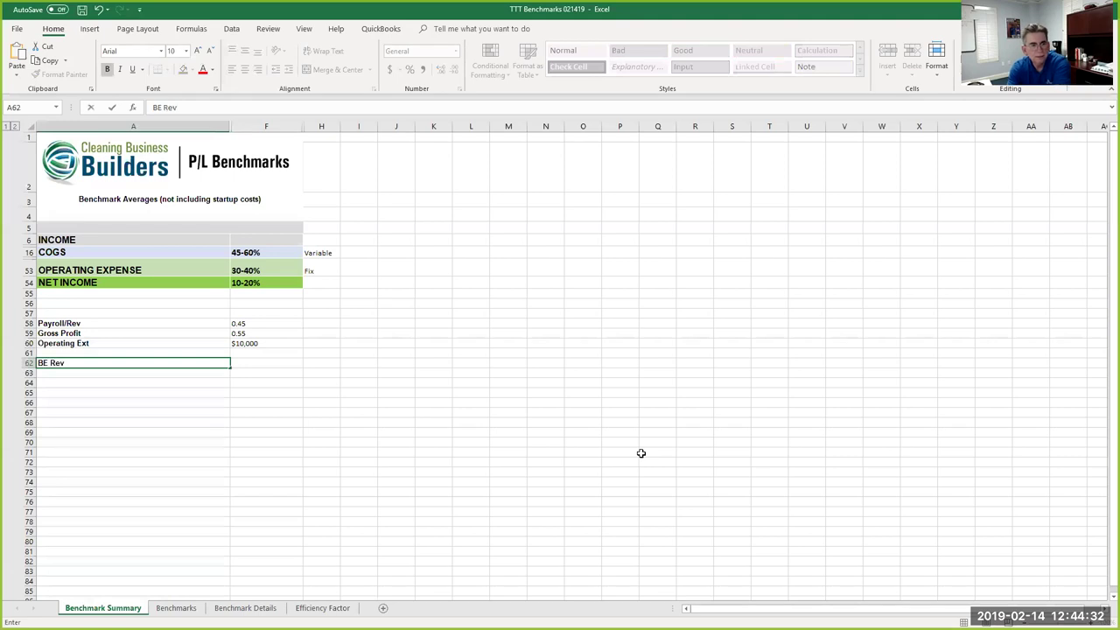
pyautogui.press('Tab')
pyautogui.write('+')
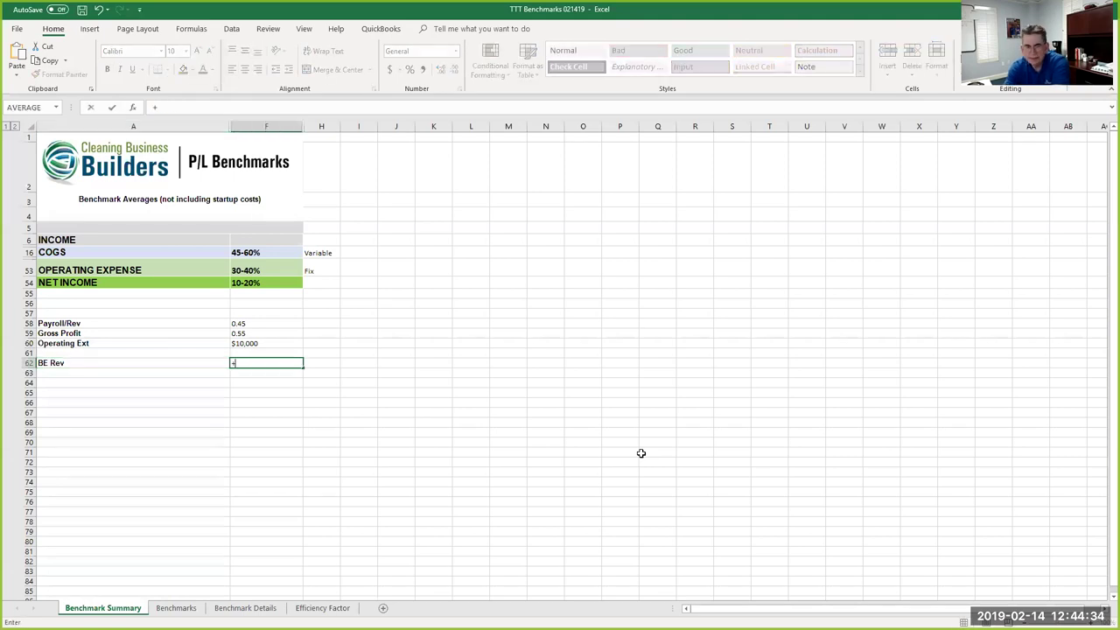
pyautogui.press('Up')
pyautogui.press('Up')
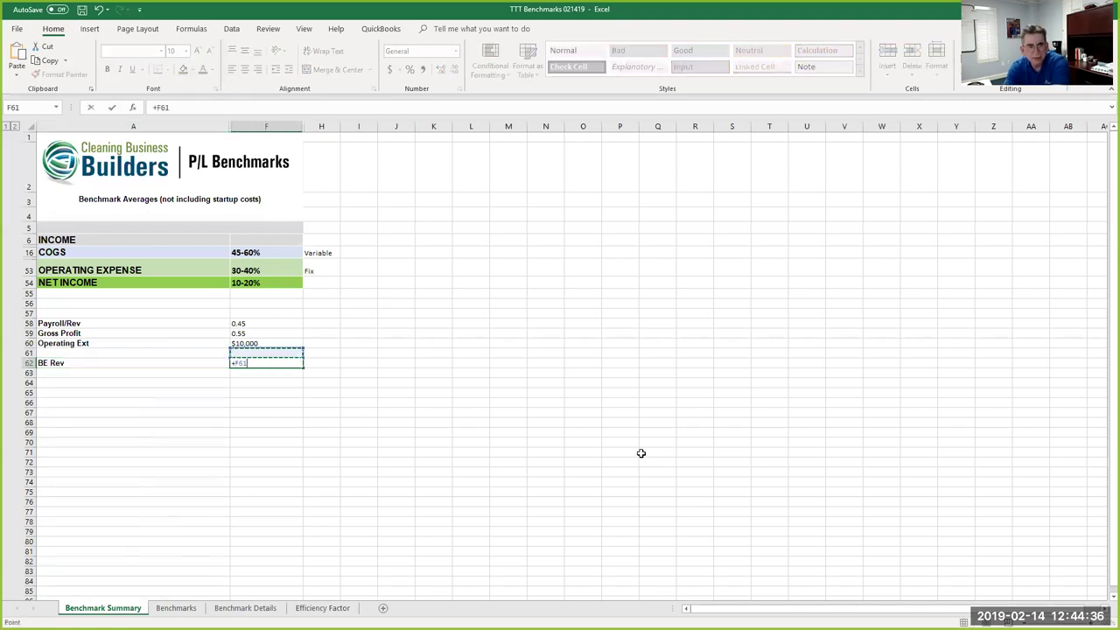
pyautogui.write('/')
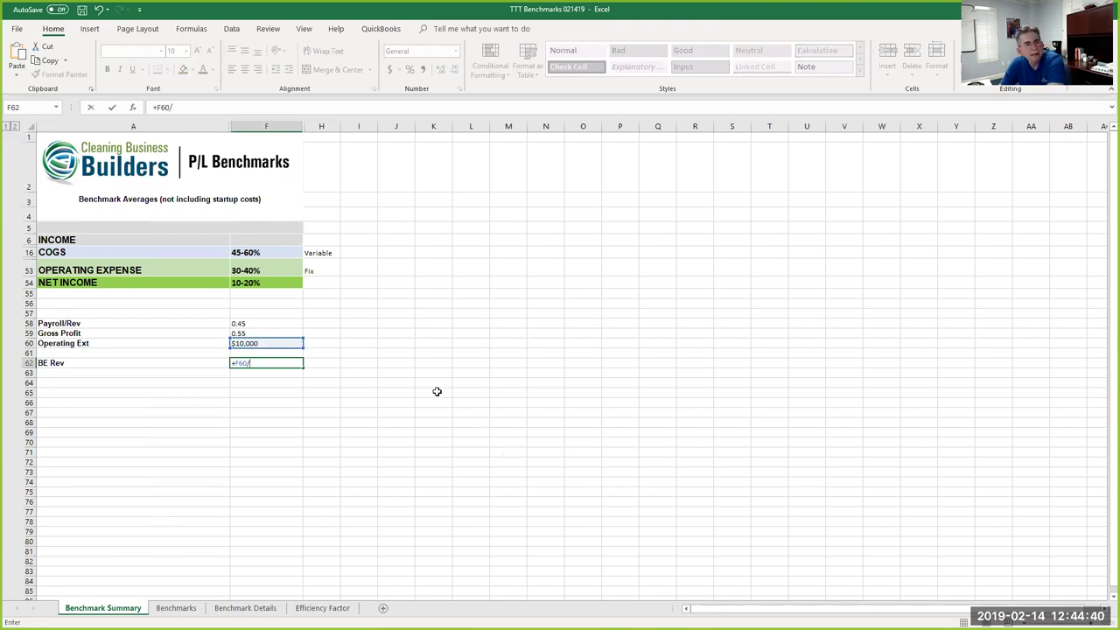
pyautogui.click(252, 334)
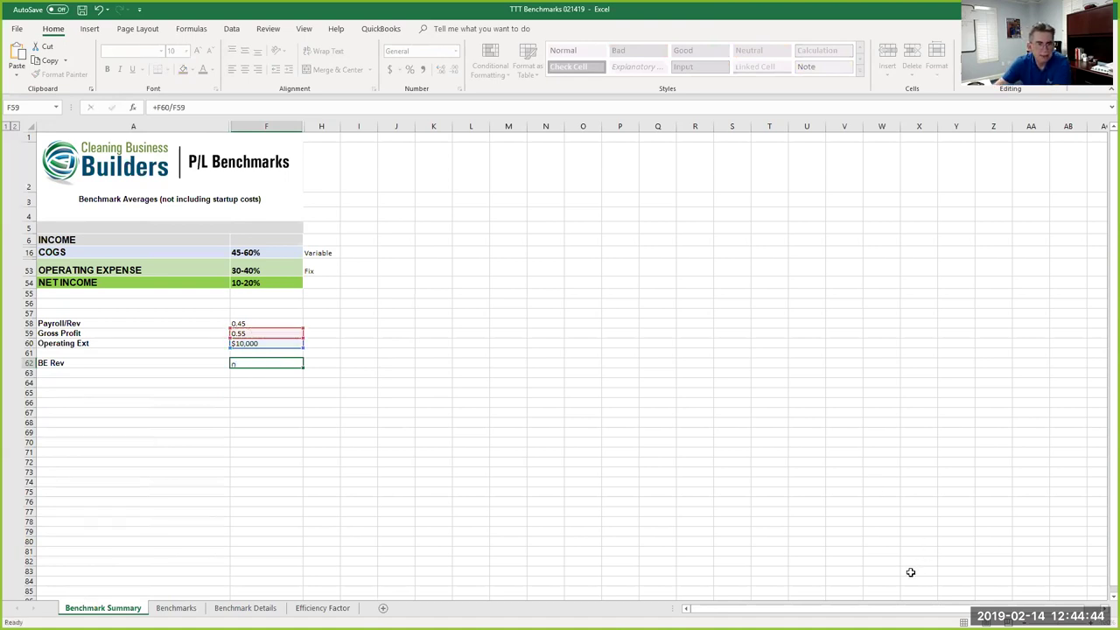
pyautogui.press('Return')
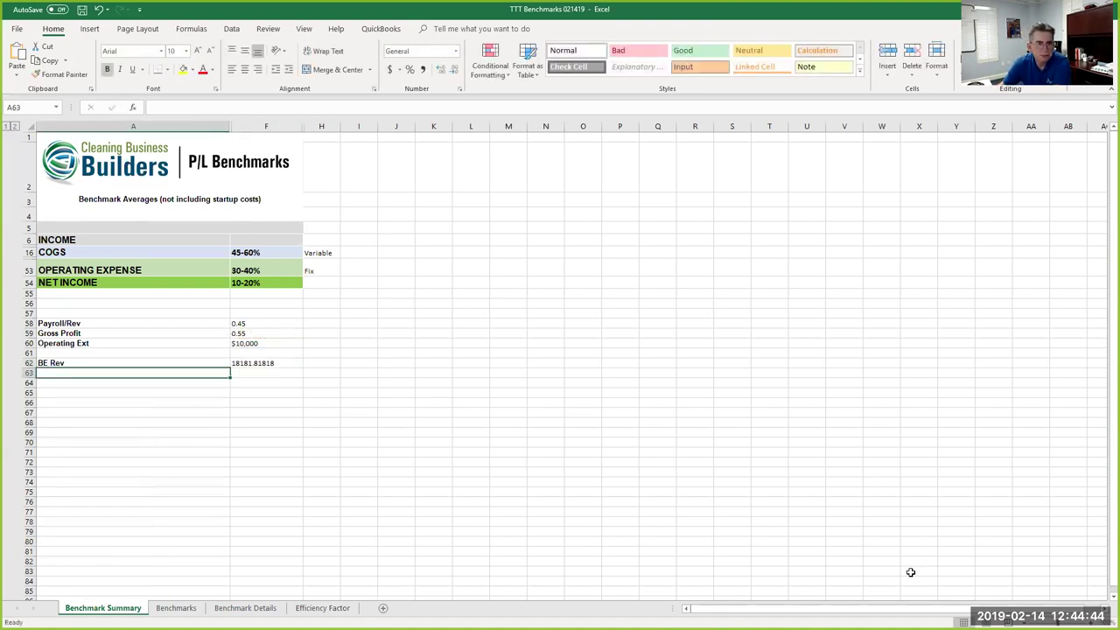
# Apply Accounting Number Format to the BE Rev result in F62, showing $ 18,181.82
pyautogui.click(267, 362)
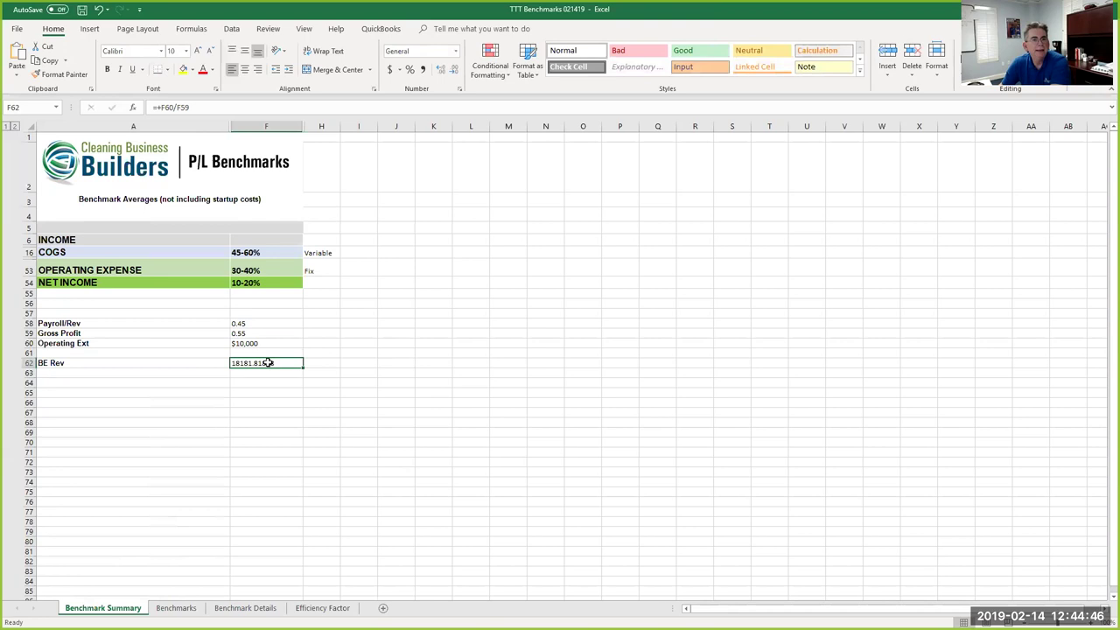
pyautogui.click(390, 69)
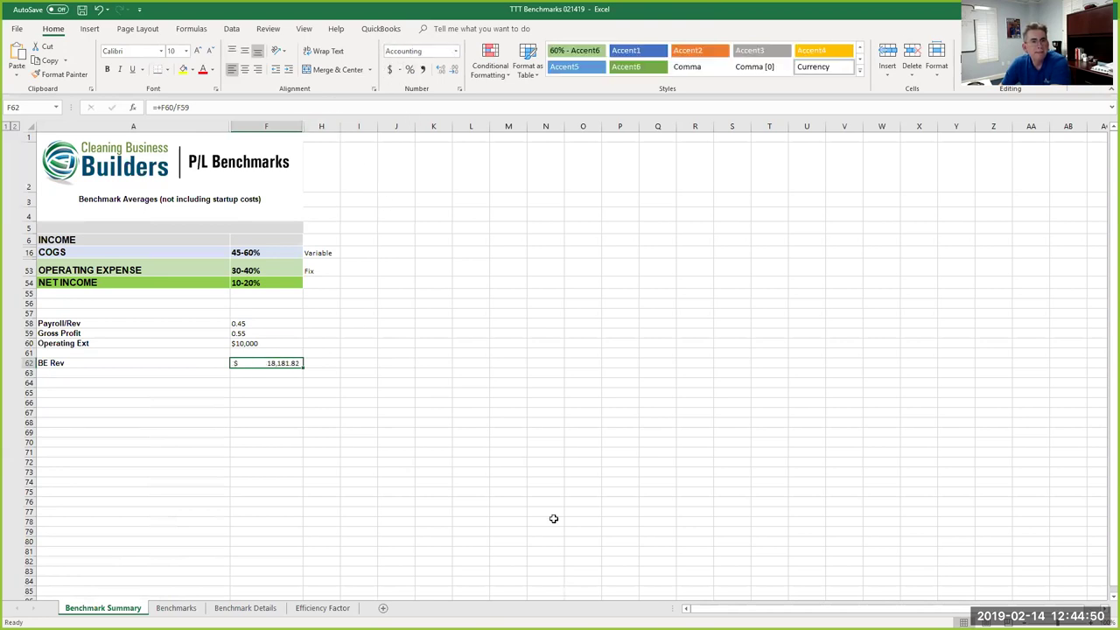
pyautogui.click(552, 503)
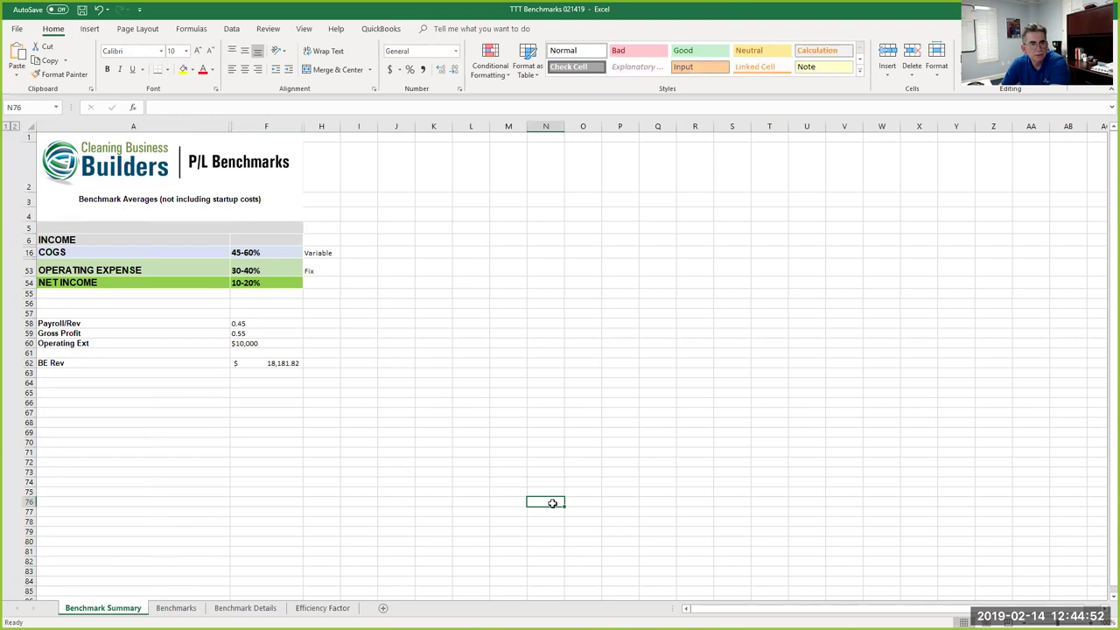
# Review the $10,000 Operating Ext amount, the 0.45 payroll ratio and the BE Rev formula
pyautogui.click(264, 343)
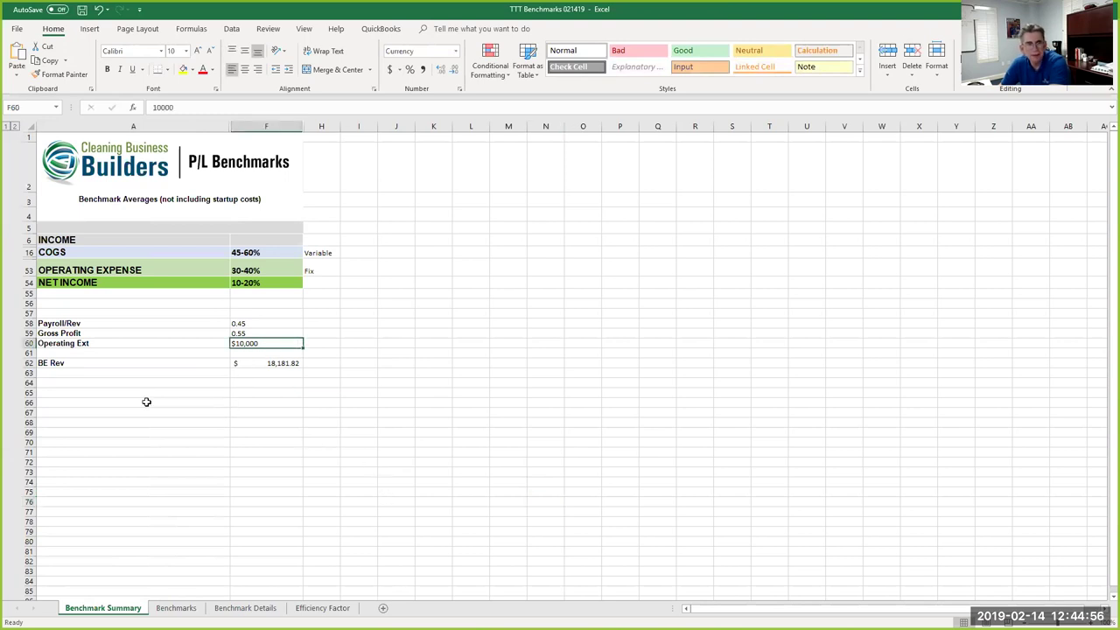
pyautogui.click(257, 323)
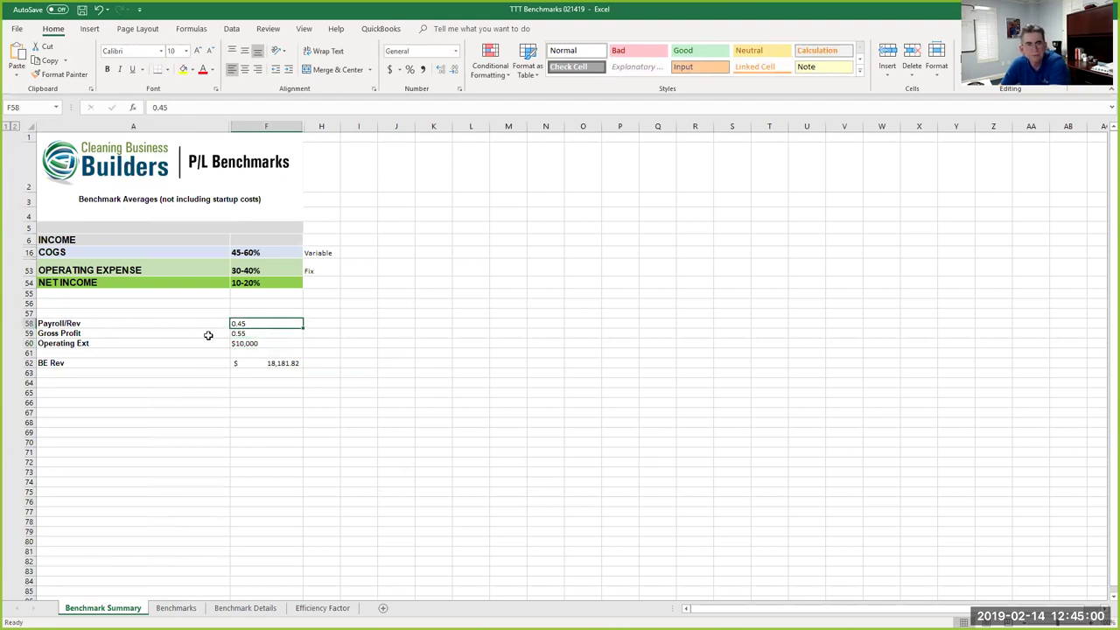
pyautogui.click(284, 364)
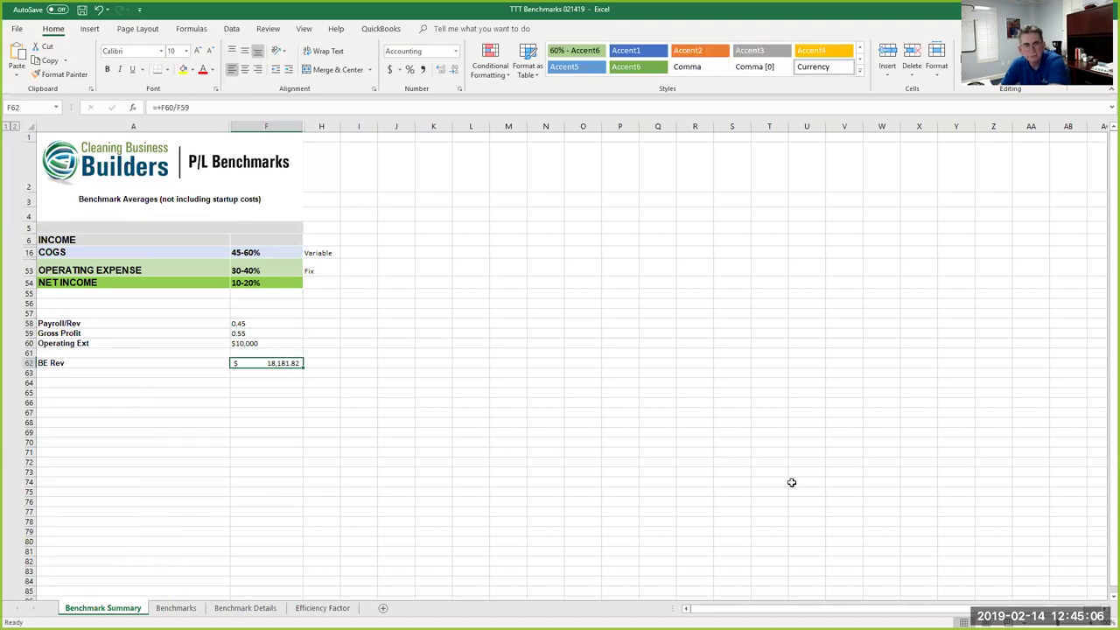
pyautogui.click(285, 325)
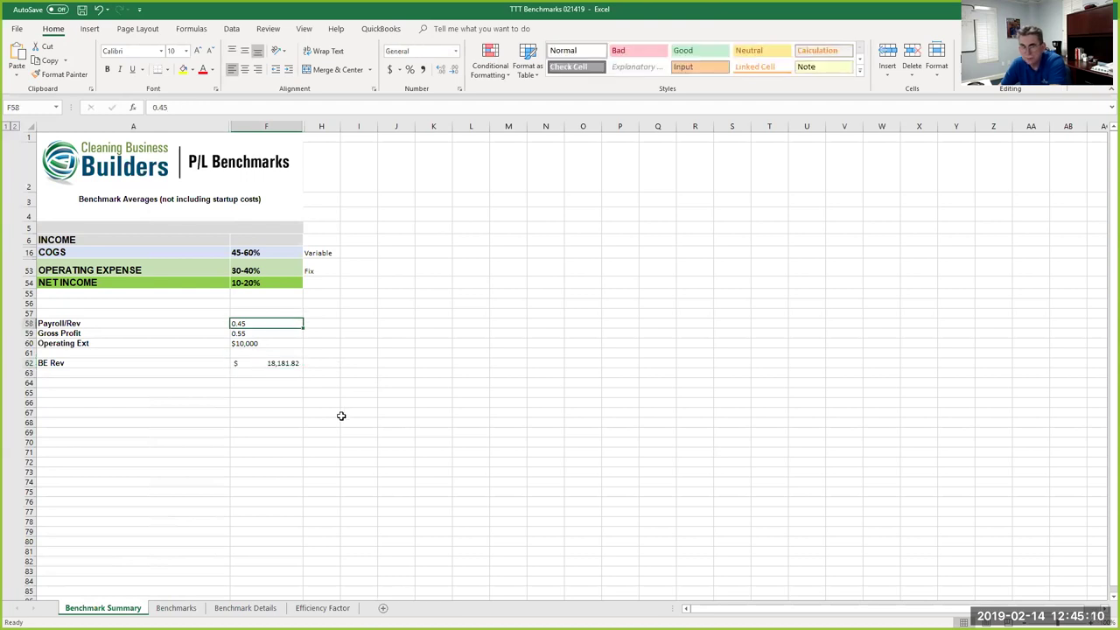
# Try a 0.60 payroll ratio and compare the break-even revenue against the 45-60% COGS range
pyautogui.write('.60')
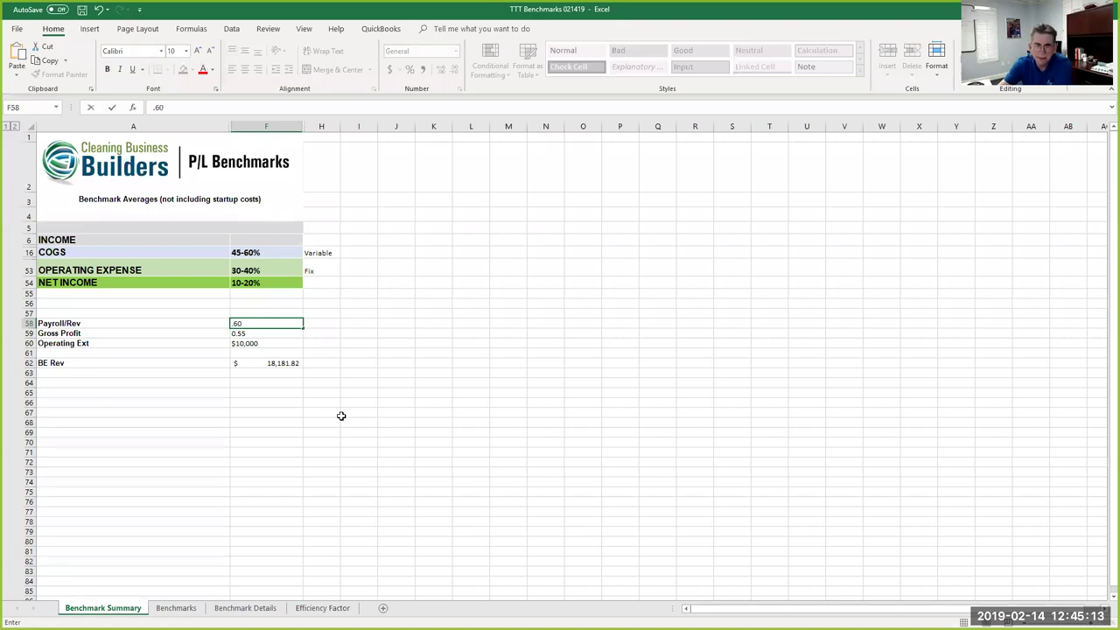
pyautogui.press('Return')
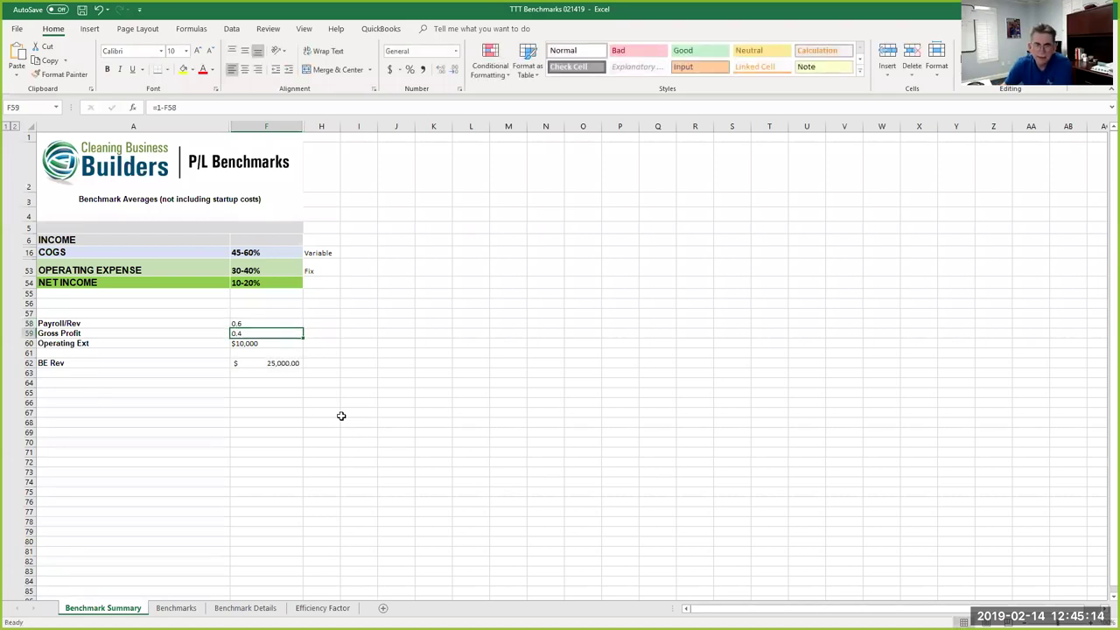
pyautogui.click(278, 362)
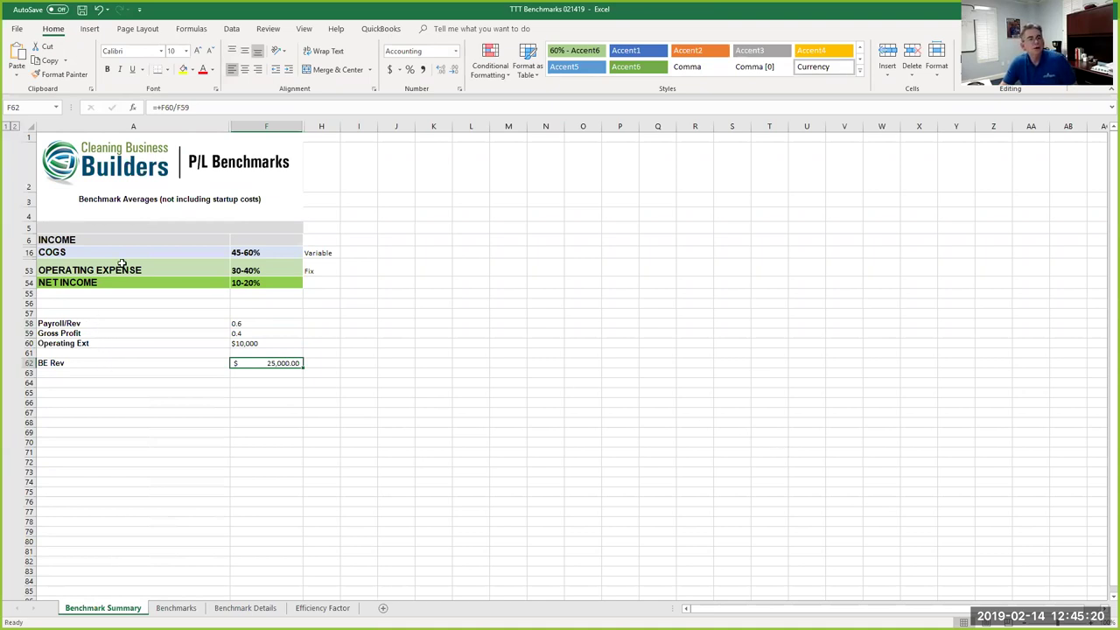
pyautogui.moveTo(123, 255); pyautogui.dragTo(235, 254)
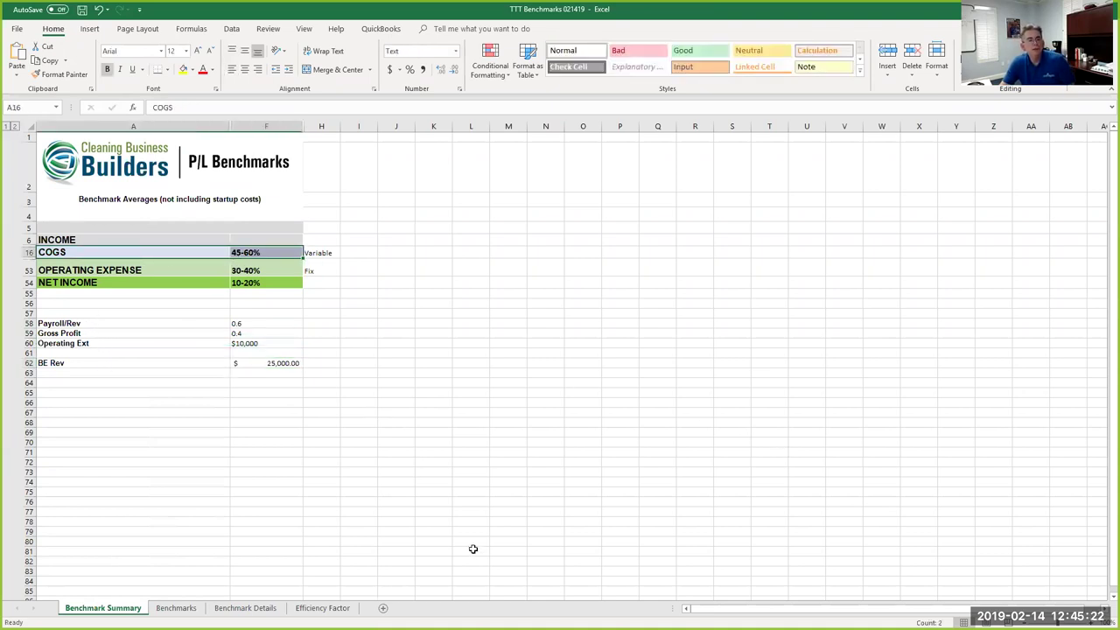
pyautogui.click(254, 325)
pyautogui.click(262, 345)
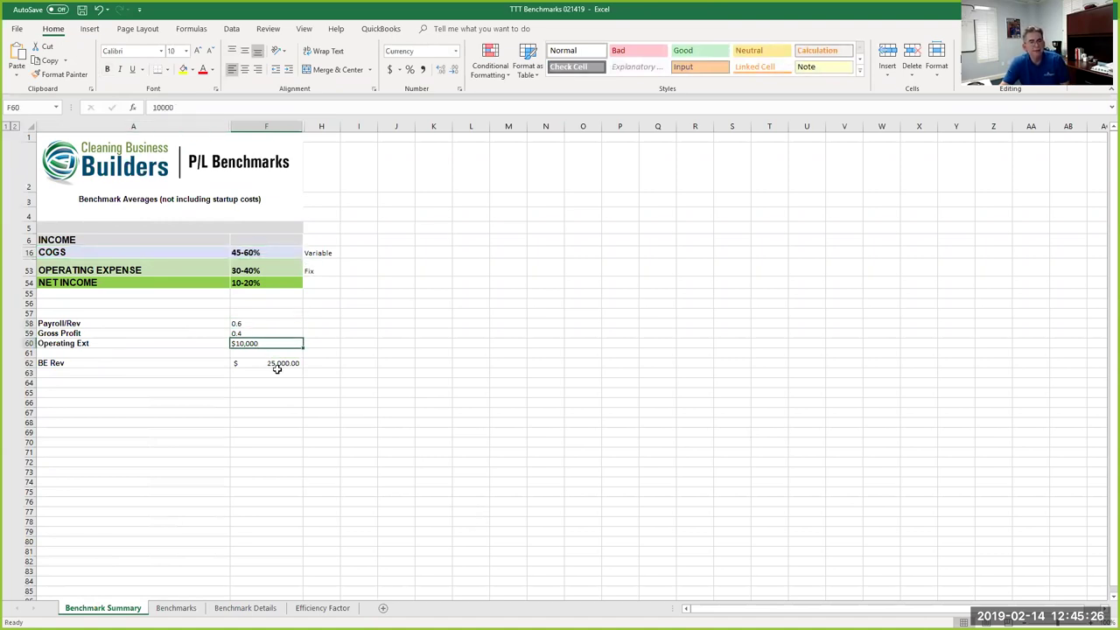
# Try a 0.70 payroll ratio, then restore 0.45 and recheck break-even revenue
pyautogui.click(253, 324)
pyautogui.write('.70')
pyautogui.press('Return')
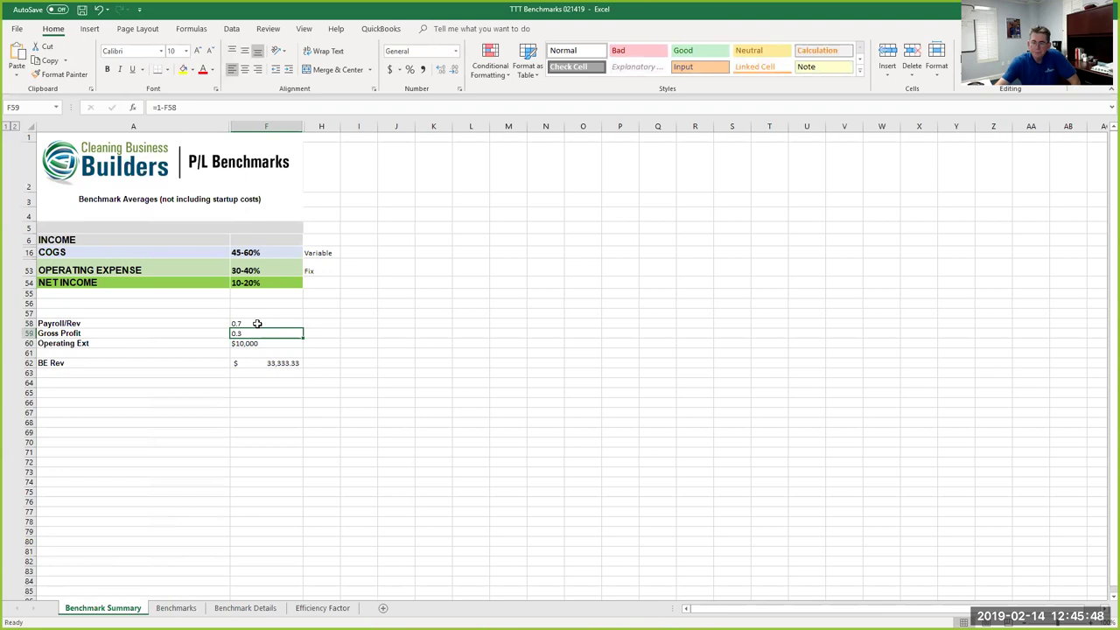
pyautogui.click(258, 323)
pyautogui.write('.')
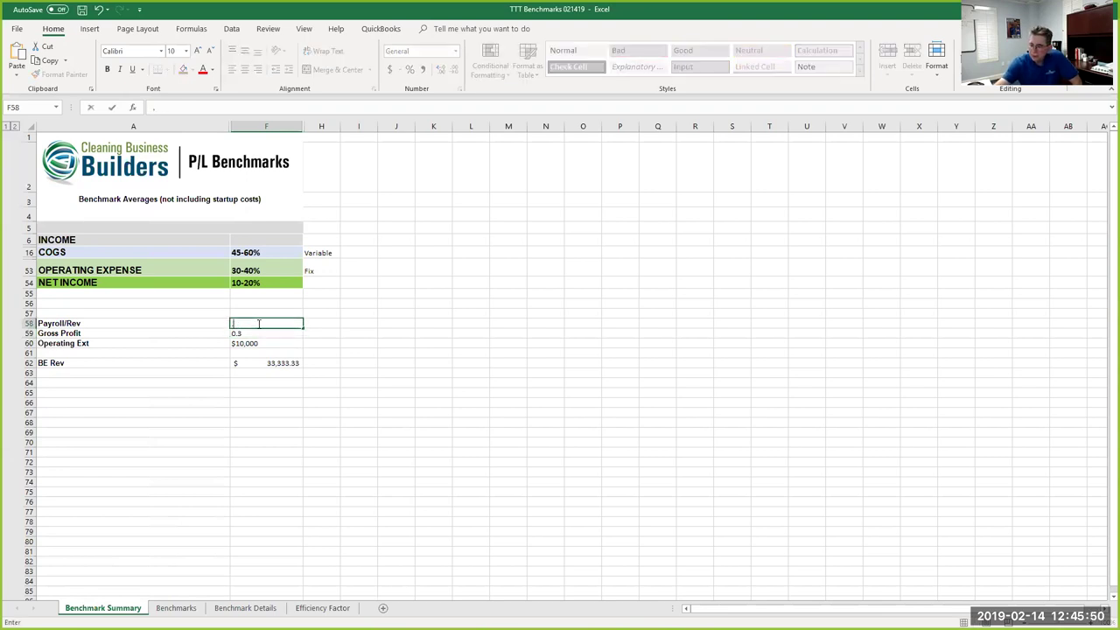
pyautogui.write('45')
pyautogui.press('Return')
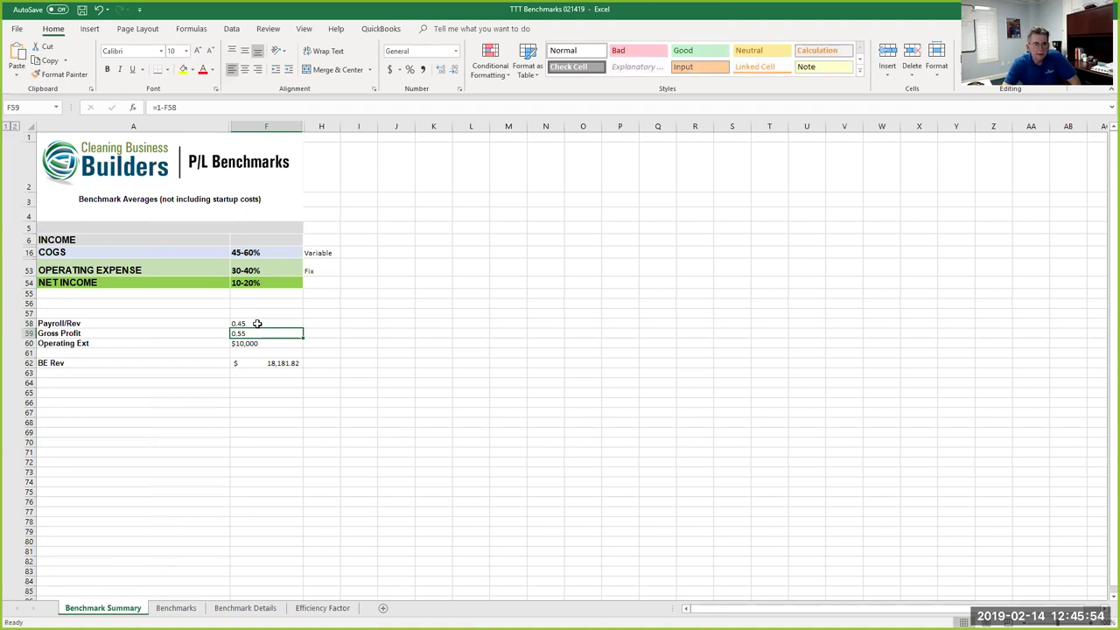
pyautogui.click(285, 363)
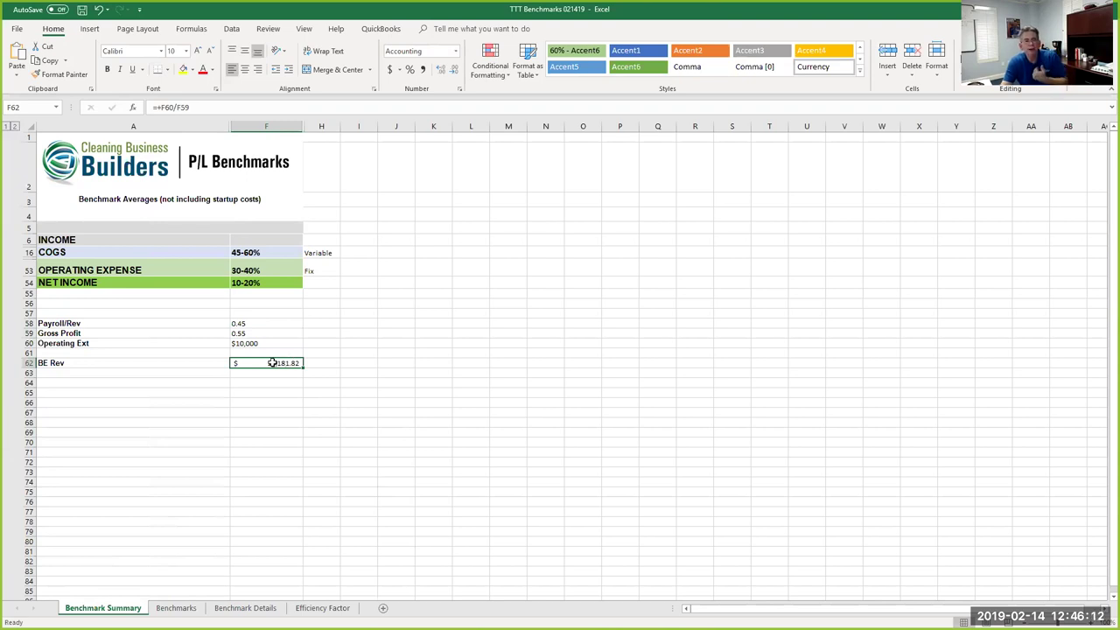
# Overwrite Gross Profit with 0.65 so BE Rev becomes $15,384.62, then show the Efficiency Factor sheet
pyautogui.click(236, 335)
pyautogui.click(235, 325)
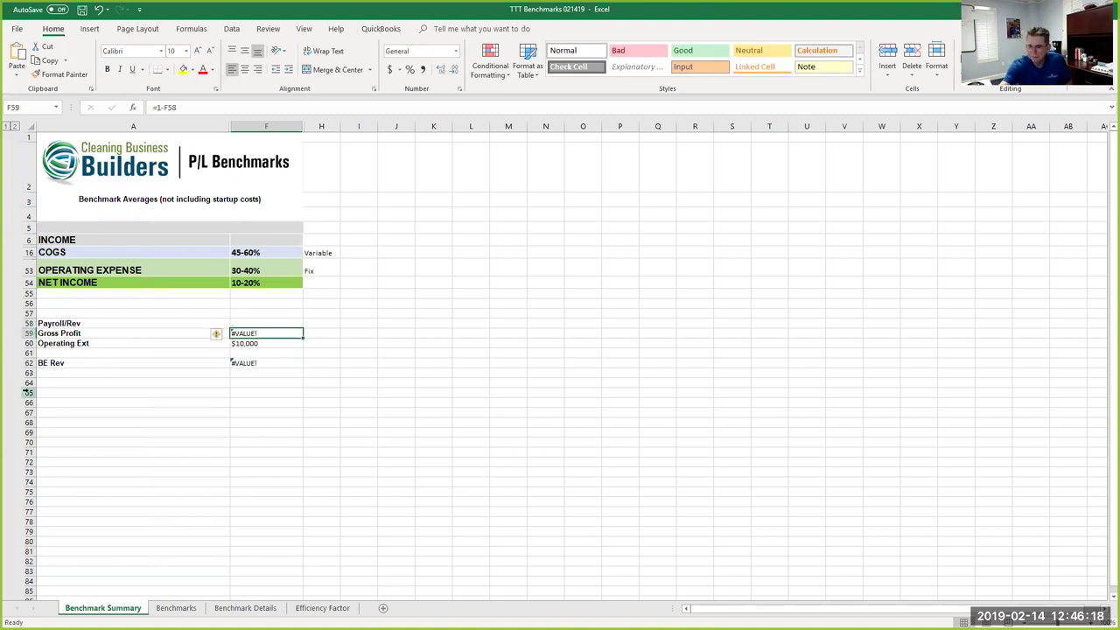
pyautogui.press('BackSpace')
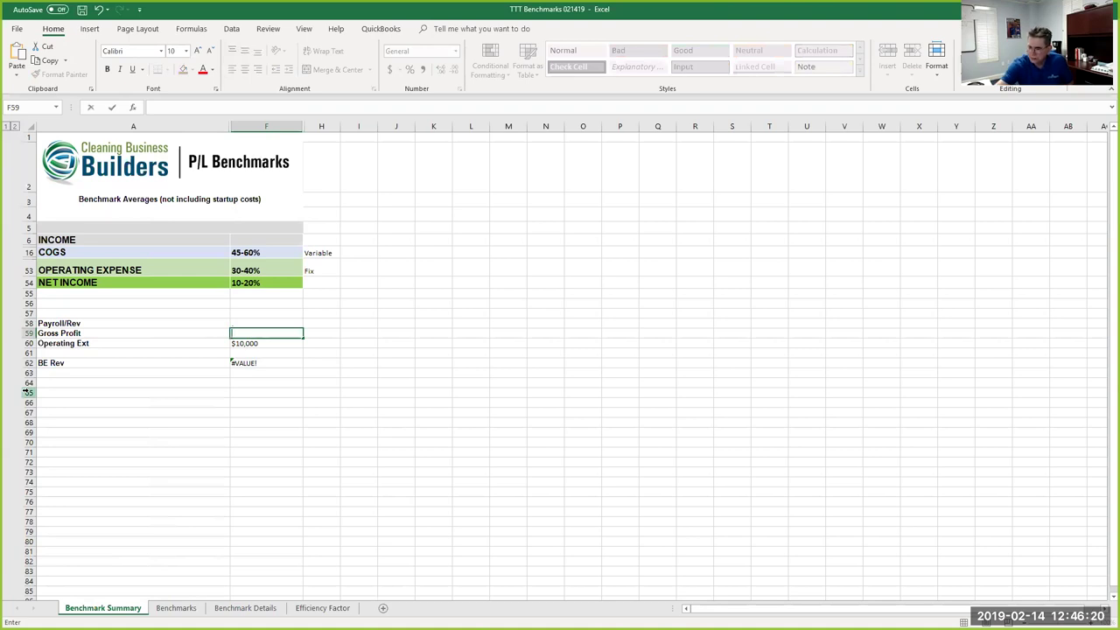
pyautogui.write('.65')
pyautogui.press('Return')
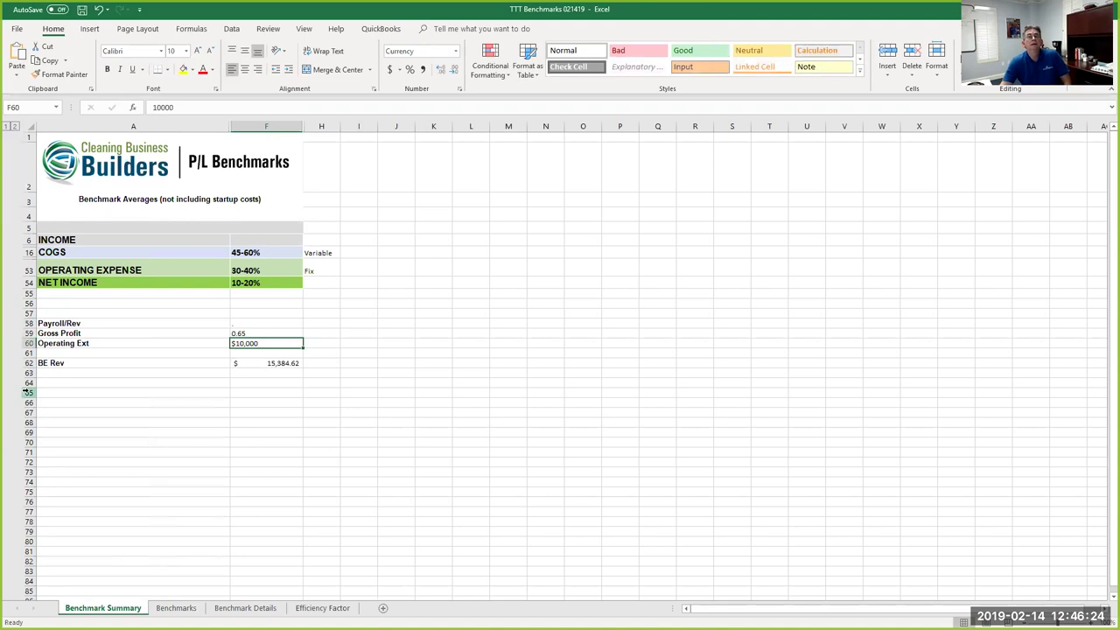
pyautogui.click(320, 610)
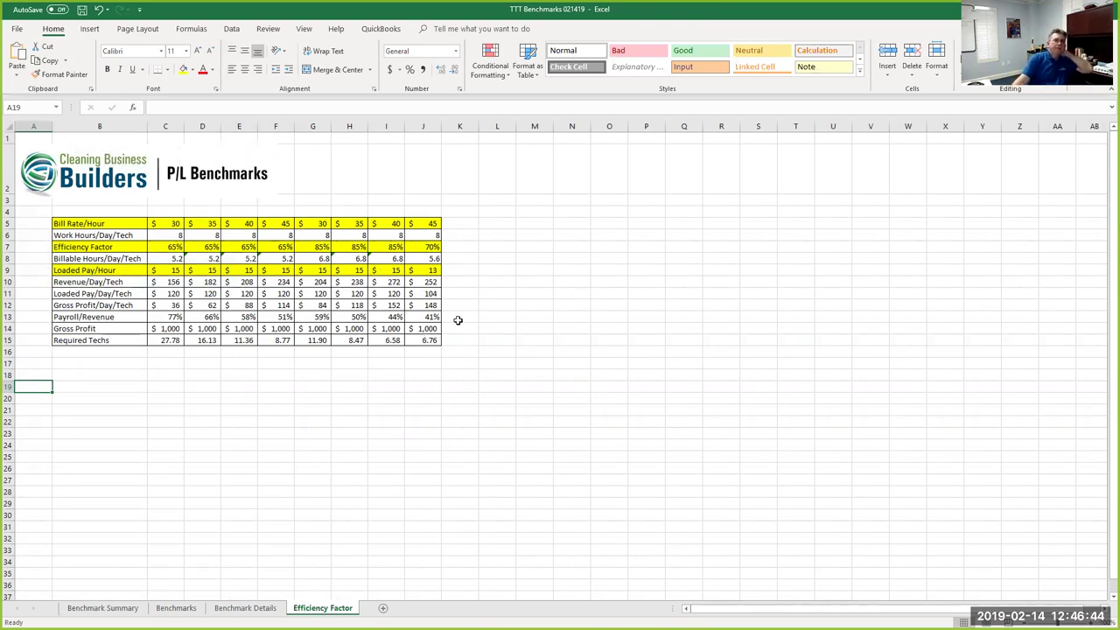
pyautogui.click(239, 247)
# Enter 'Eff Factor= time cleaning homes/time on the clock' in B19 below the table
pyautogui.click(104, 387)
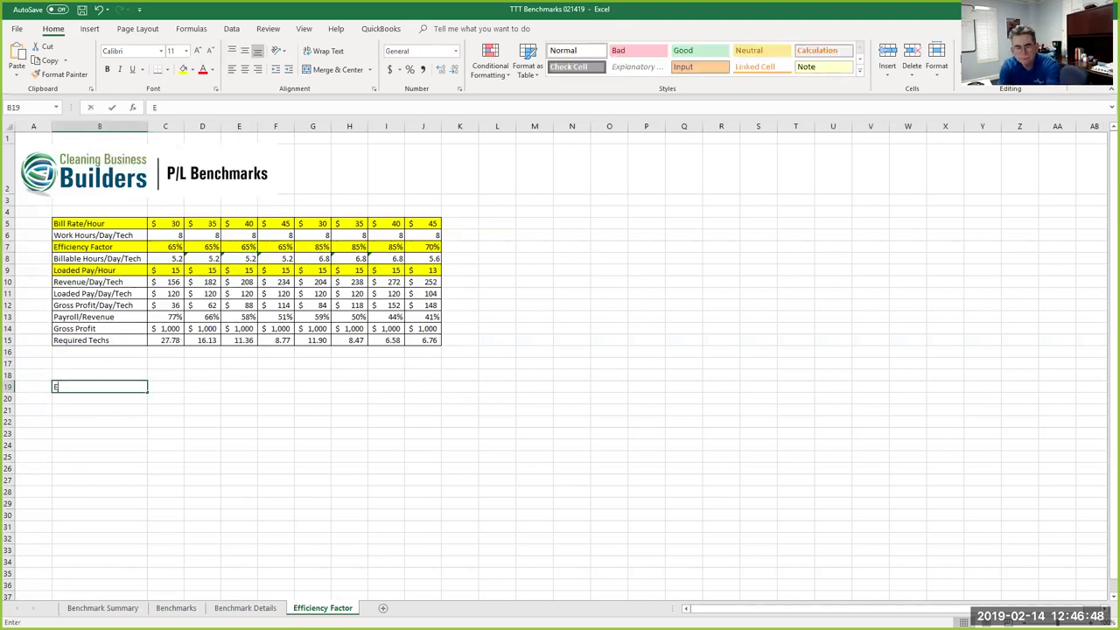
pyautogui.write('Eff Factor+')
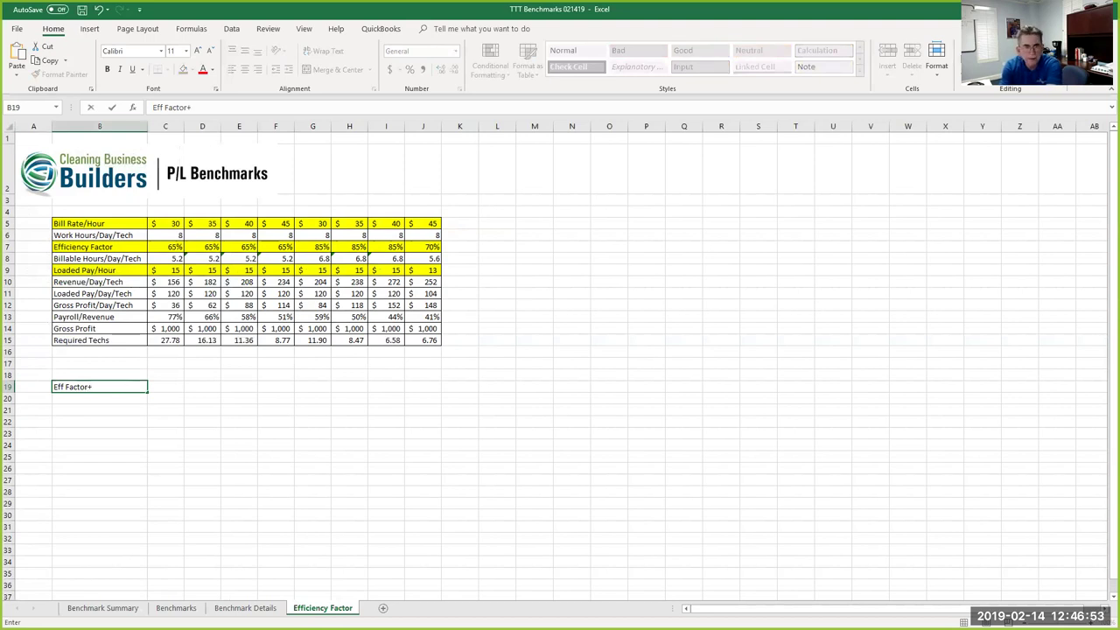
pyautogui.press('BackSpace')
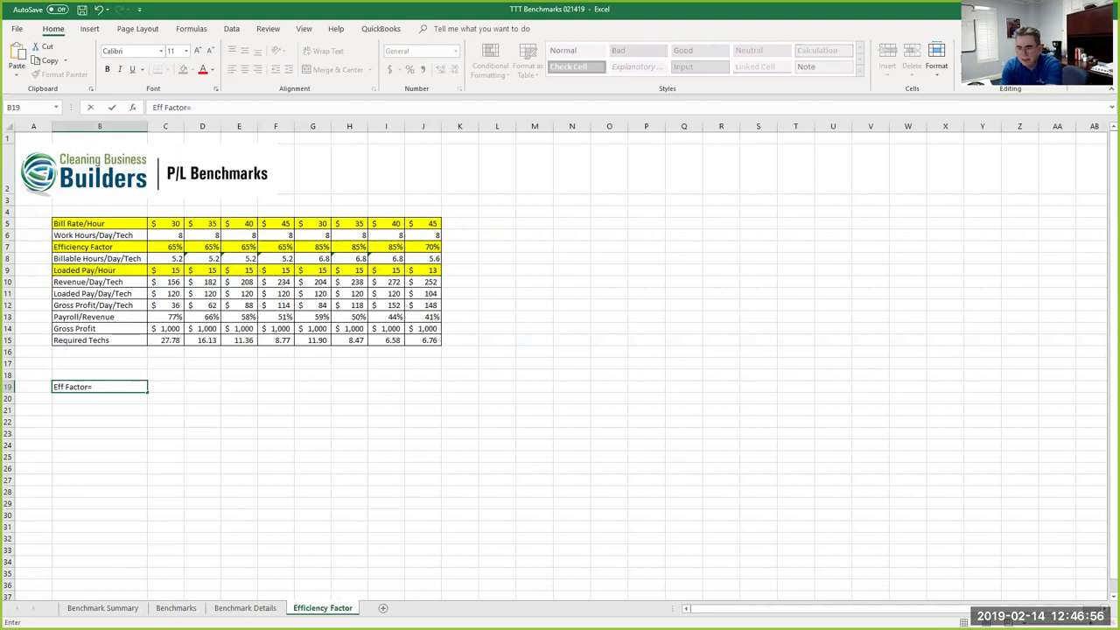
pyautogui.write('= time')
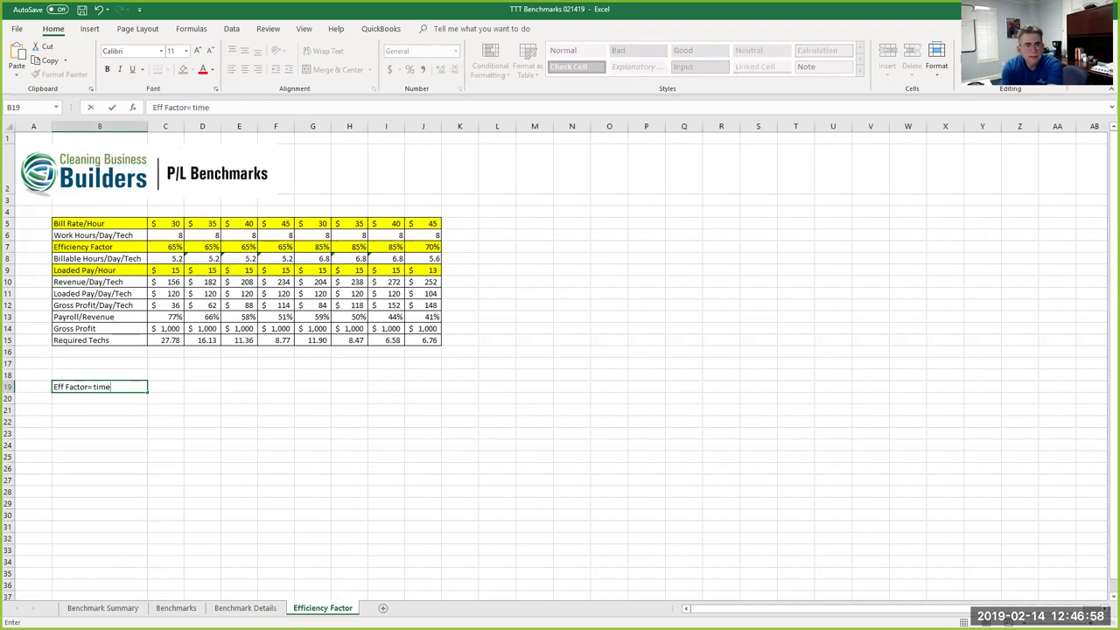
pyautogui.write(' celaning')
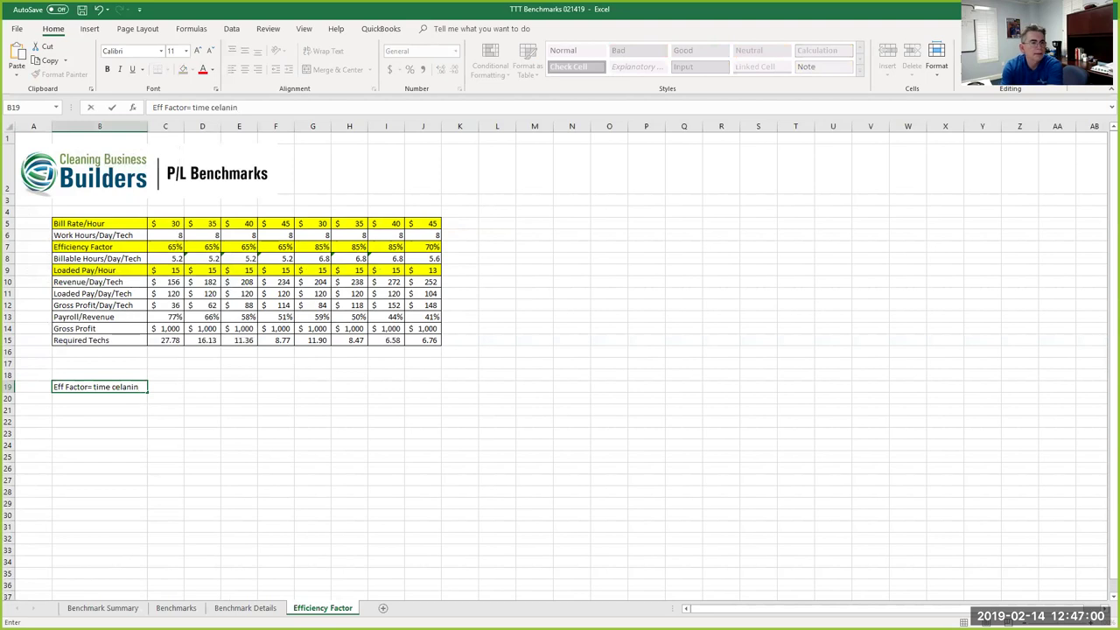
pyautogui.press('BackSpace')
pyautogui.press('BackSpace')
pyautogui.press('BackSpace')
pyautogui.press('BackSpace')
pyautogui.press('BackSpace')
pyautogui.press('BackSpace')
pyautogui.press('BackSpace')
pyautogui.write('leaning homes/time on')
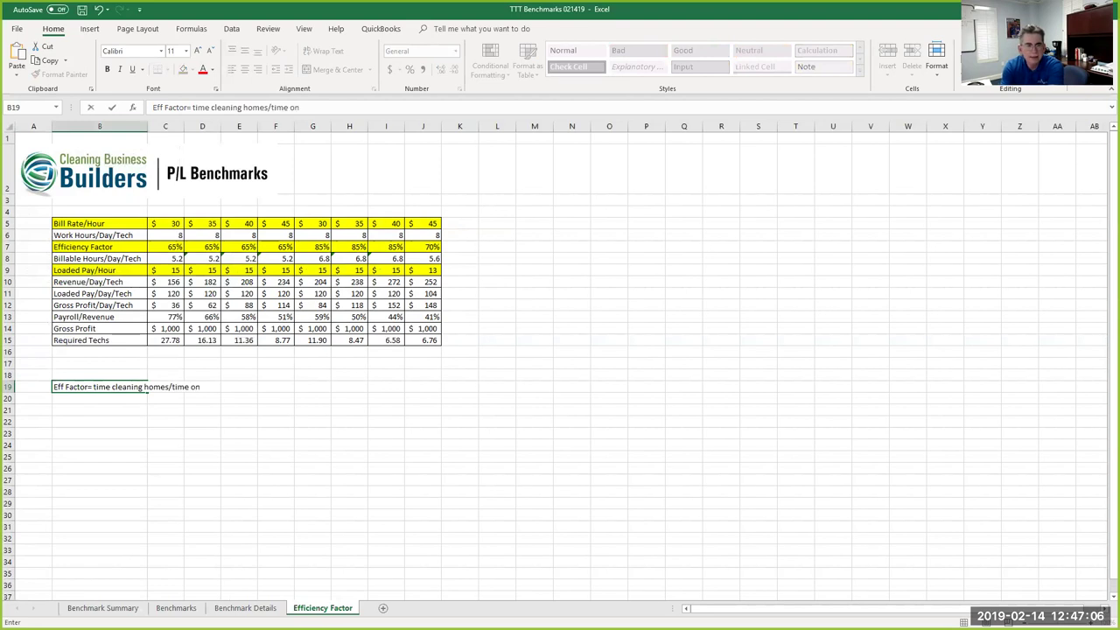
pyautogui.write(' the clo')
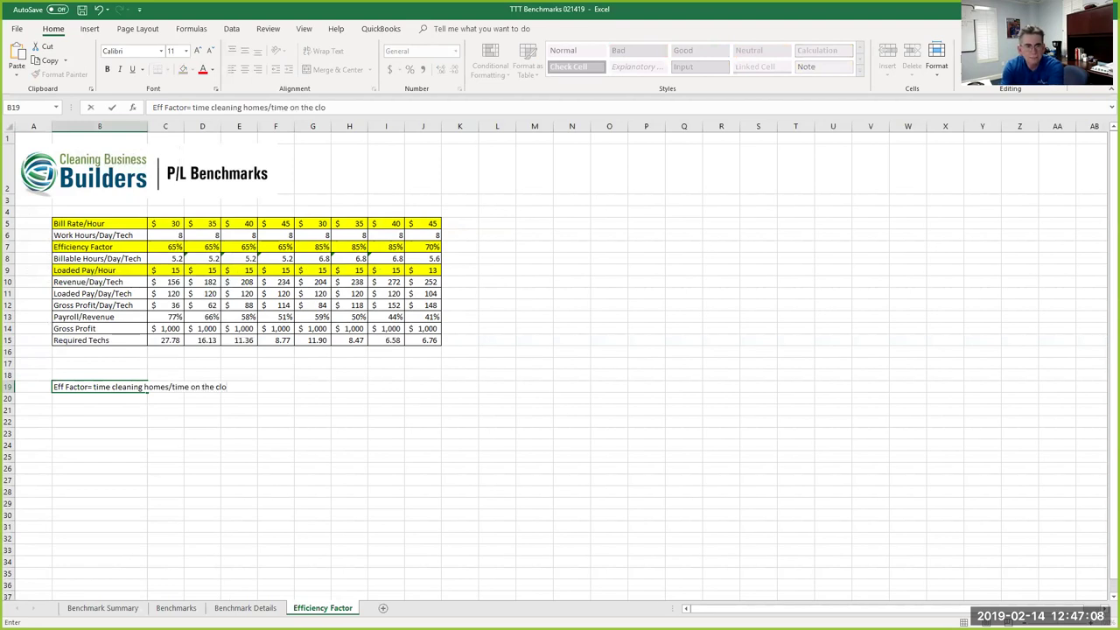
pyautogui.write('ck')
pyautogui.press('Return')
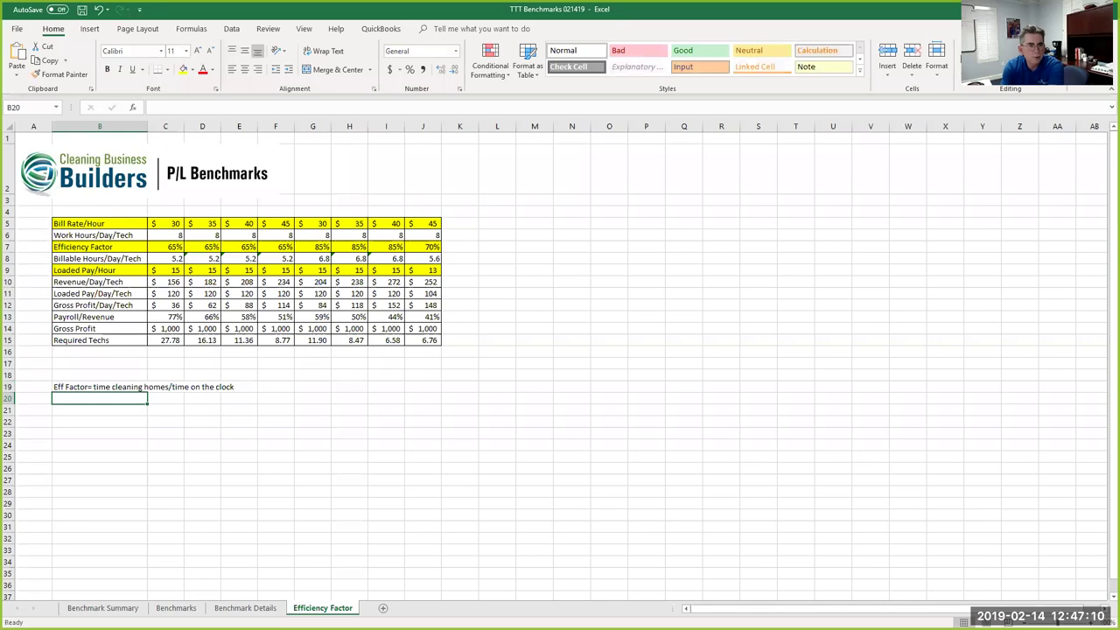
# Add a Clock Time label in row 21 with a value of 8
pyautogui.press('Return')
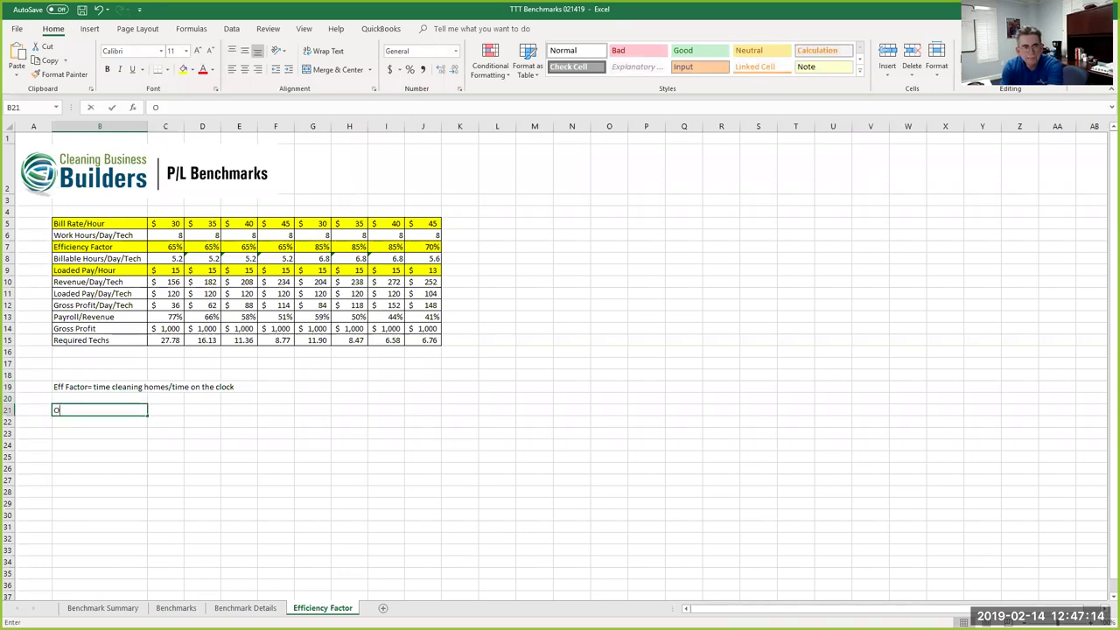
pyautogui.write('Eff')
pyautogui.press('BackSpace')
pyautogui.press('BackSpace')
pyautogui.press('BackSpace')
pyautogui.write('Clock Ti')
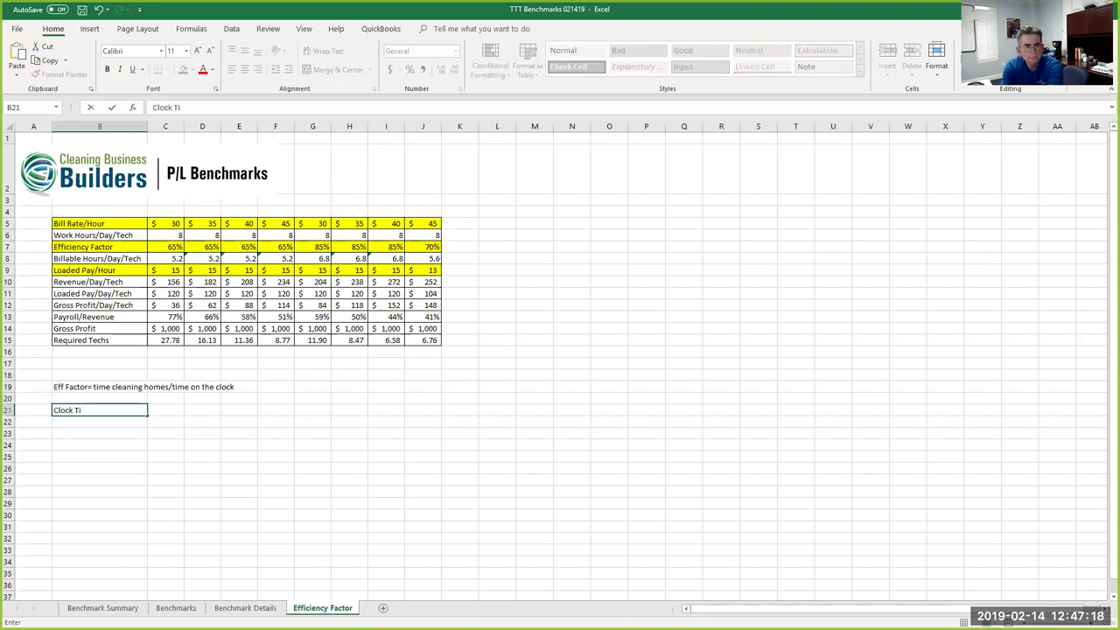
pyautogui.write('me')
pyautogui.press('Tab')
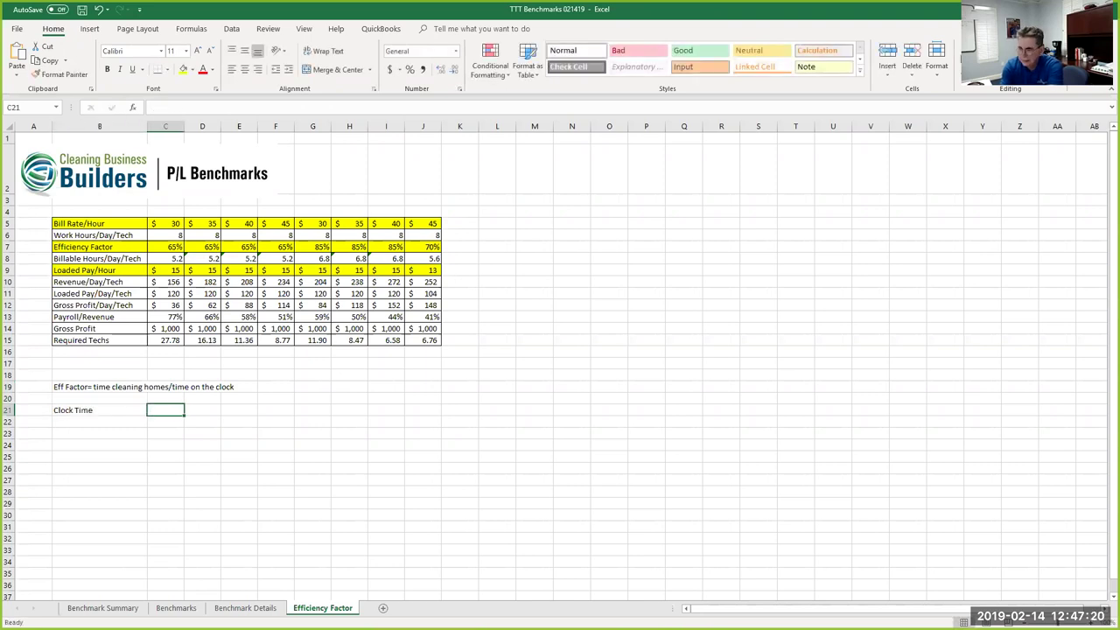
pyautogui.write('8')
pyautogui.press('Return')
# Add a Cleaning Time label below it with the formula =+3*2, giving 6
pyautogui.press('Left')
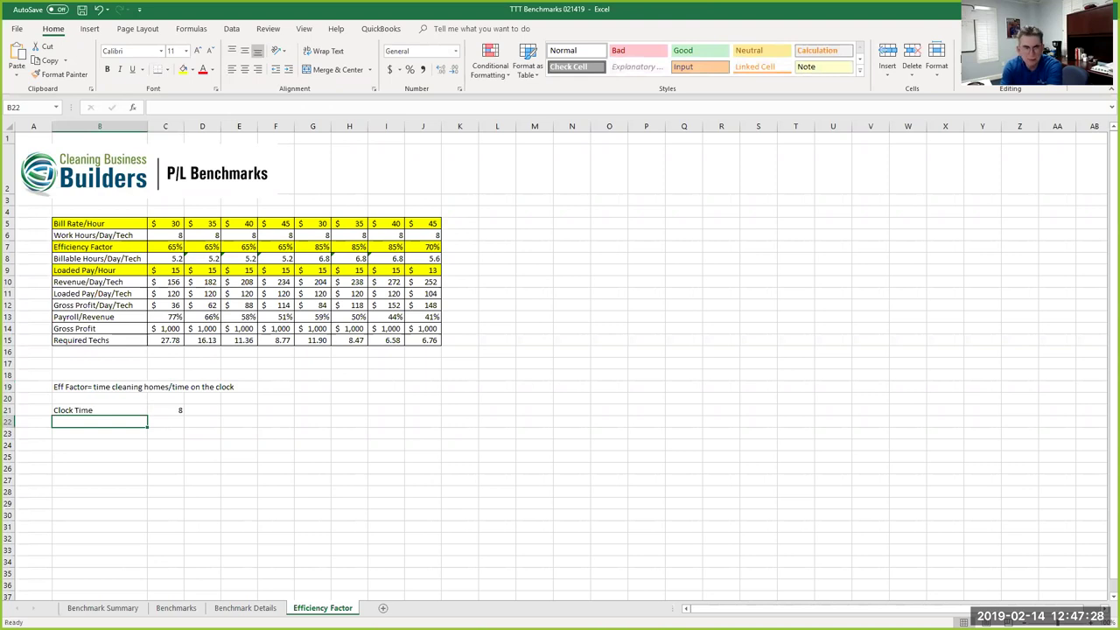
pyautogui.write('Clean')
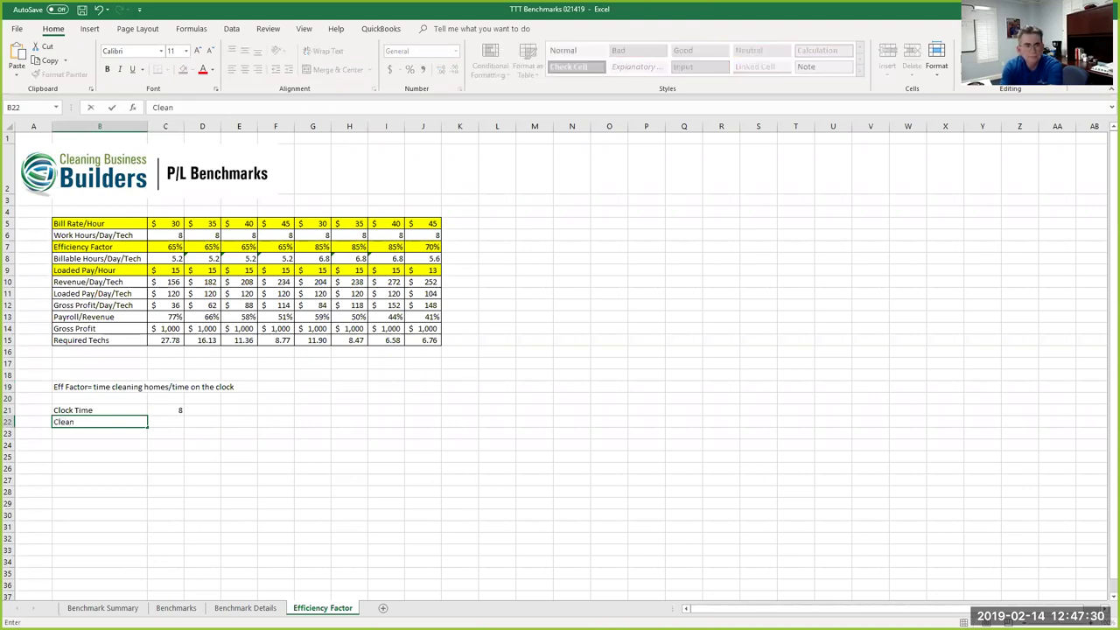
pyautogui.write('injgg Time')
pyautogui.press('Tab')
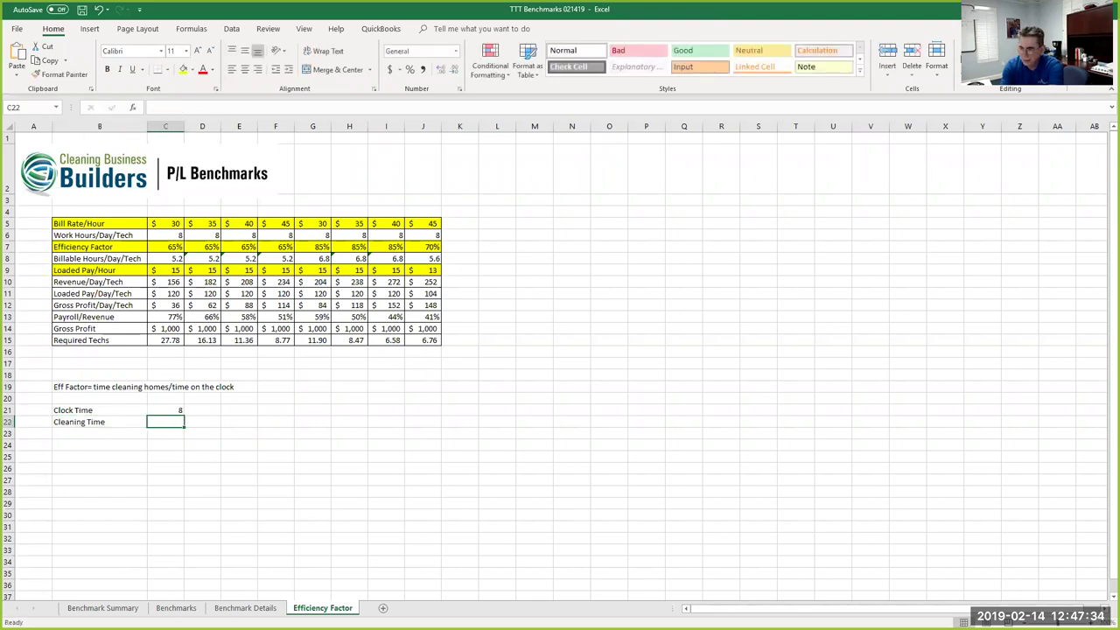
pyautogui.write('+3*2')
pyautogui.press('Return')
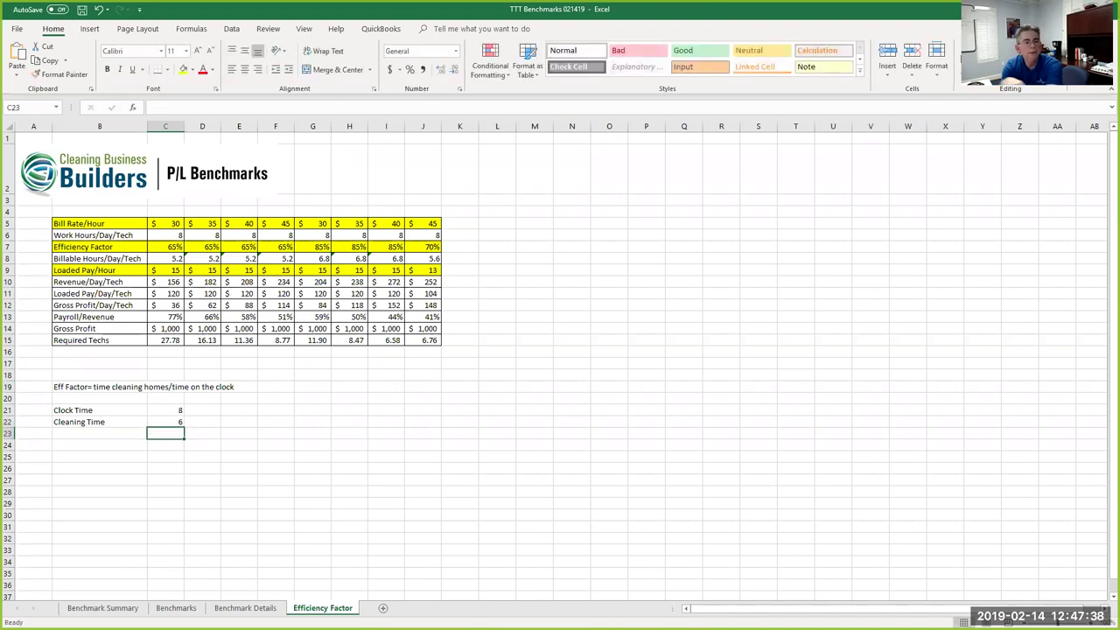
# Label B24 'Eff Factor' and enter =+C22/C21 in C24, giving 0.75
pyautogui.press('Return')
pyautogui.click(99, 444)
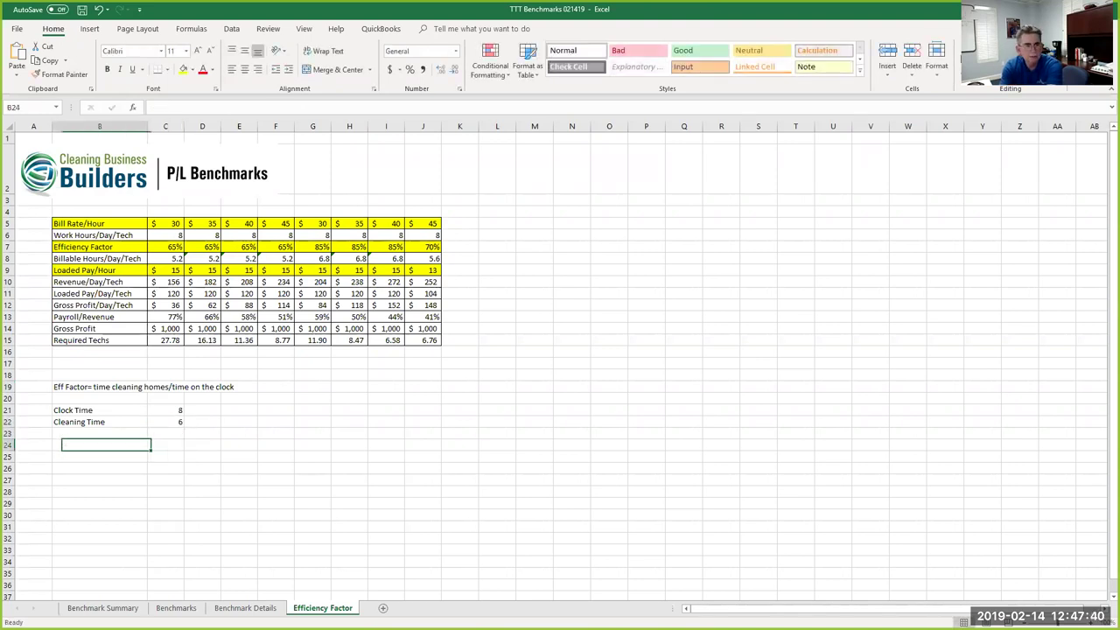
pyautogui.write('Eff Factor')
pyautogui.press('Tab')
pyautogui.write('+')
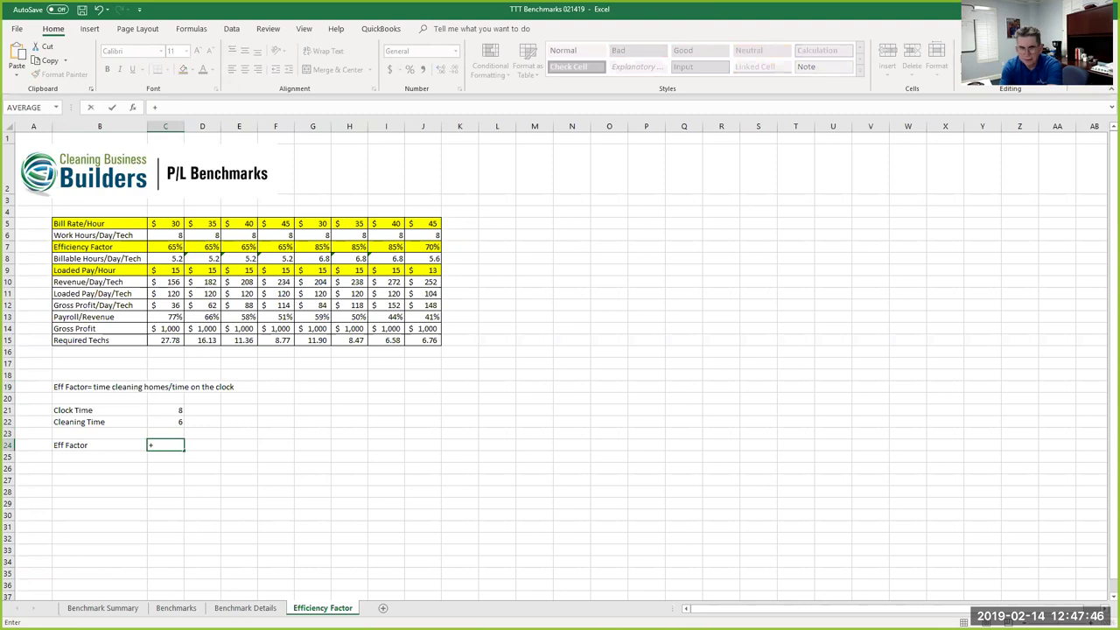
pyautogui.click(165, 421)
pyautogui.write('/')
pyautogui.click(165, 421)
pyautogui.click(165, 411)
pyautogui.press('Return')
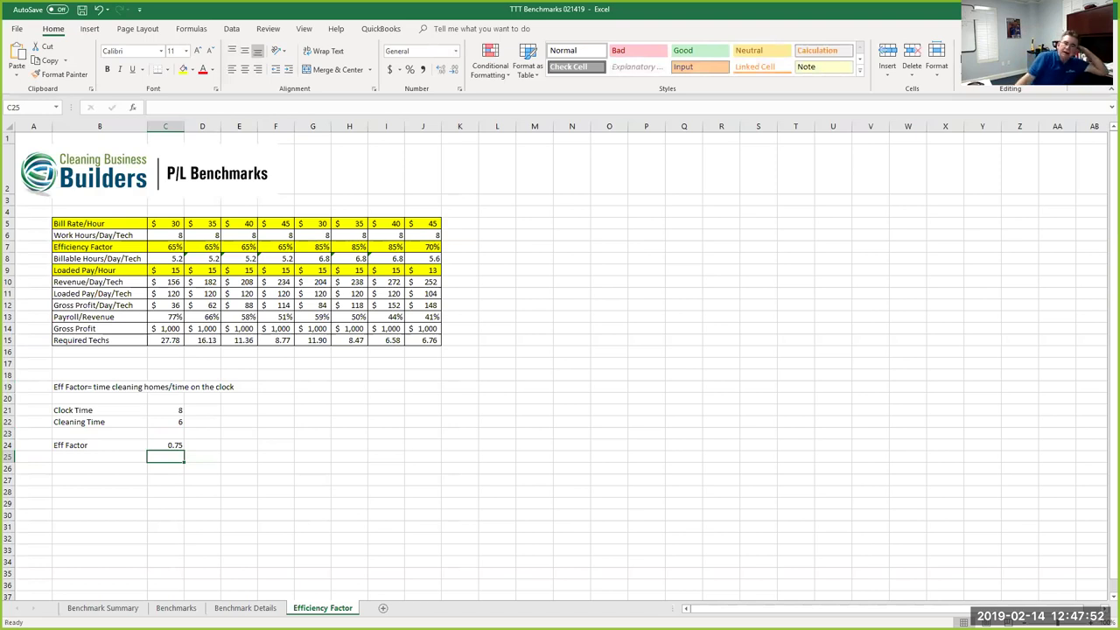
pyautogui.click(157, 444)
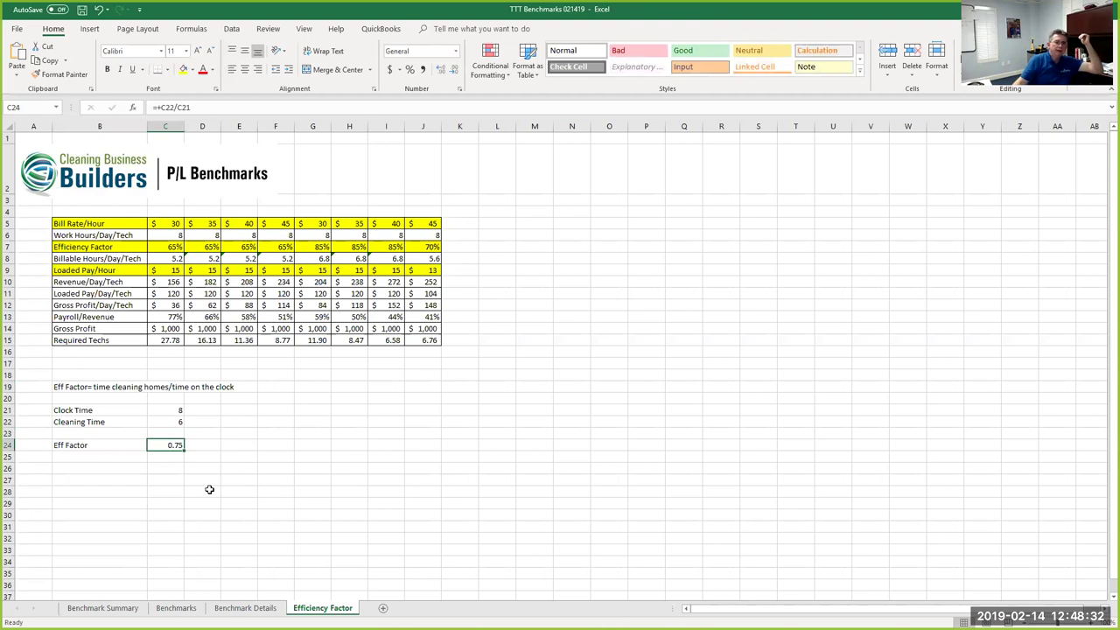
pyautogui.click(103, 607)
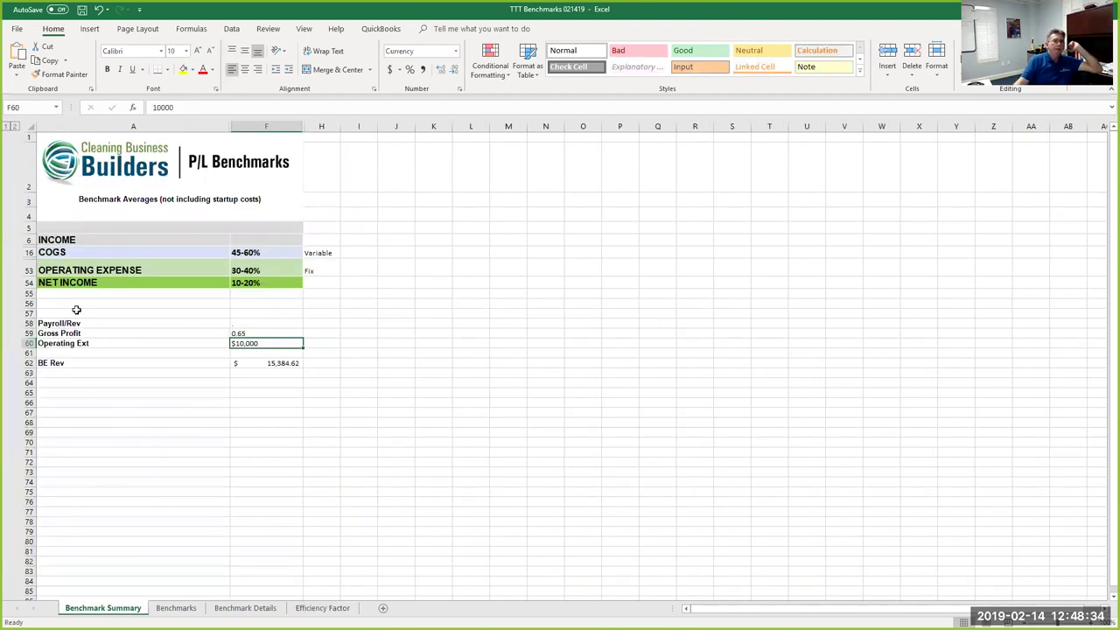
pyautogui.click(85, 252)
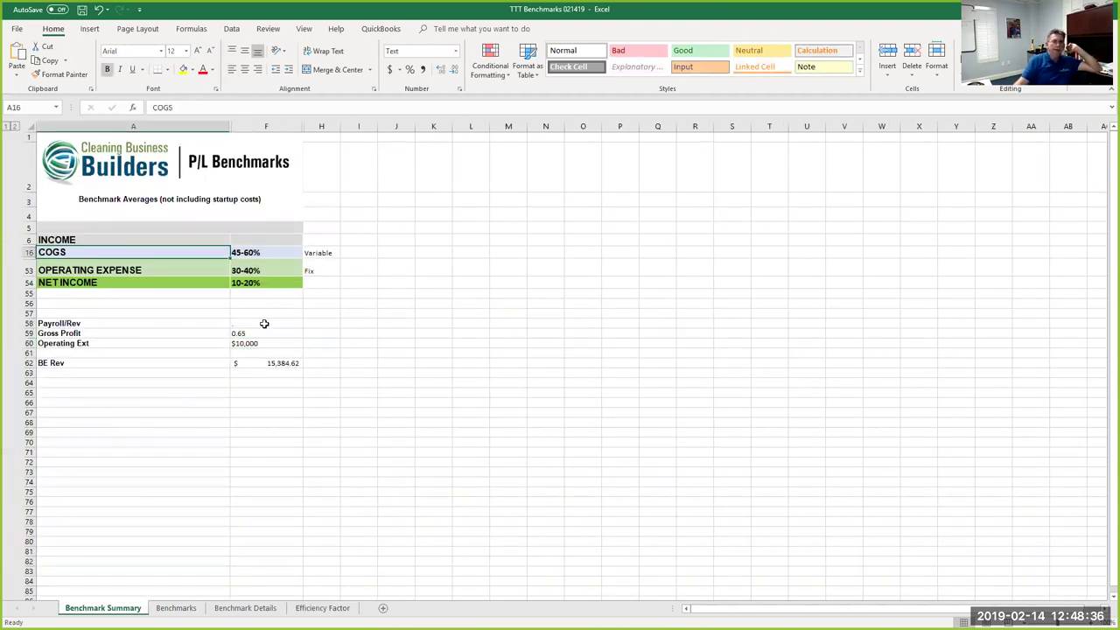
pyautogui.click(100, 322)
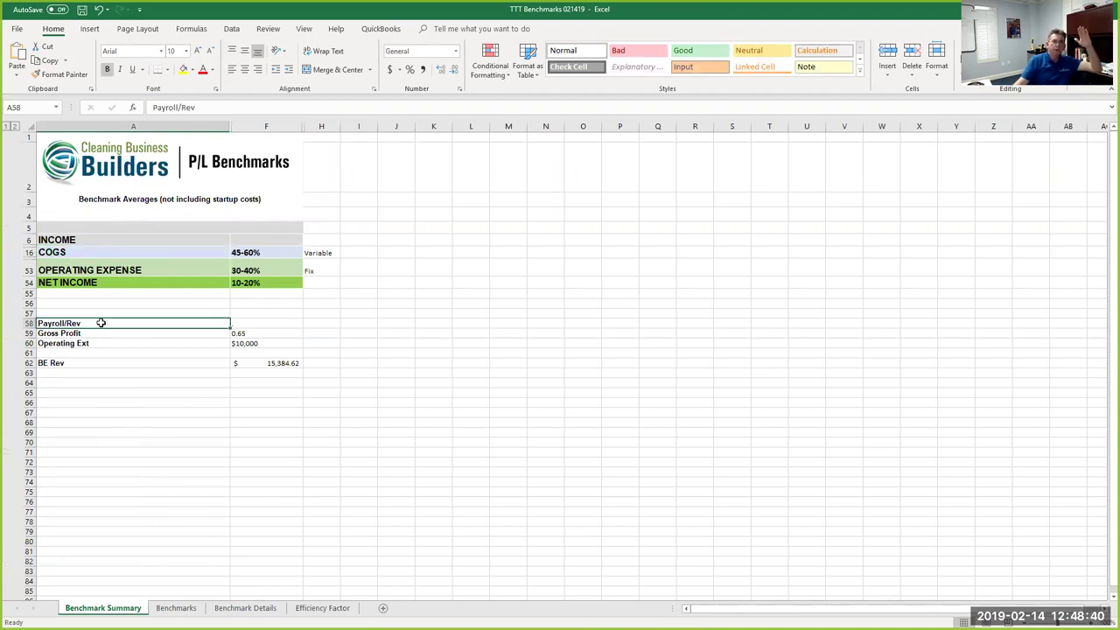
pyautogui.click(95, 333)
pyautogui.click(275, 323)
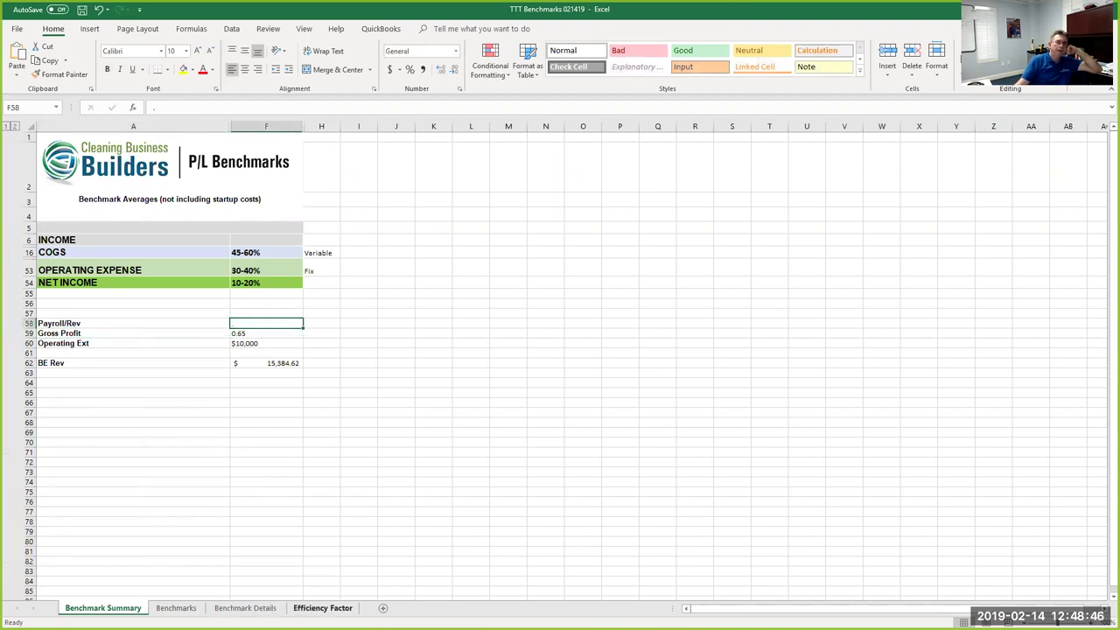
pyautogui.click(322, 607)
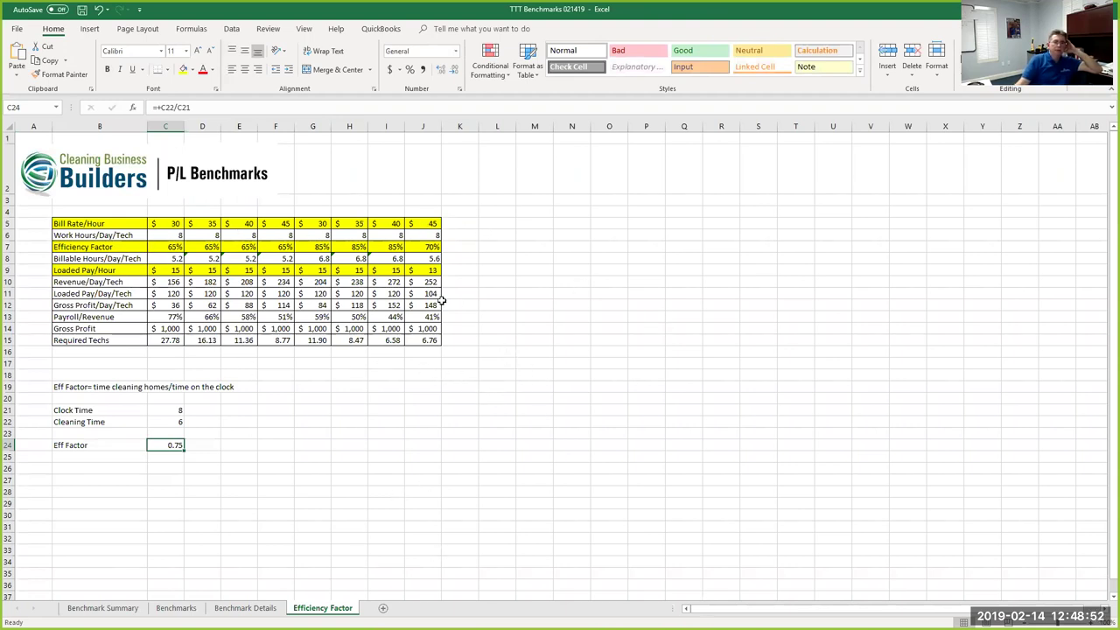
pyautogui.click(170, 223)
pyautogui.click(204, 223)
pyautogui.click(243, 225)
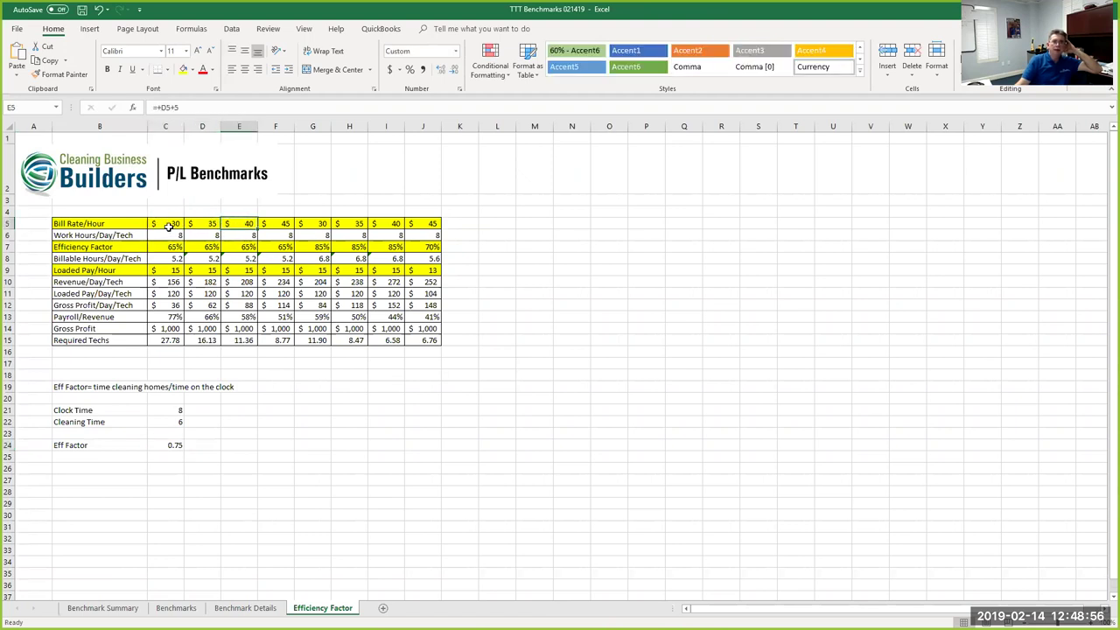
pyautogui.click(169, 226)
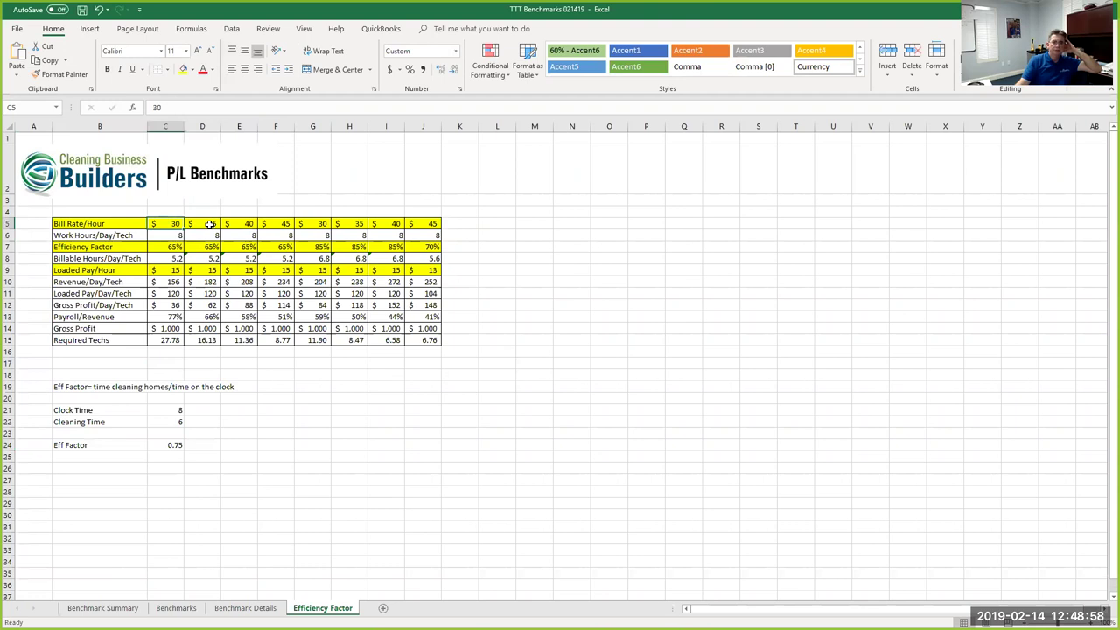
pyautogui.click(210, 224)
pyautogui.click(232, 224)
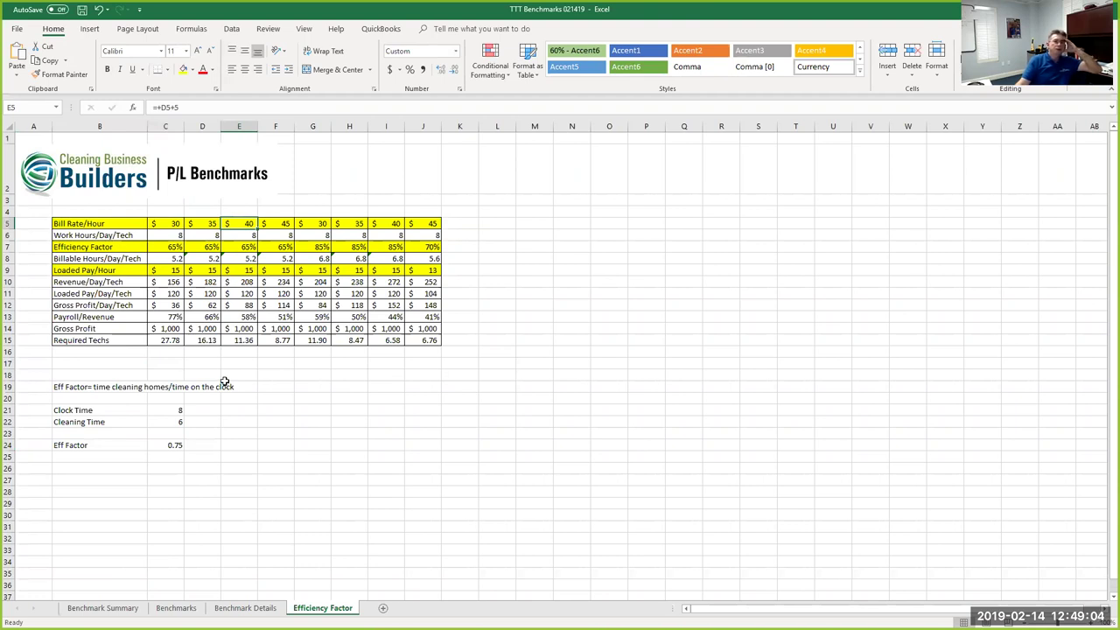
pyautogui.click(280, 223)
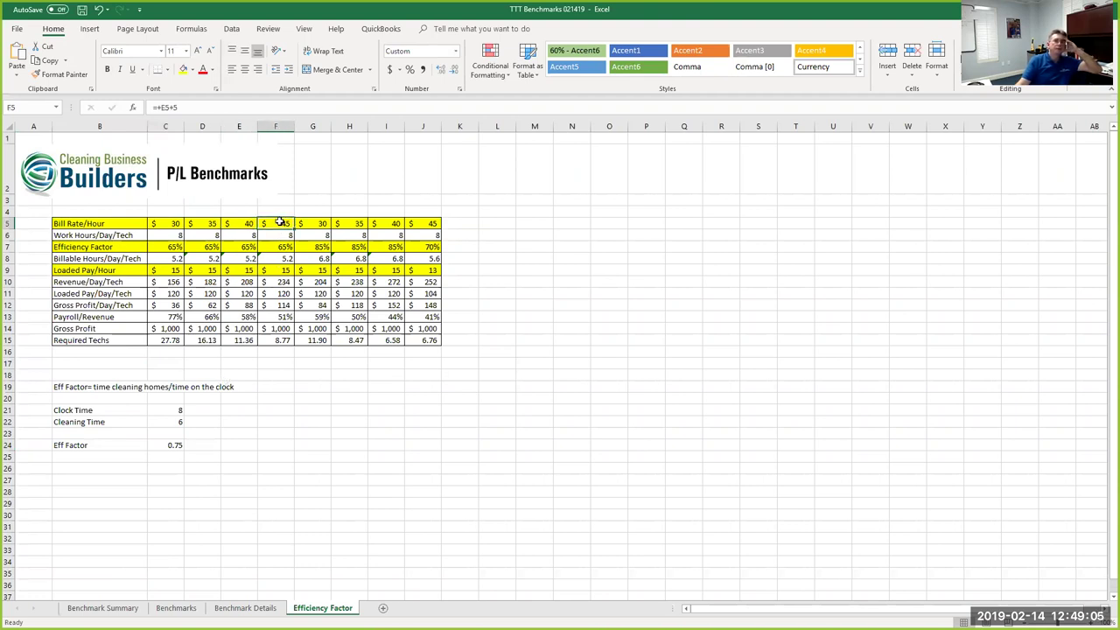
pyautogui.click(175, 247)
pyautogui.click(199, 248)
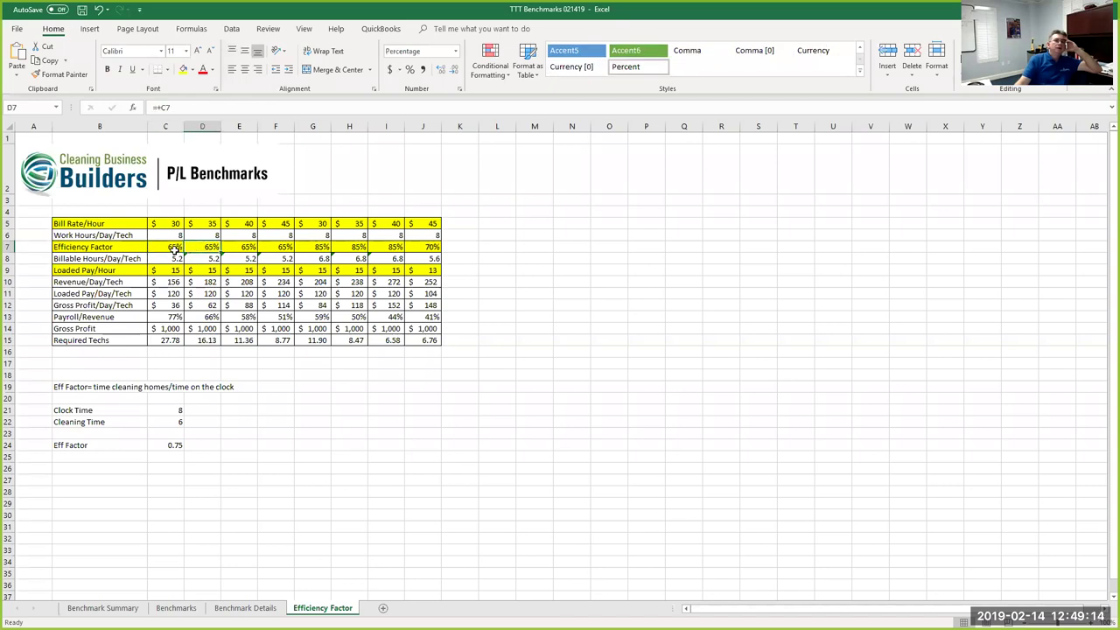
pyautogui.moveTo(175, 248); pyautogui.dragTo(280, 247)
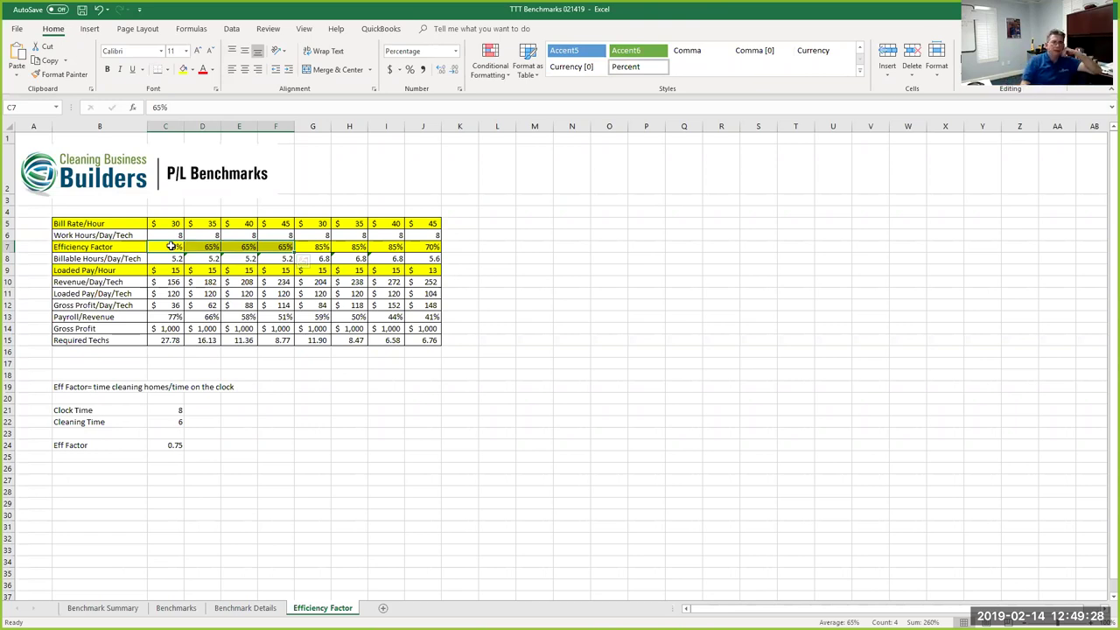
pyautogui.click(450, 447)
pyautogui.click(175, 247)
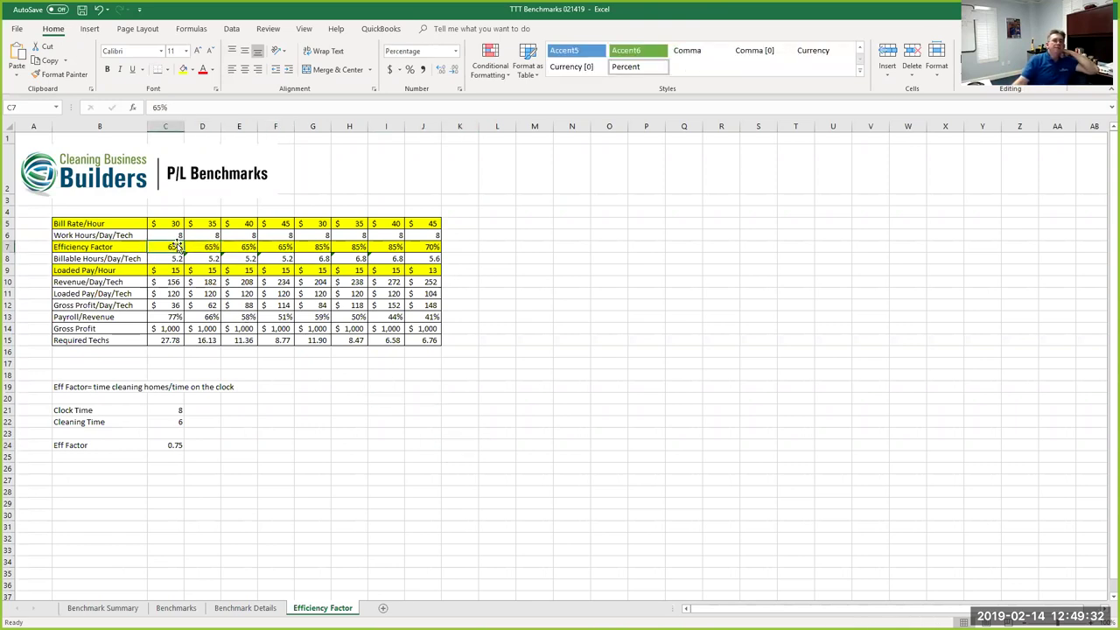
pyautogui.click(174, 258)
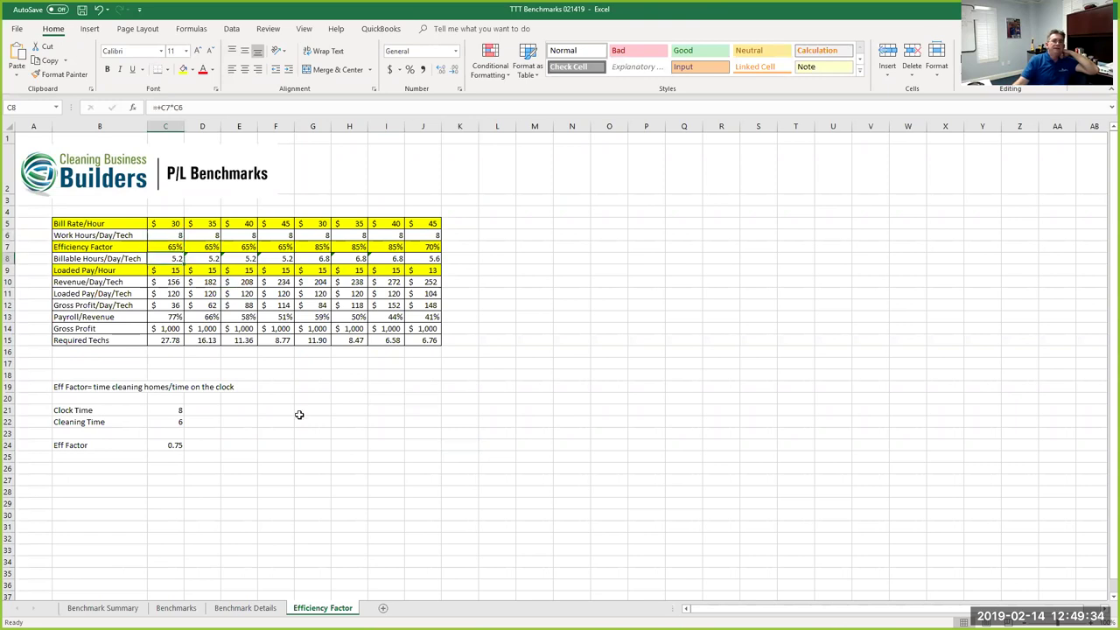
pyautogui.click(317, 254)
pyautogui.click(321, 247)
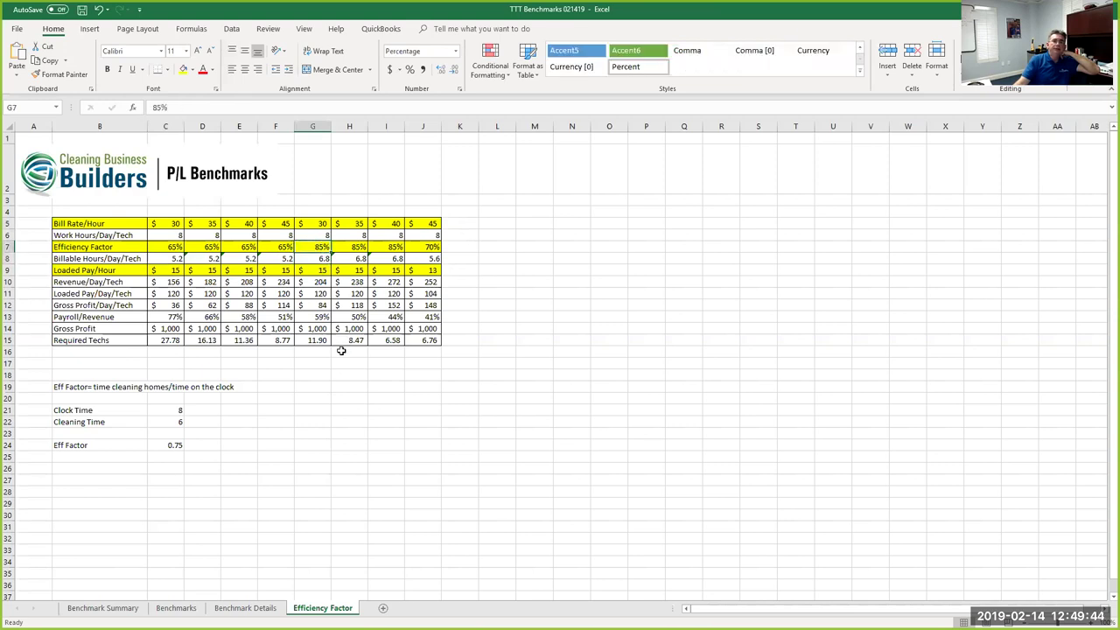
pyautogui.click(313, 259)
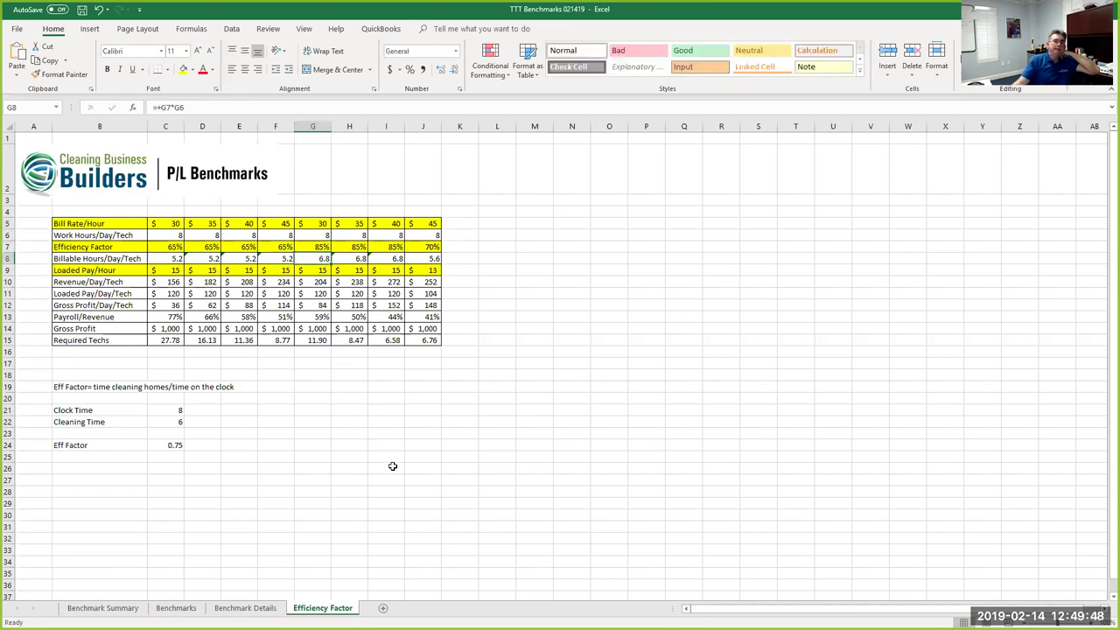
pyautogui.moveTo(177, 271); pyautogui.dragTo(266, 270)
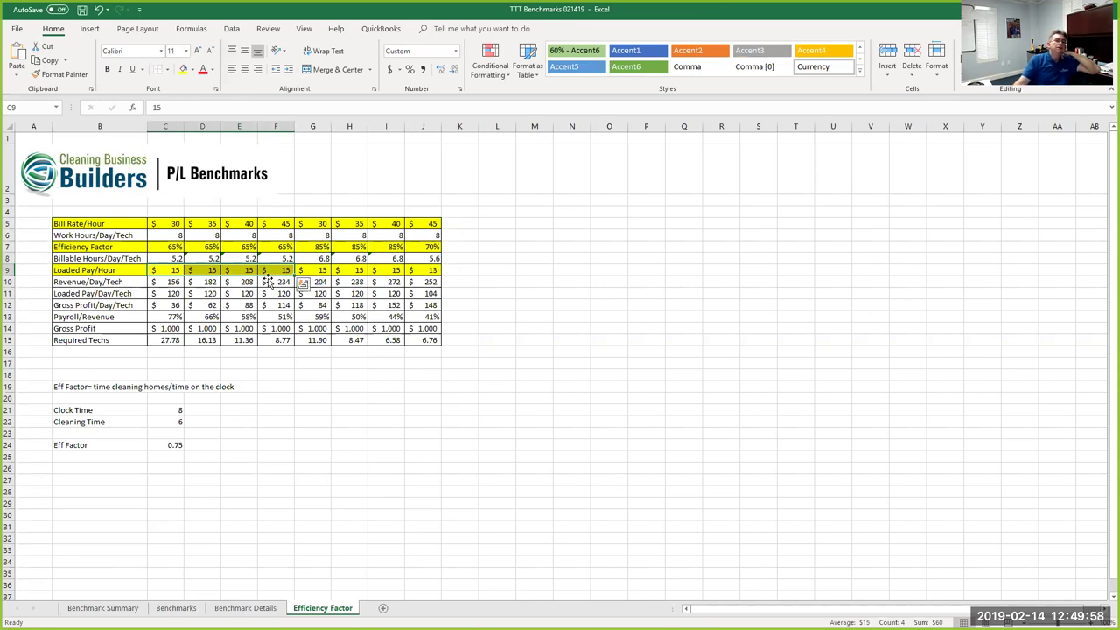
pyautogui.click(175, 226)
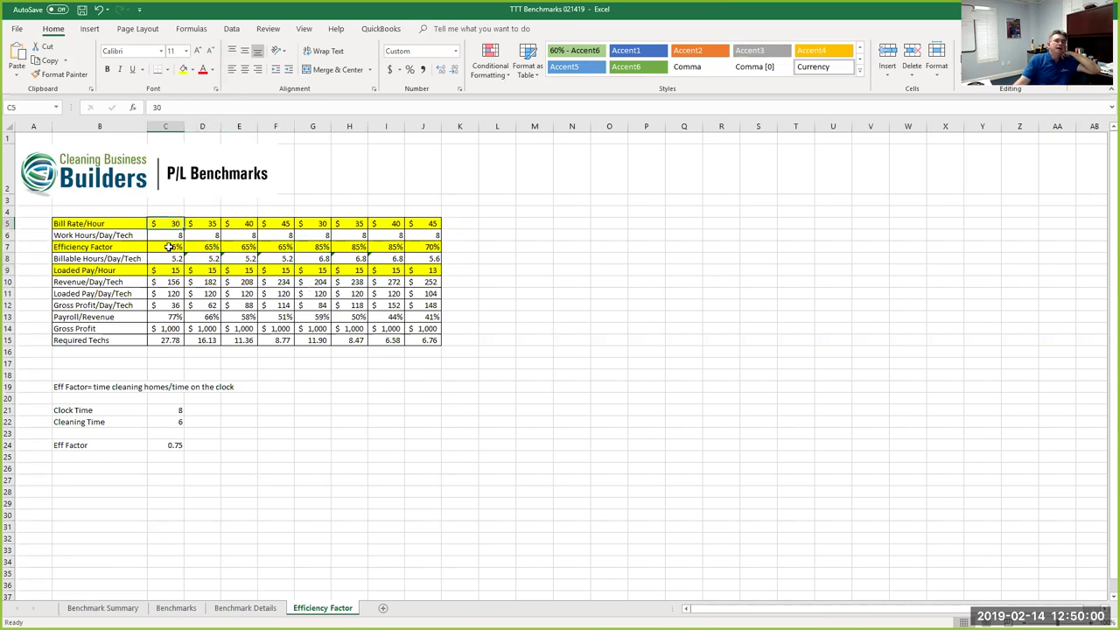
pyautogui.click(179, 246)
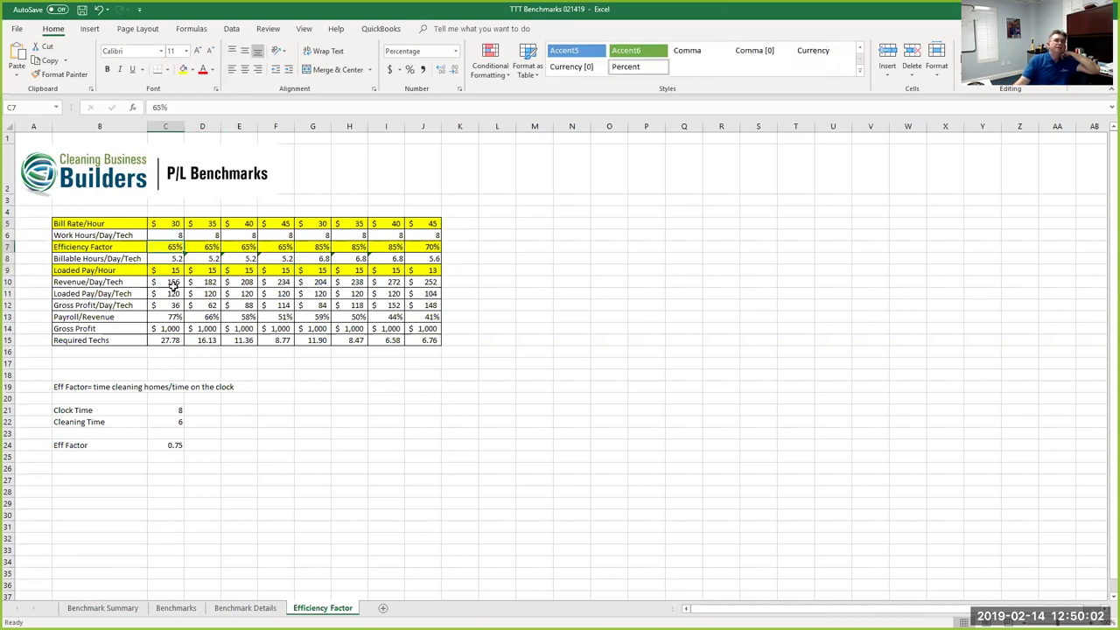
pyautogui.click(170, 283)
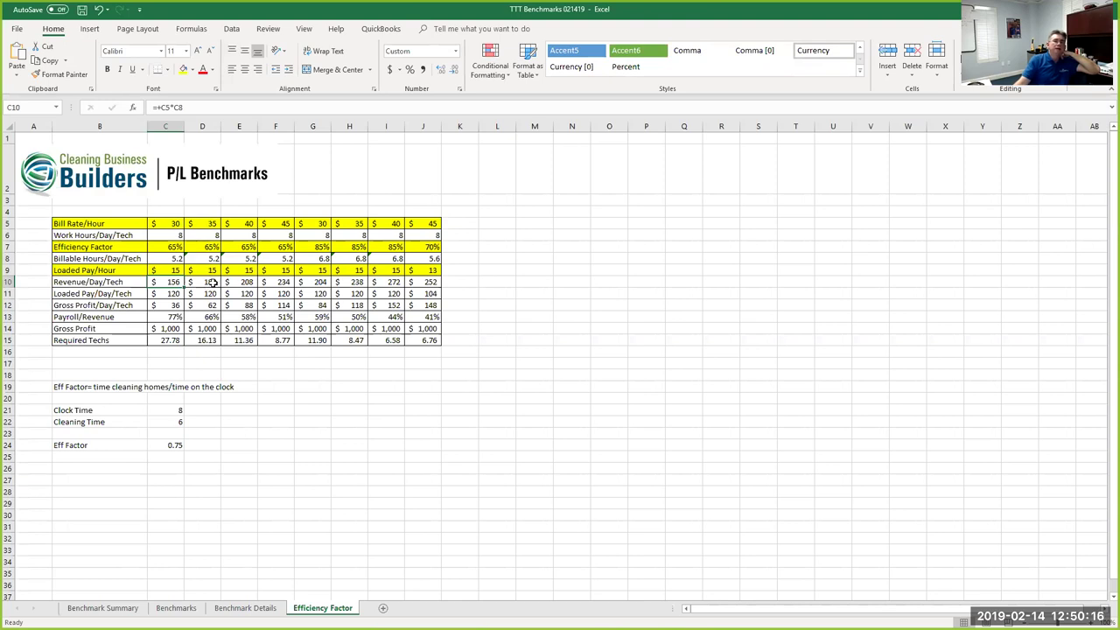
pyautogui.click(210, 282)
pyautogui.click(241, 282)
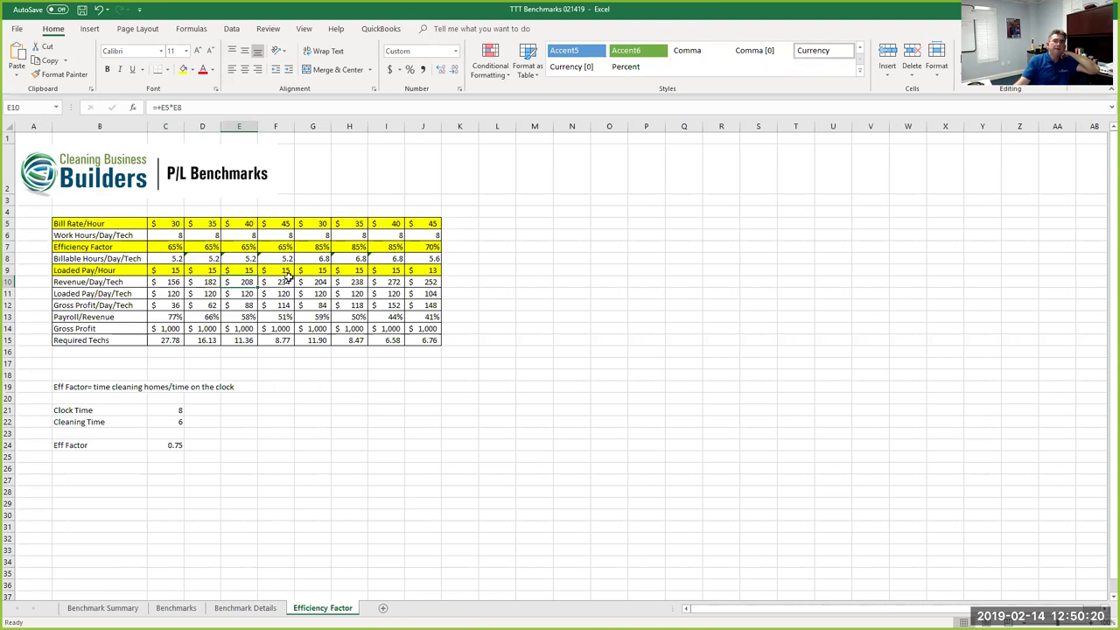
pyautogui.click(278, 282)
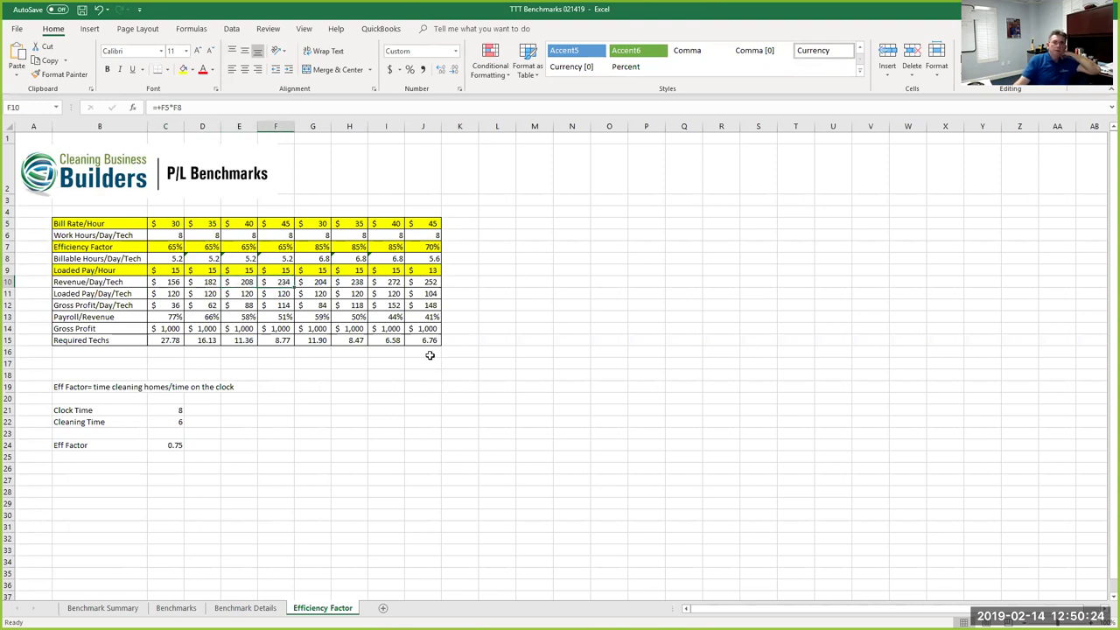
pyautogui.moveTo(320, 282); pyautogui.dragTo(434, 283)
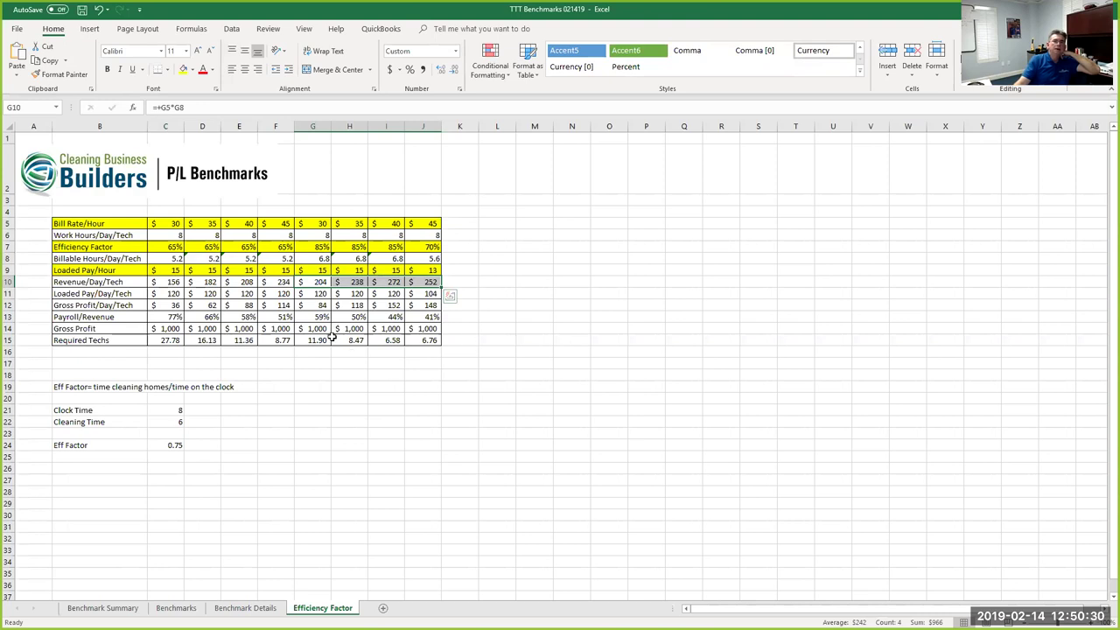
pyautogui.click(241, 283)
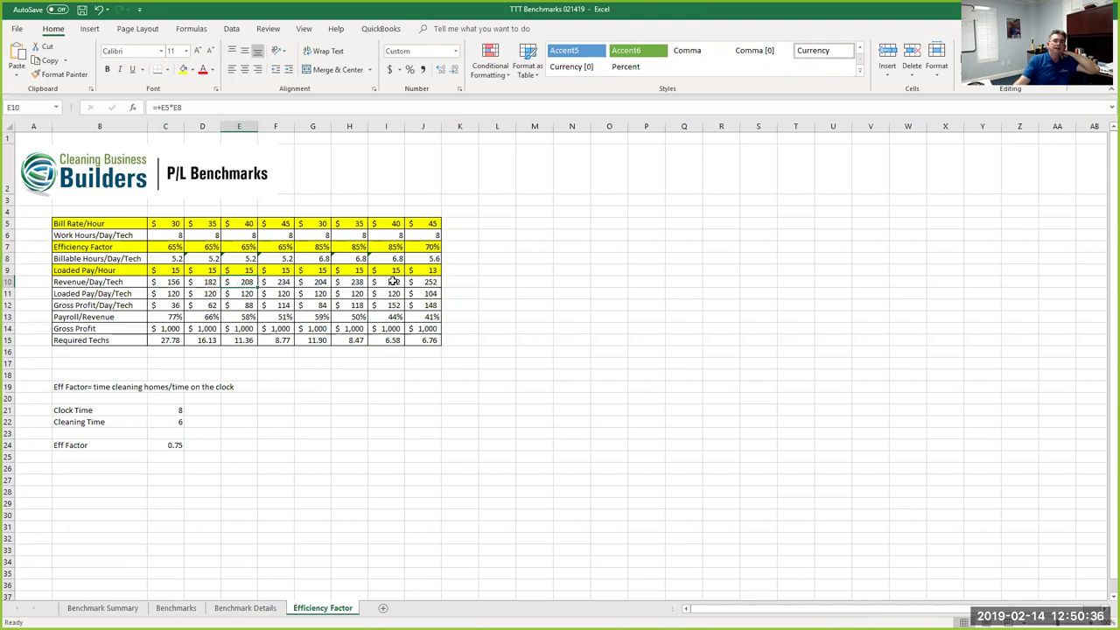
pyautogui.click(392, 281)
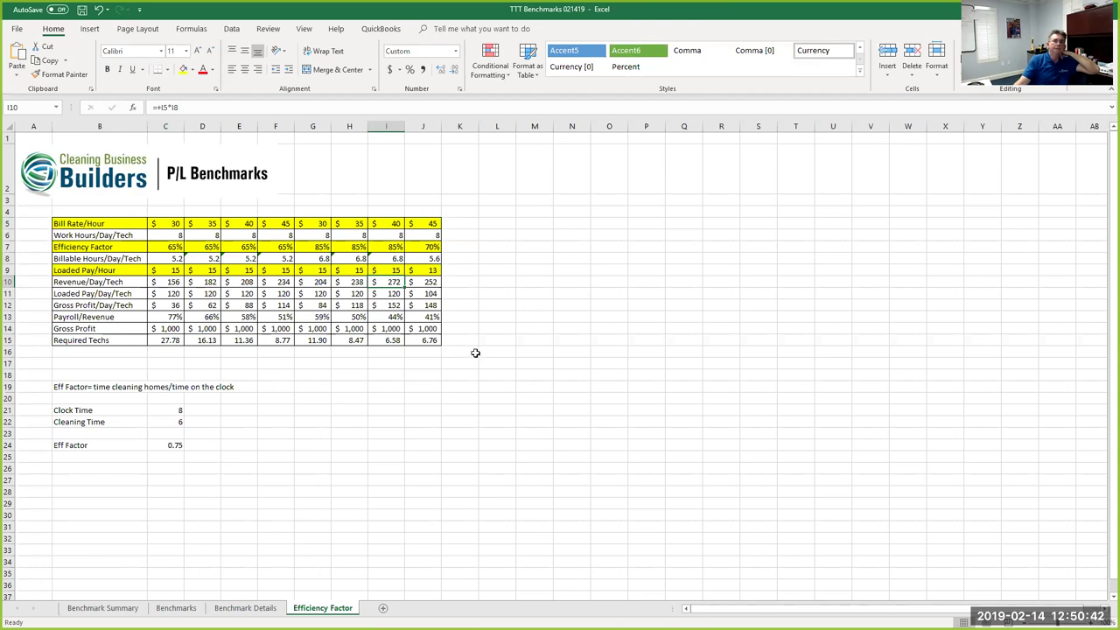
pyautogui.click(424, 259)
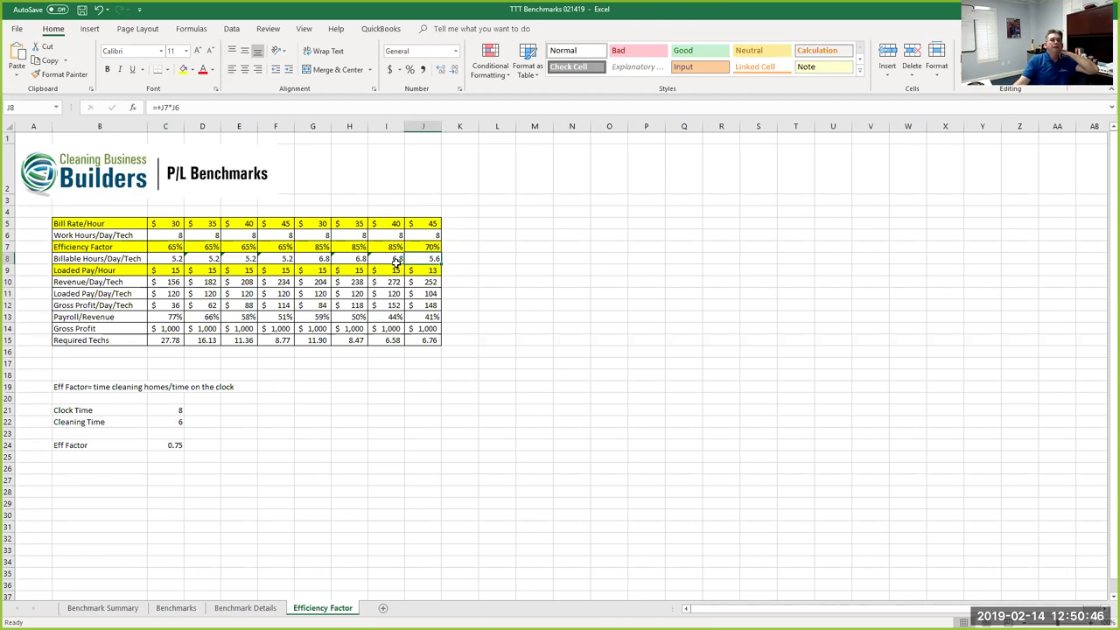
# Copy the billable-hours formula from I8 into J8 and change J7's efficiency factor to 85%
pyautogui.click(396, 259)
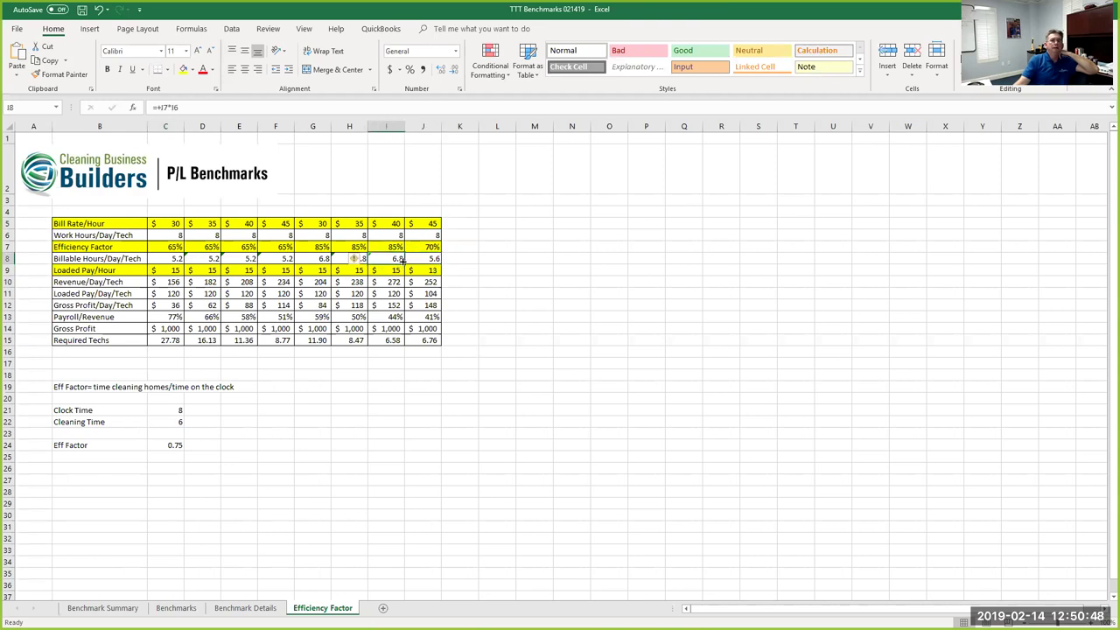
pyautogui.moveTo(405, 264); pyautogui.dragTo(432, 262)
pyautogui.click(572, 292)
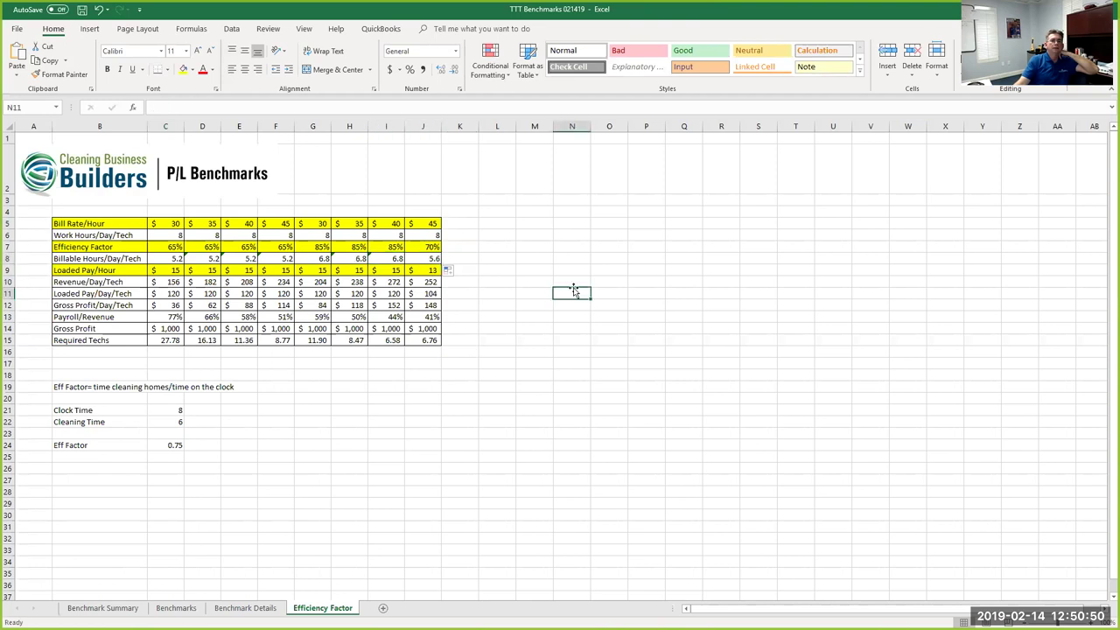
pyautogui.click(426, 249)
pyautogui.write('85')
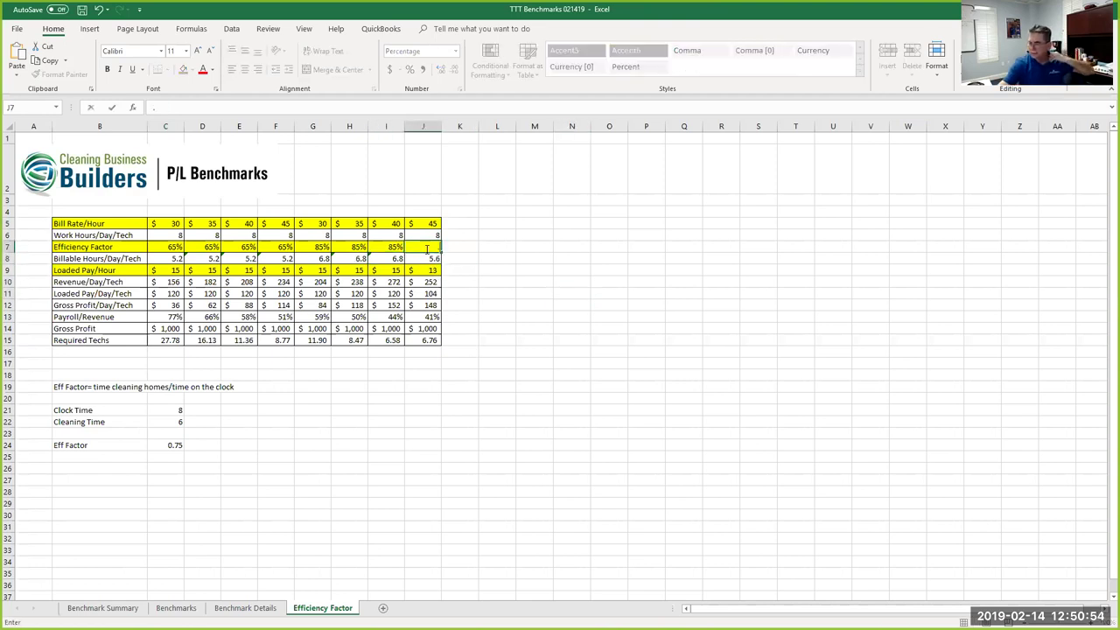
pyautogui.press('Return')
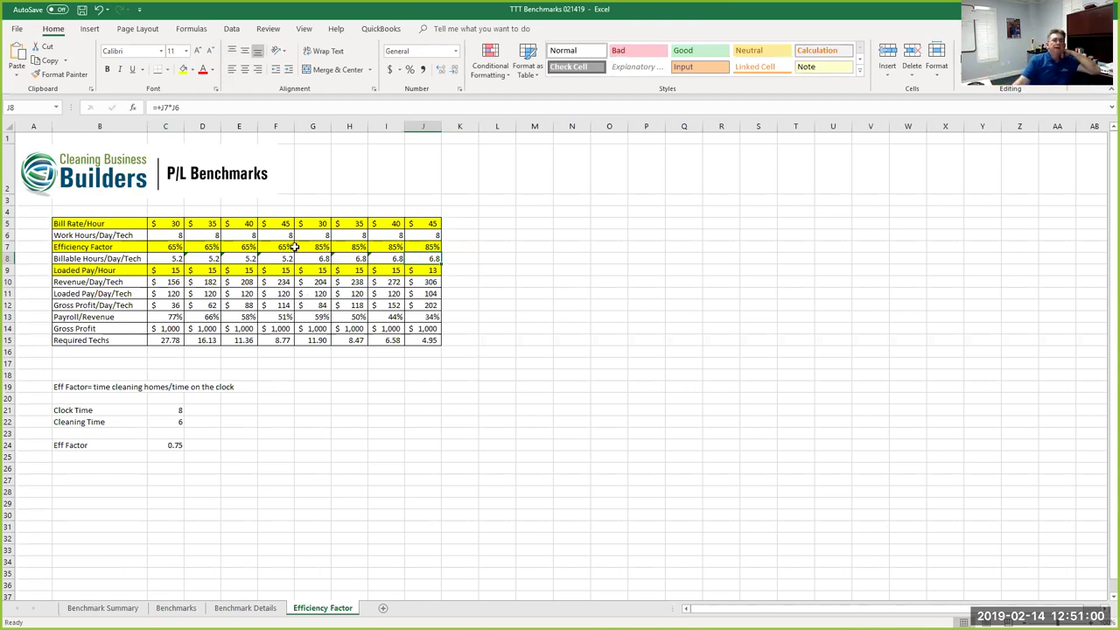
# Review the revenue formulas in F10 and J10 and the loaded pay per day formula in C11
pyautogui.click(286, 287)
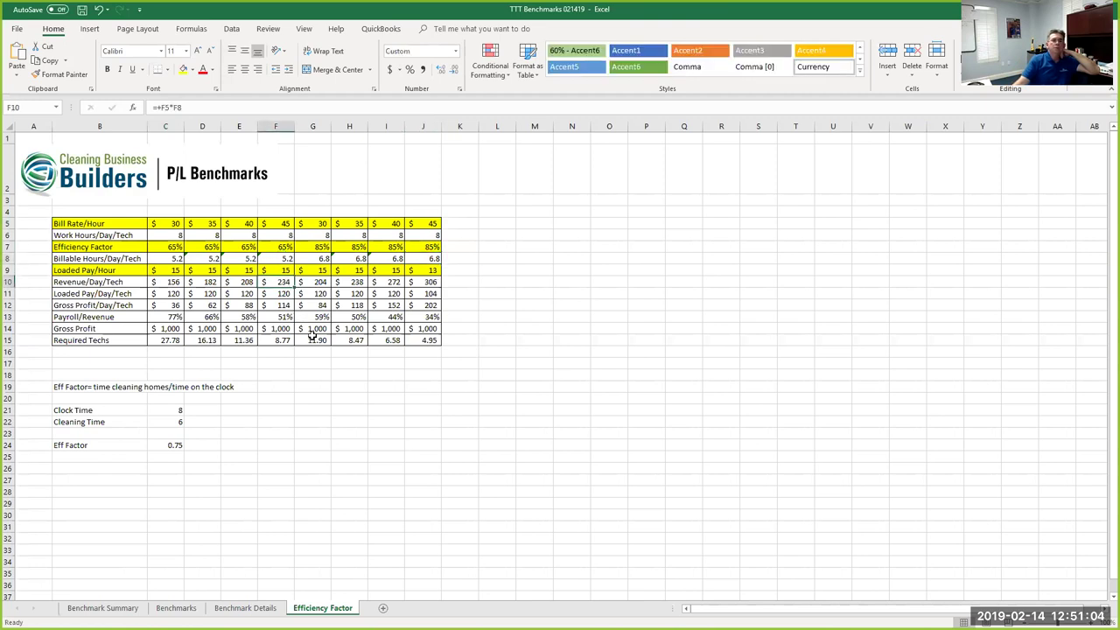
pyautogui.click(419, 285)
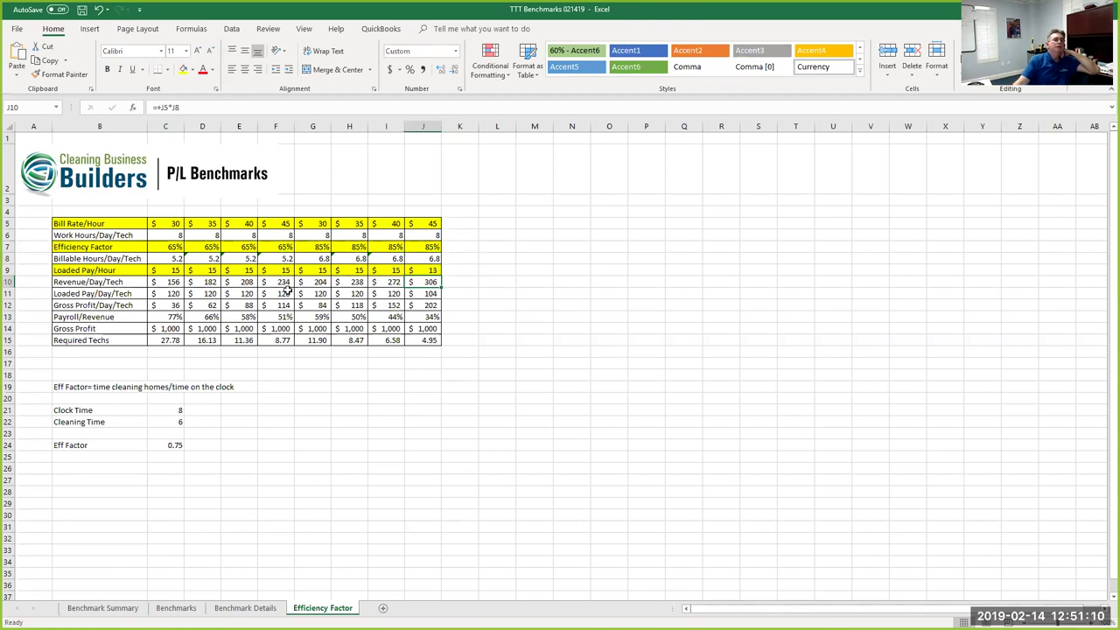
pyautogui.click(162, 294)
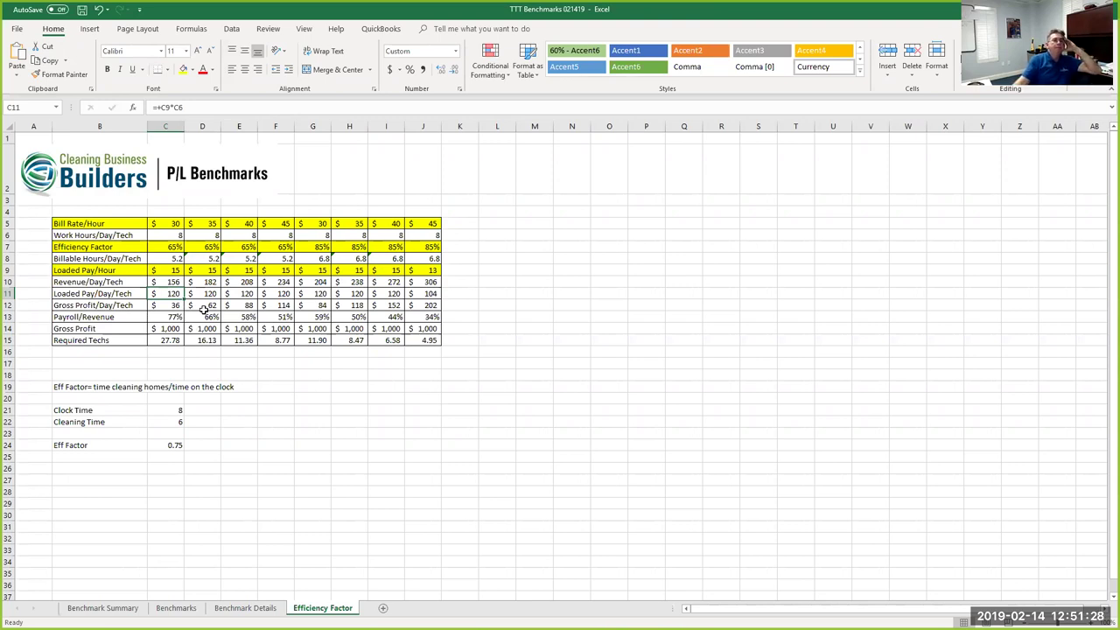
pyautogui.click(161, 305)
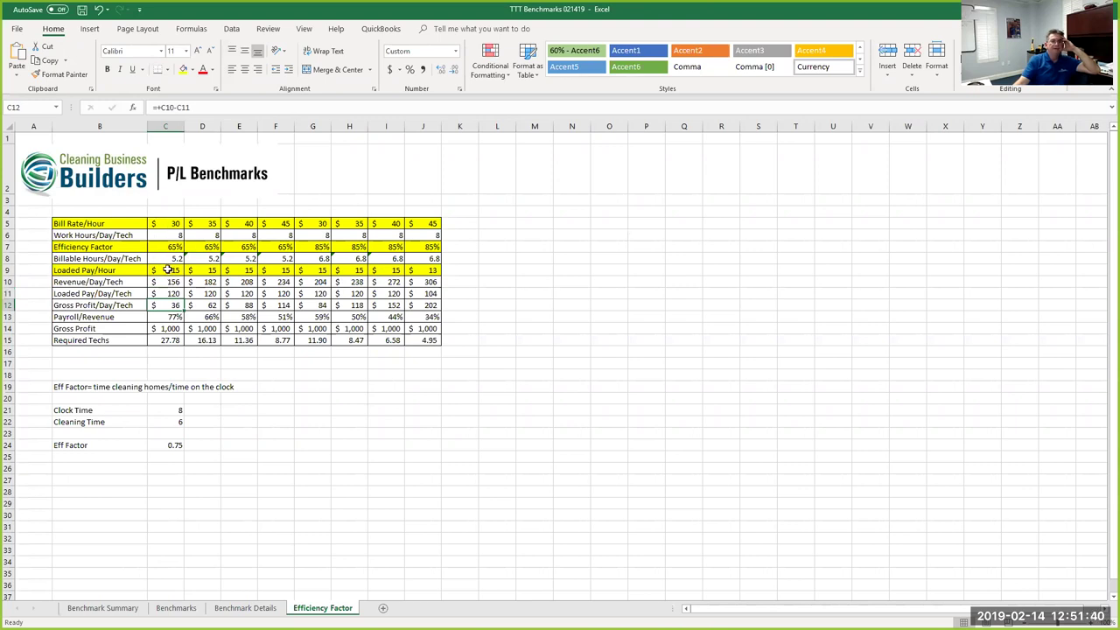
pyautogui.click(169, 316)
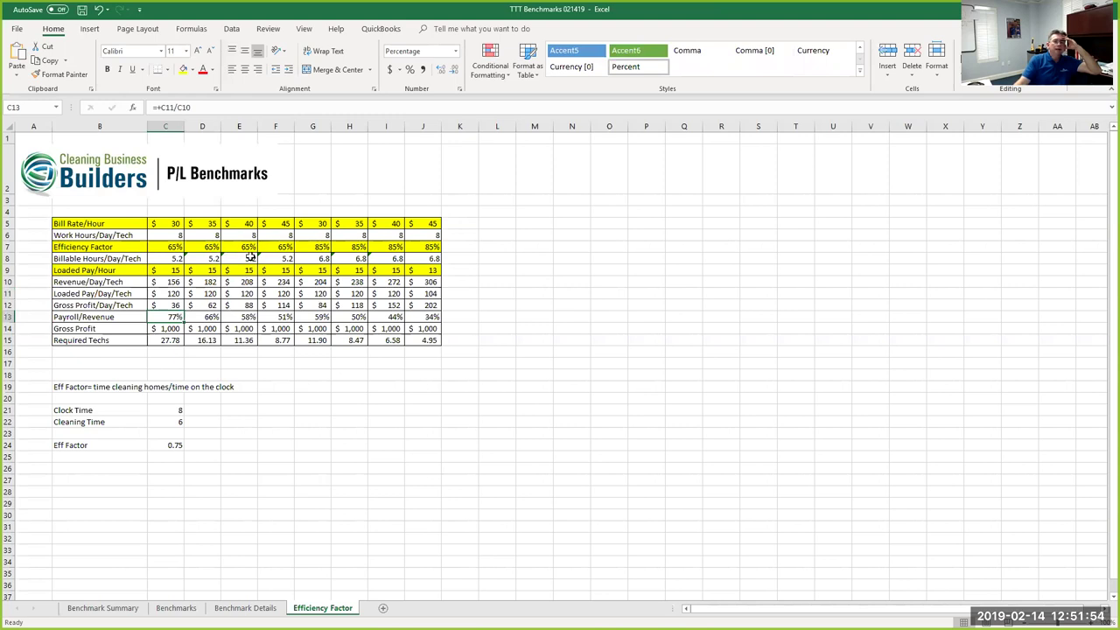
pyautogui.click(200, 321)
pyautogui.click(241, 320)
pyautogui.click(277, 317)
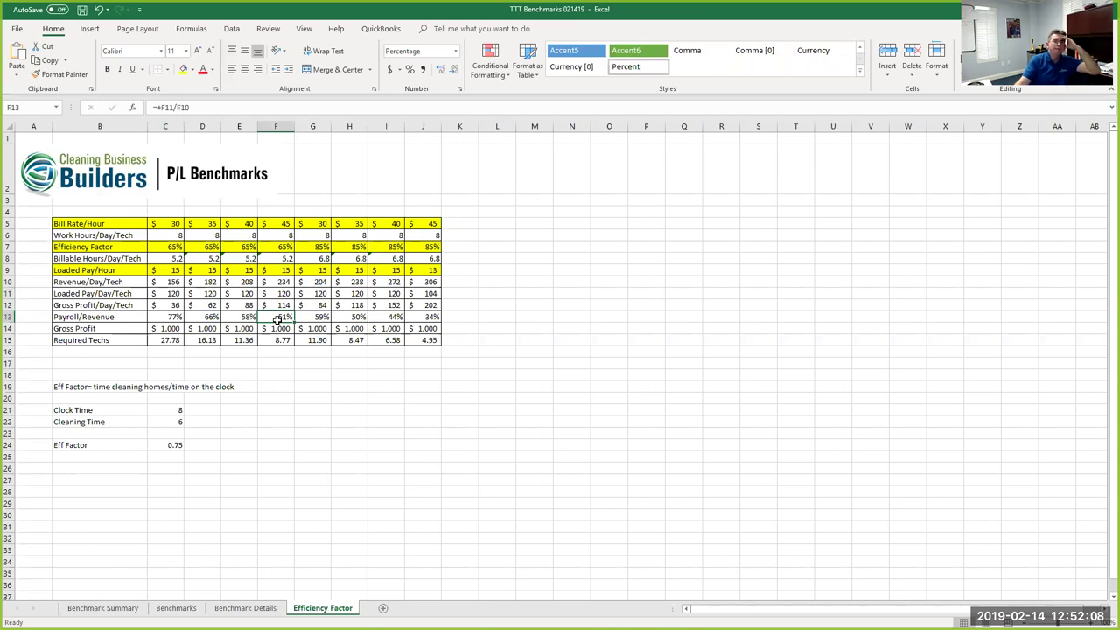
pyautogui.click(270, 247)
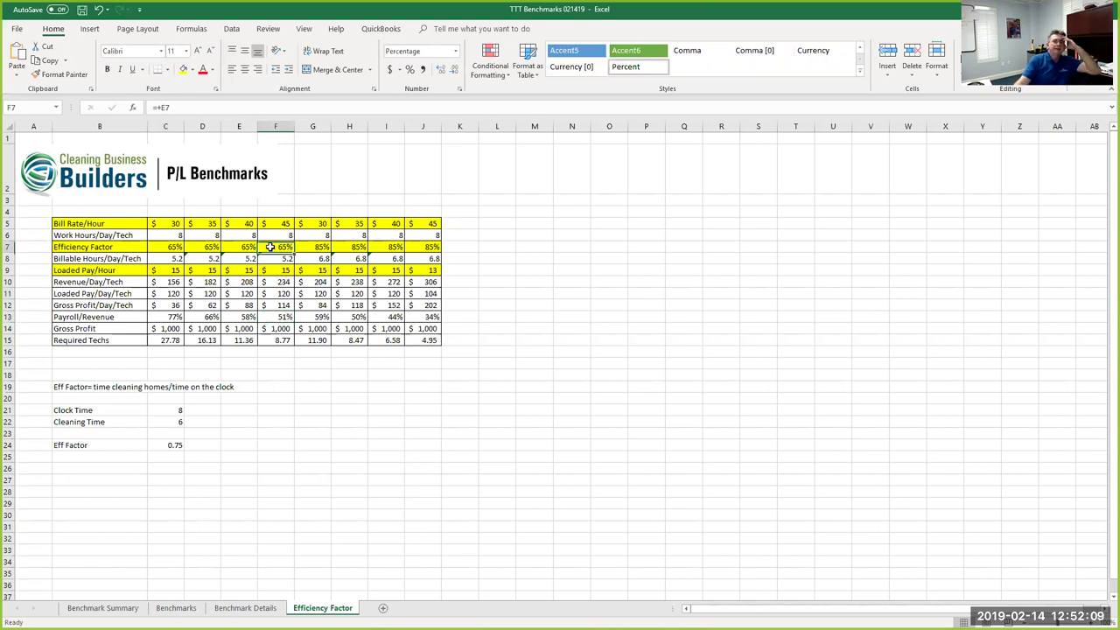
pyautogui.click(432, 247)
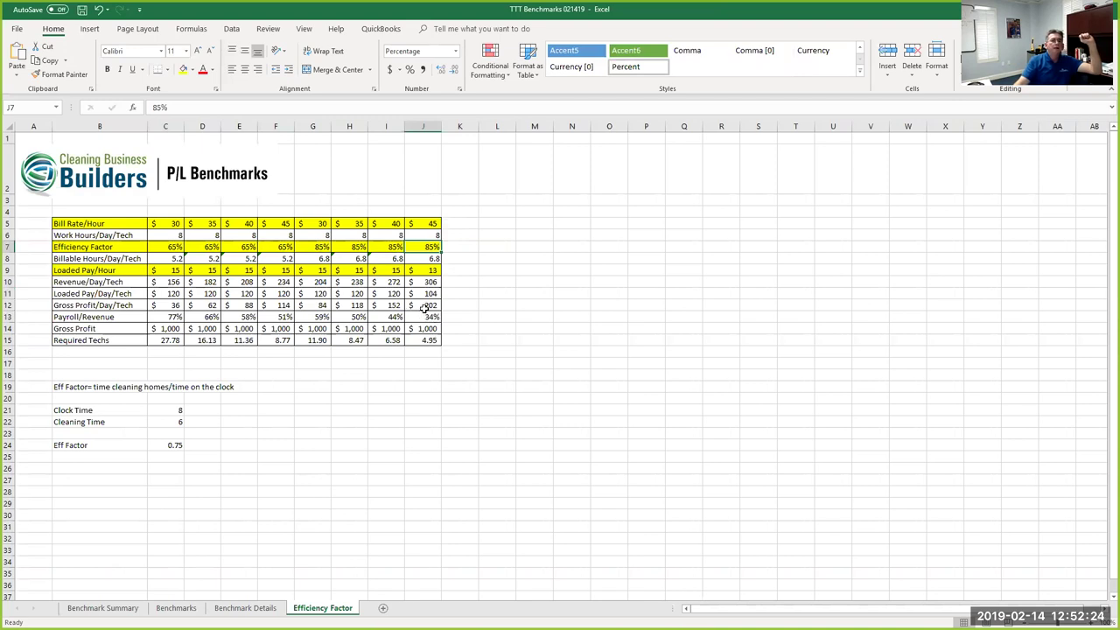
pyautogui.click(282, 305)
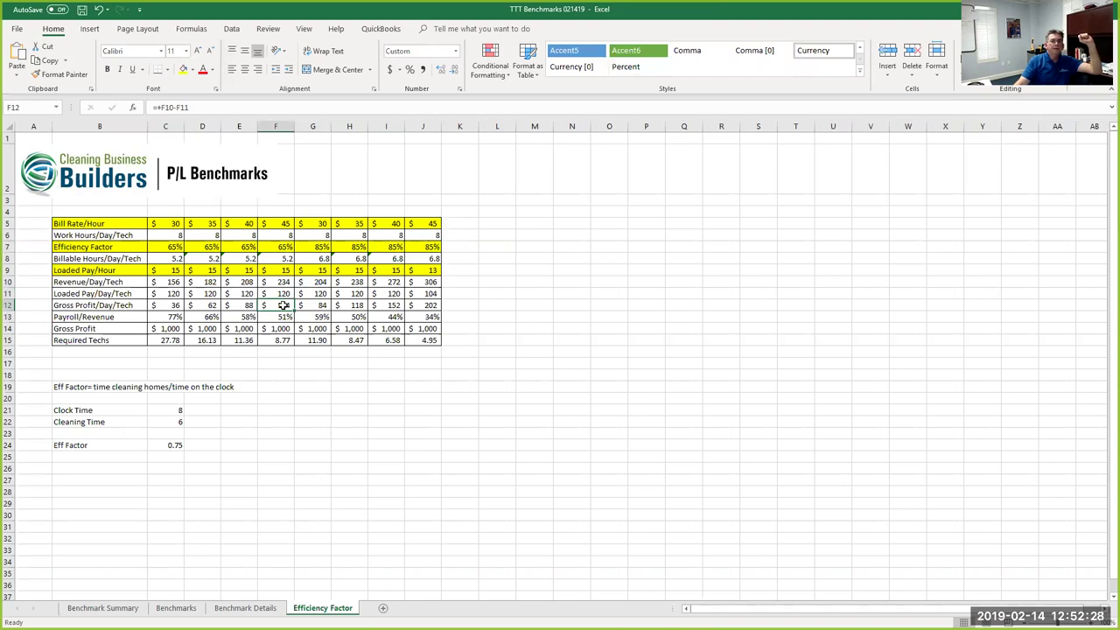
pyautogui.click(426, 307)
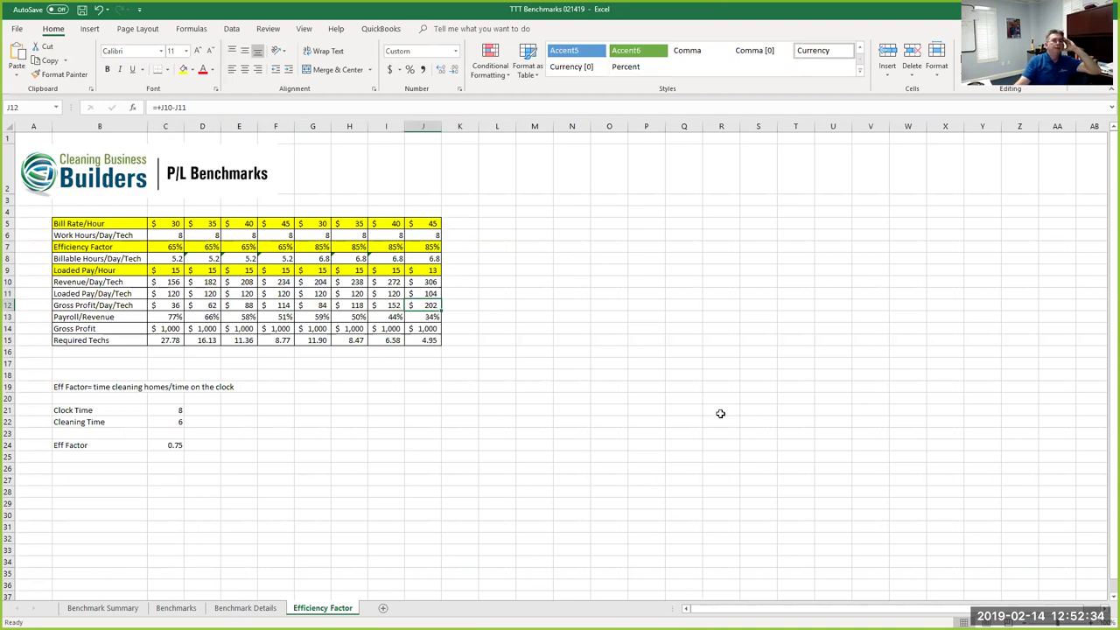
pyautogui.click(434, 319)
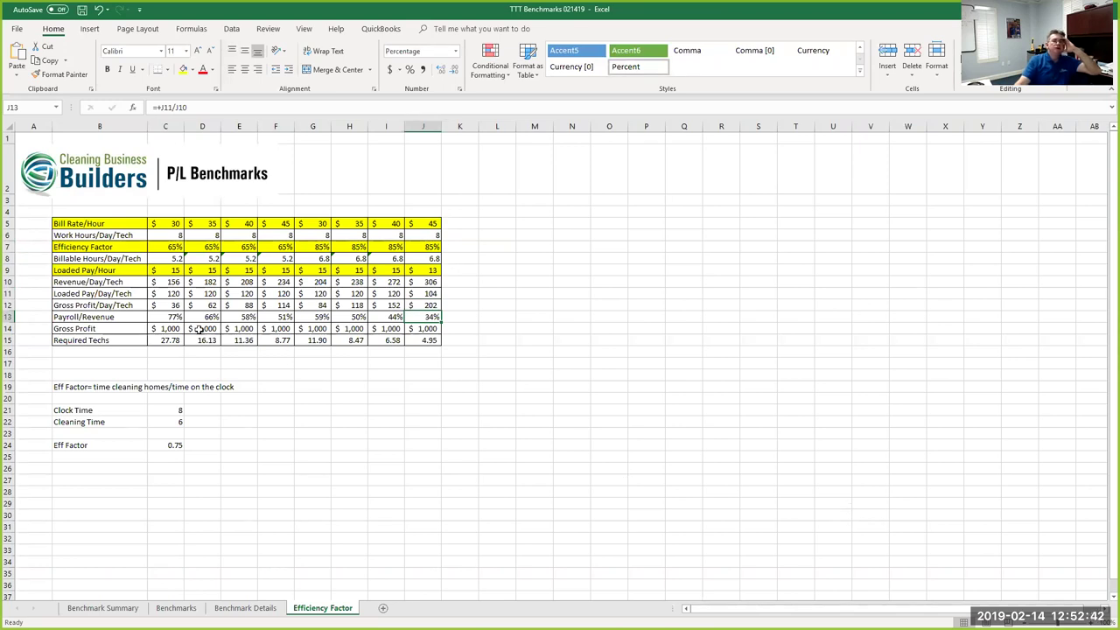
pyautogui.click(162, 331)
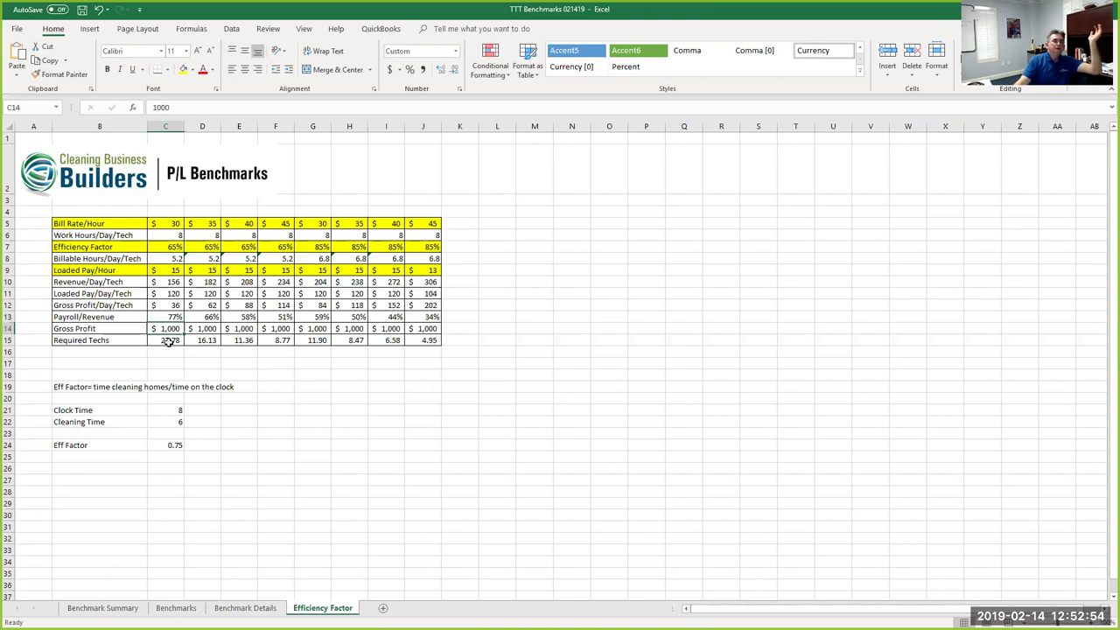
pyautogui.click(169, 342)
pyautogui.click(202, 342)
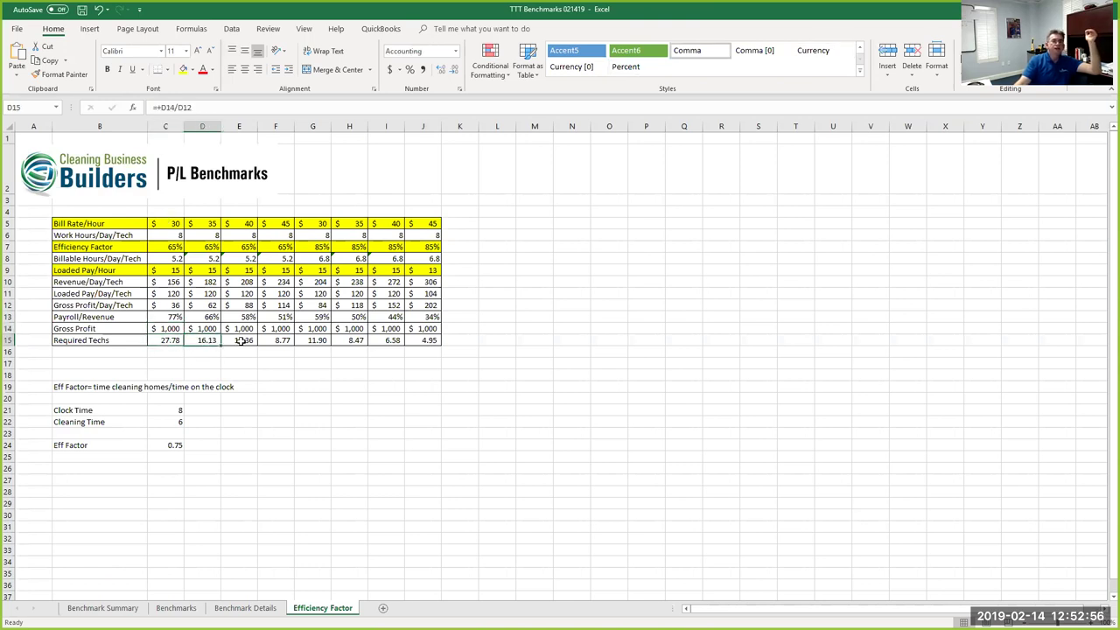
pyautogui.click(239, 341)
pyautogui.click(148, 342)
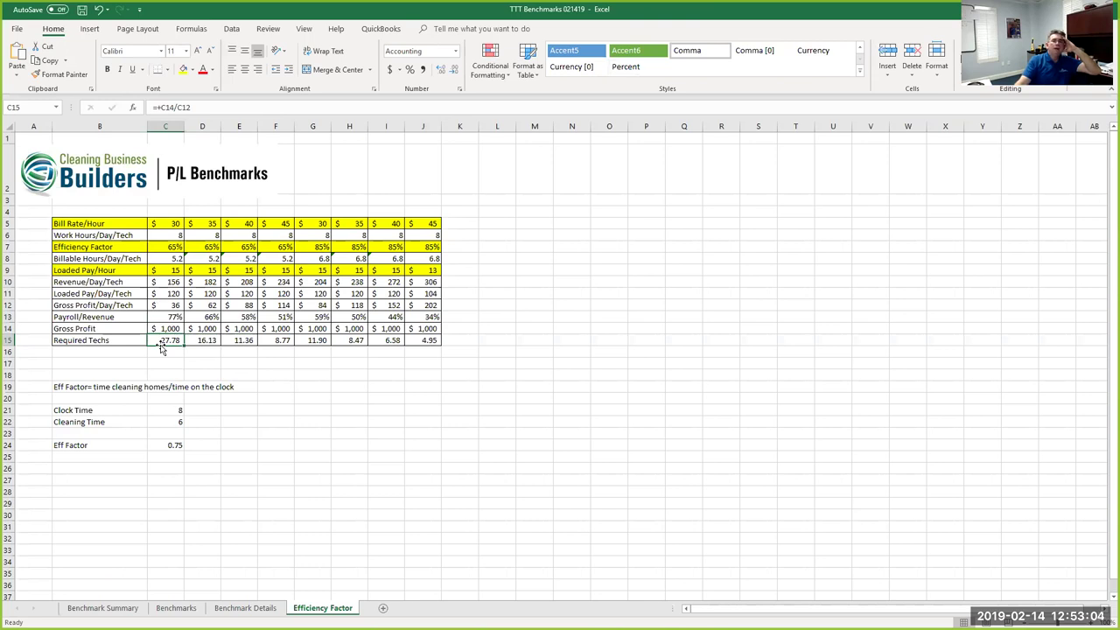
pyautogui.click(435, 248)
pyautogui.click(437, 226)
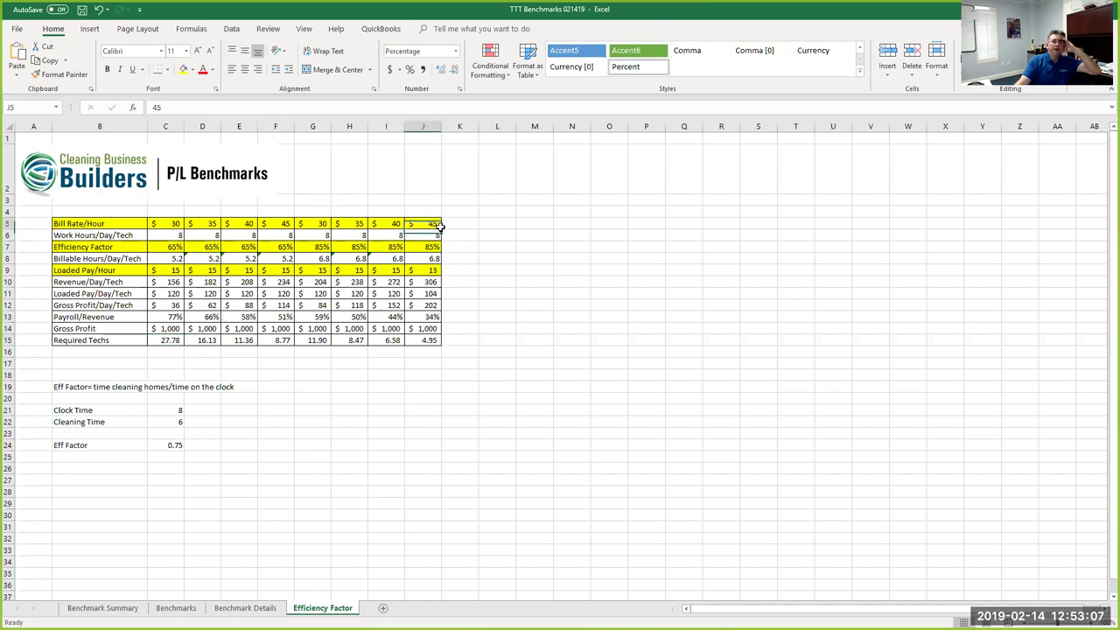
pyautogui.click(417, 342)
pyautogui.click(440, 330)
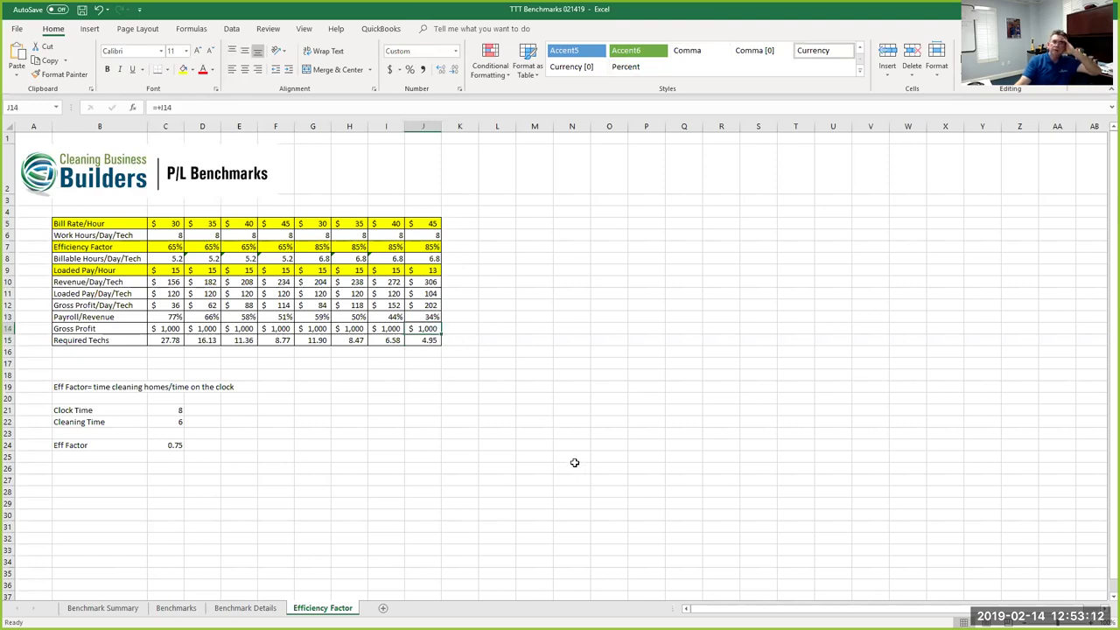
pyautogui.click(432, 341)
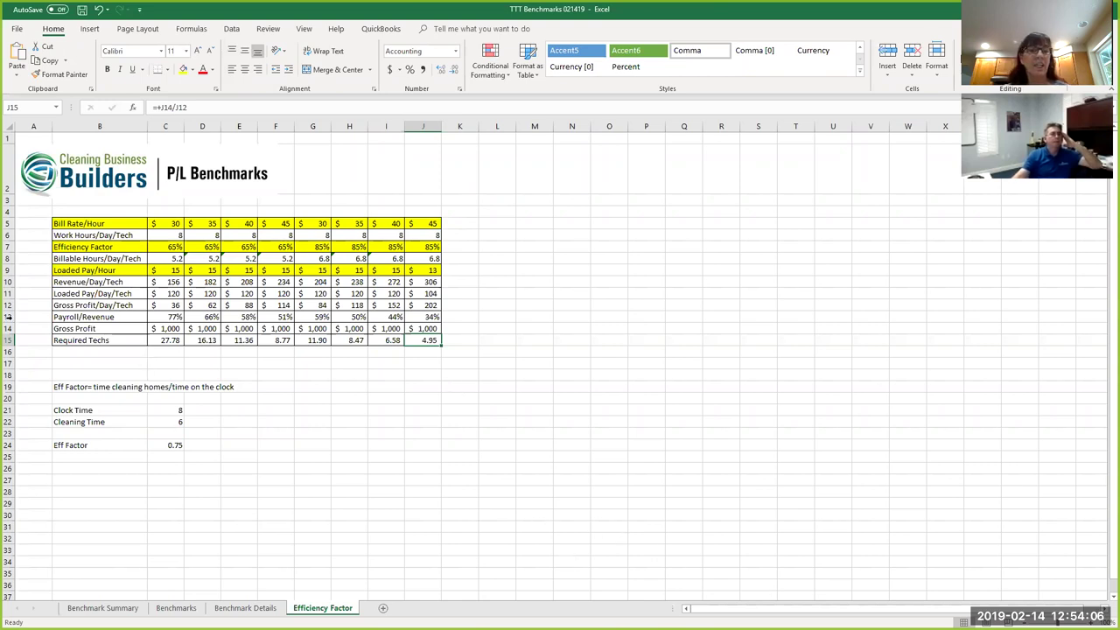
# Set J9's Loaded Pay/Hour to 15 and review the Required Techs in J15 and C15
pyautogui.click(7, 270)
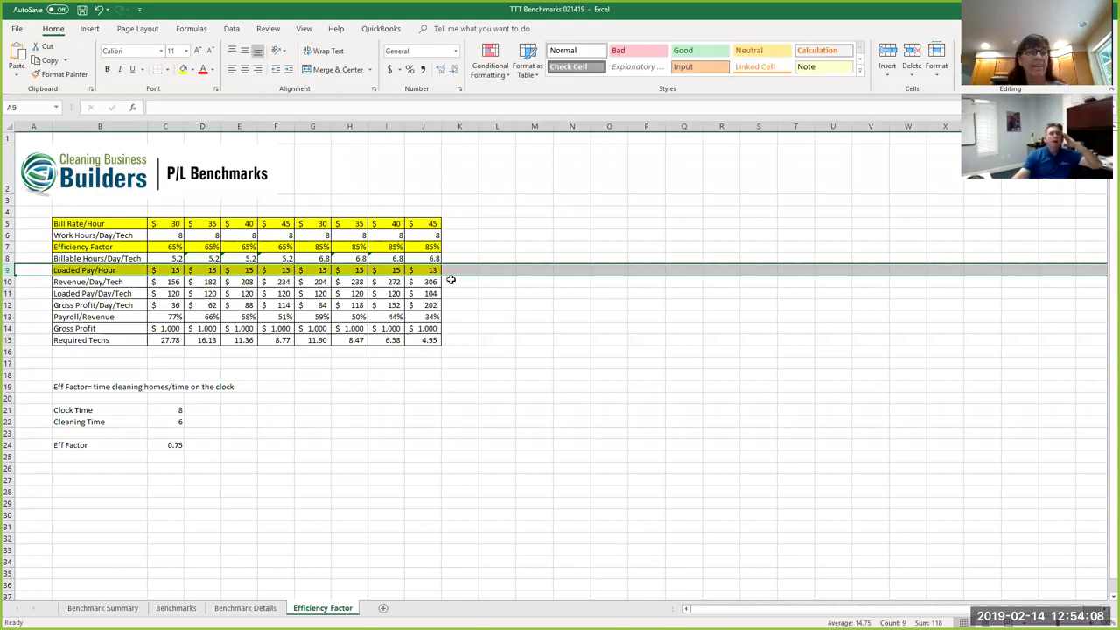
pyautogui.click(431, 272)
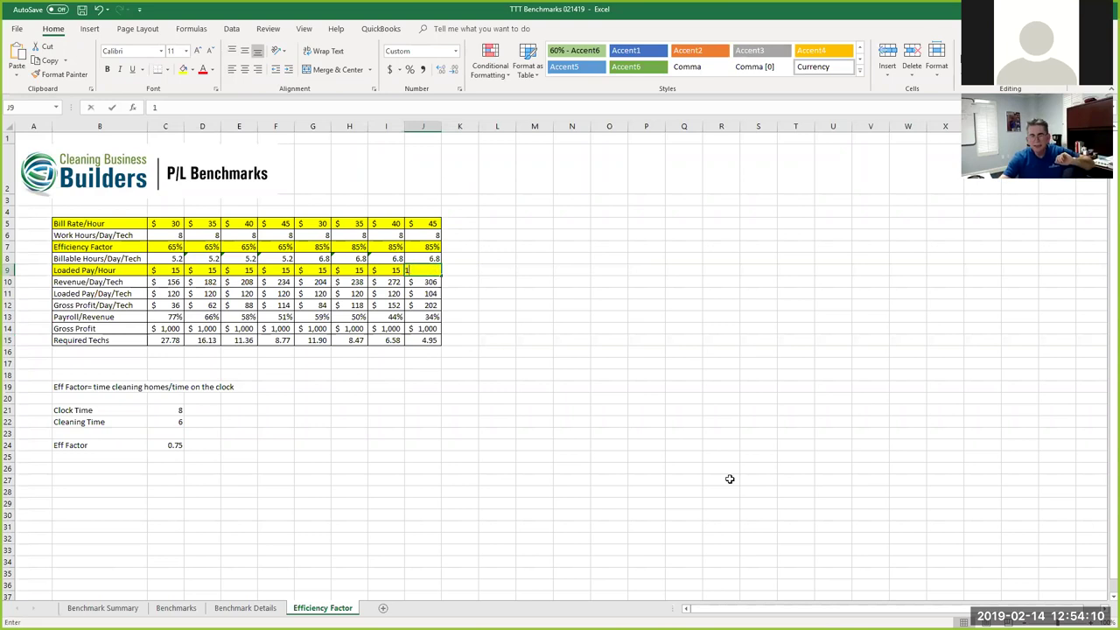
pyautogui.write('15')
pyautogui.press('Return')
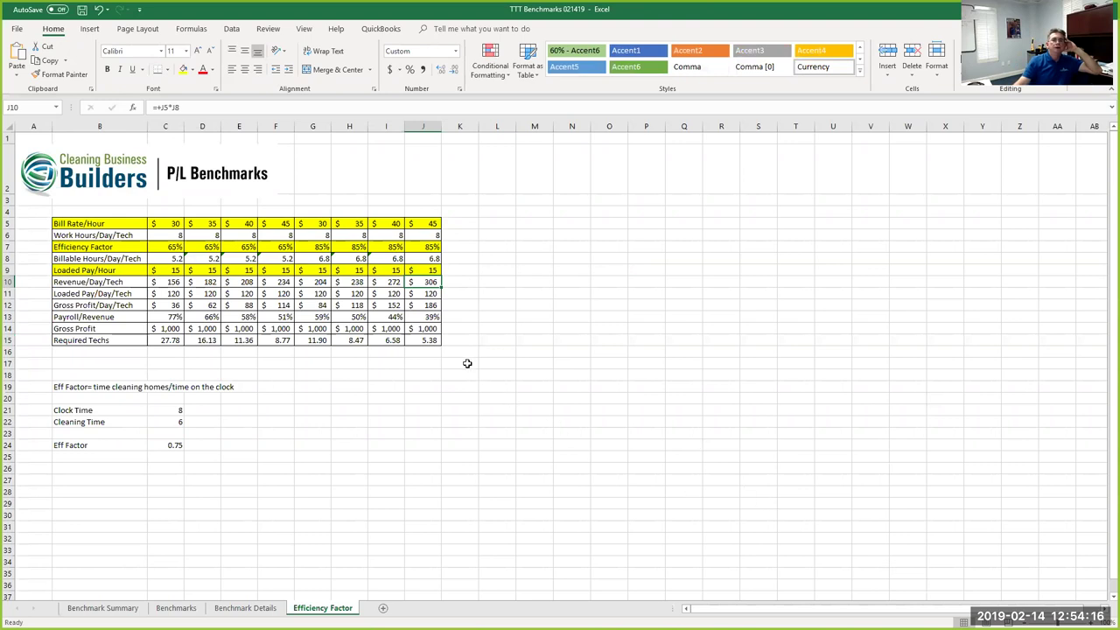
pyautogui.click(424, 339)
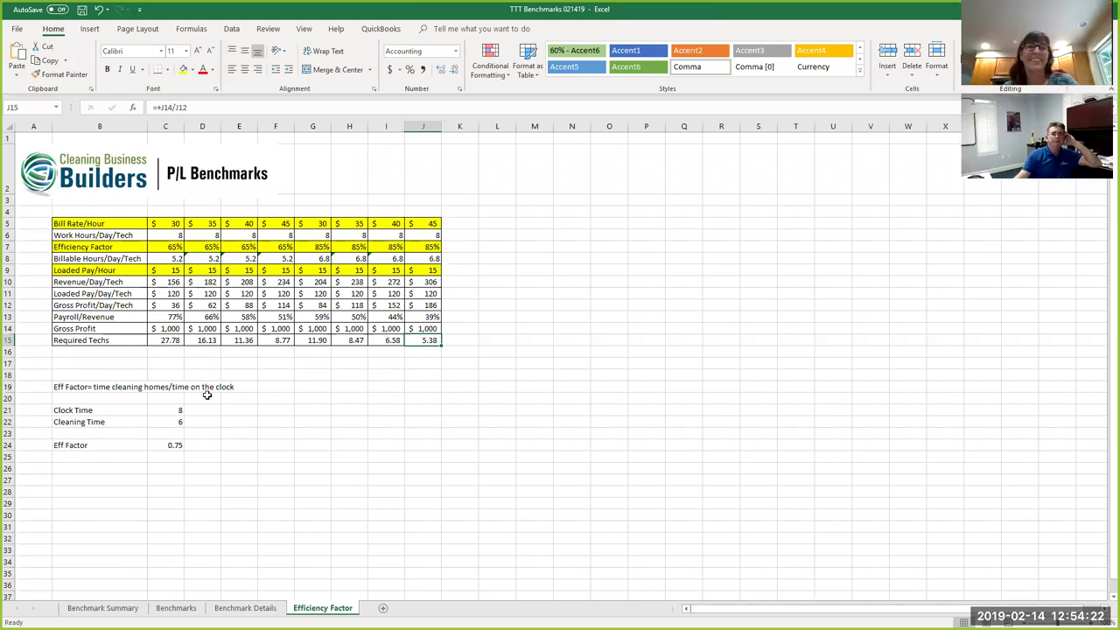
pyautogui.click(172, 340)
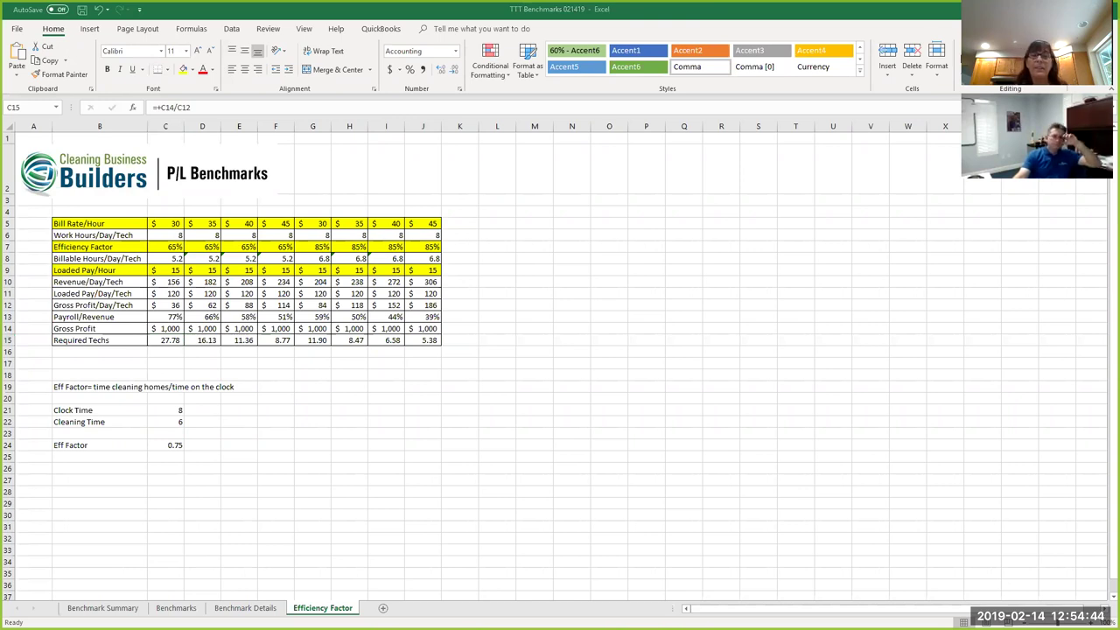
# Review the Benchmarks sheet's Payroll Expenses (40-55%) and Worker's Compensation (2-10%) benchmarks
pyautogui.click(179, 607)
pyautogui.scroll(7, 920, 388)
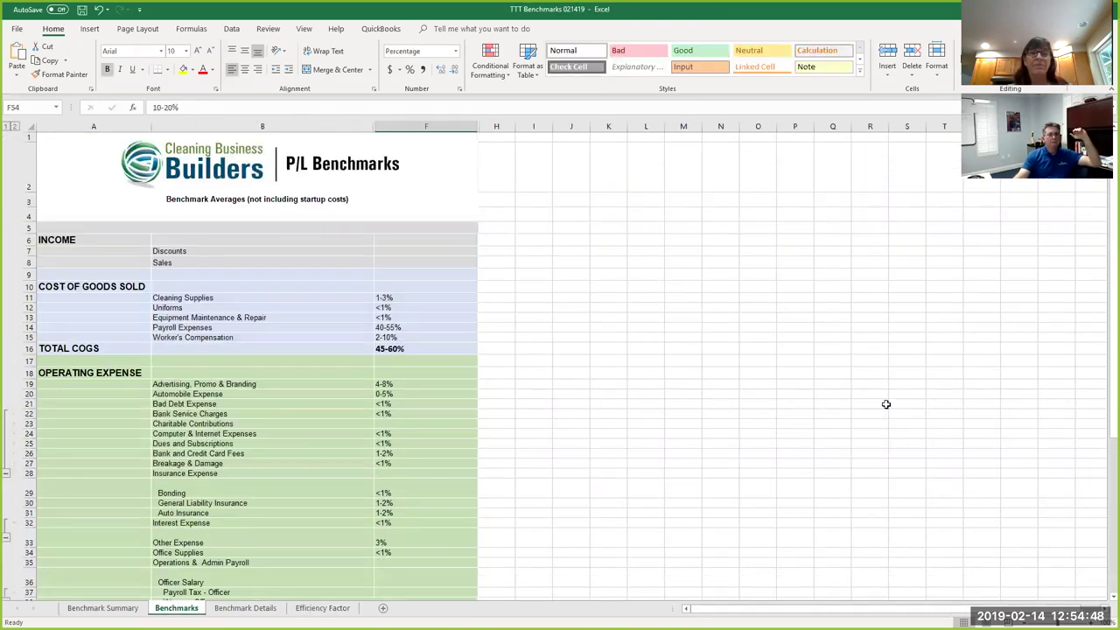
pyautogui.click(208, 329)
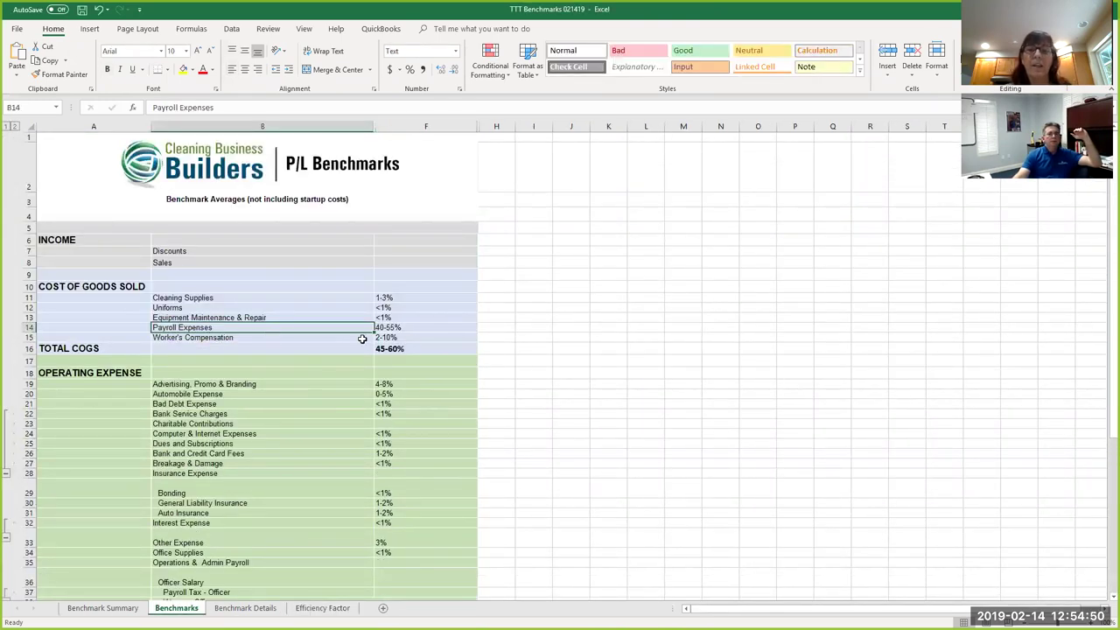
pyautogui.click(385, 328)
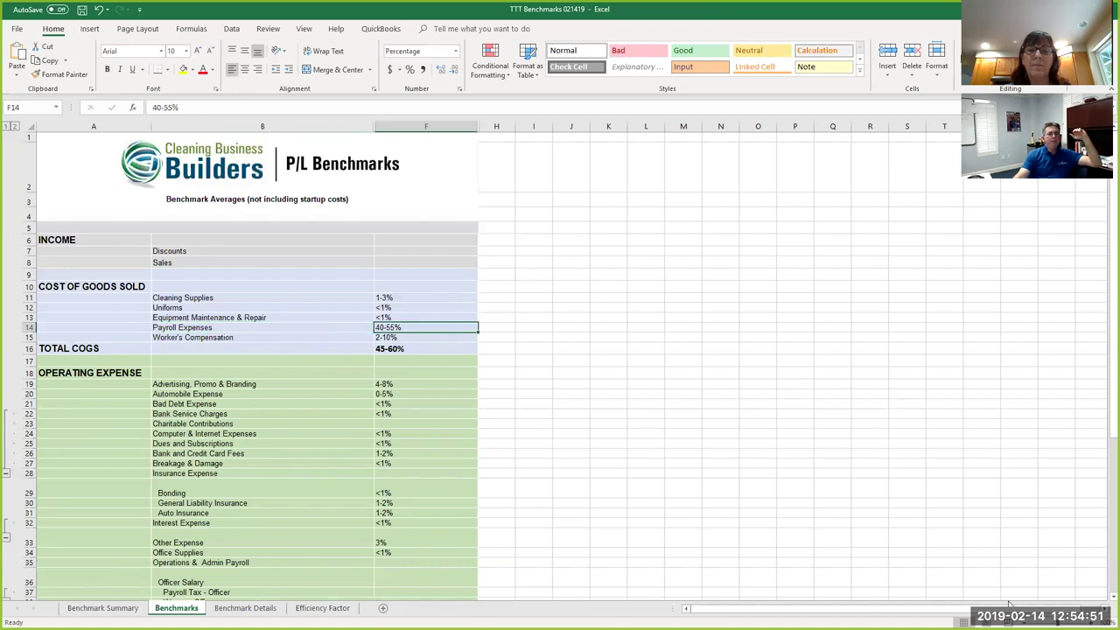
pyautogui.click(389, 340)
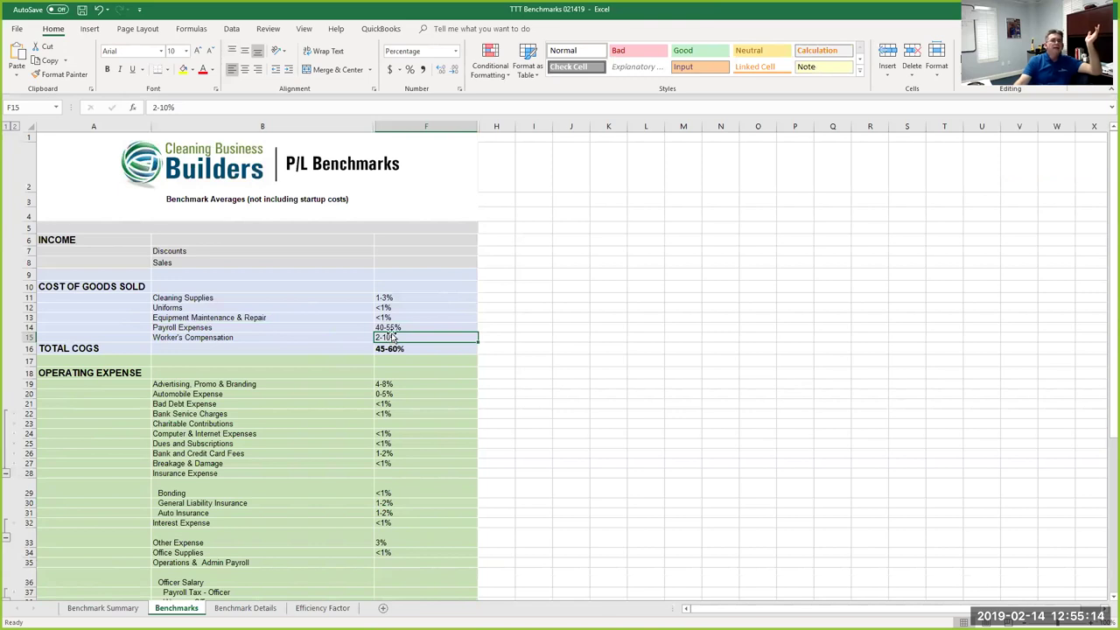
pyautogui.click(395, 327)
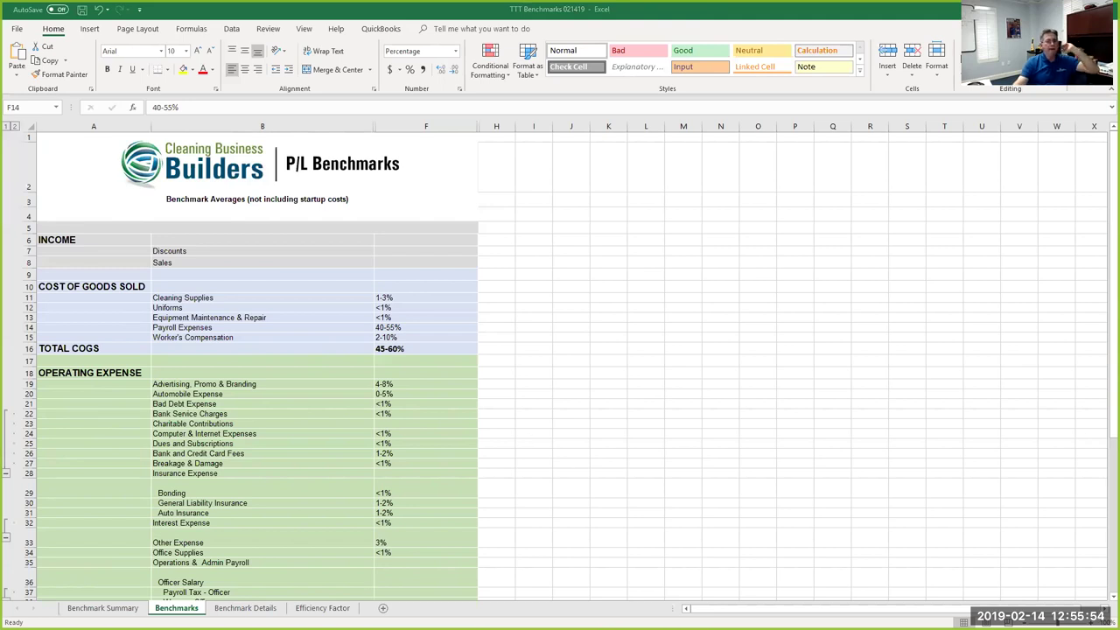
# On Benchmark Summary, enter 0.55 as Payroll/Rev in F58
pyautogui.click(124, 610)
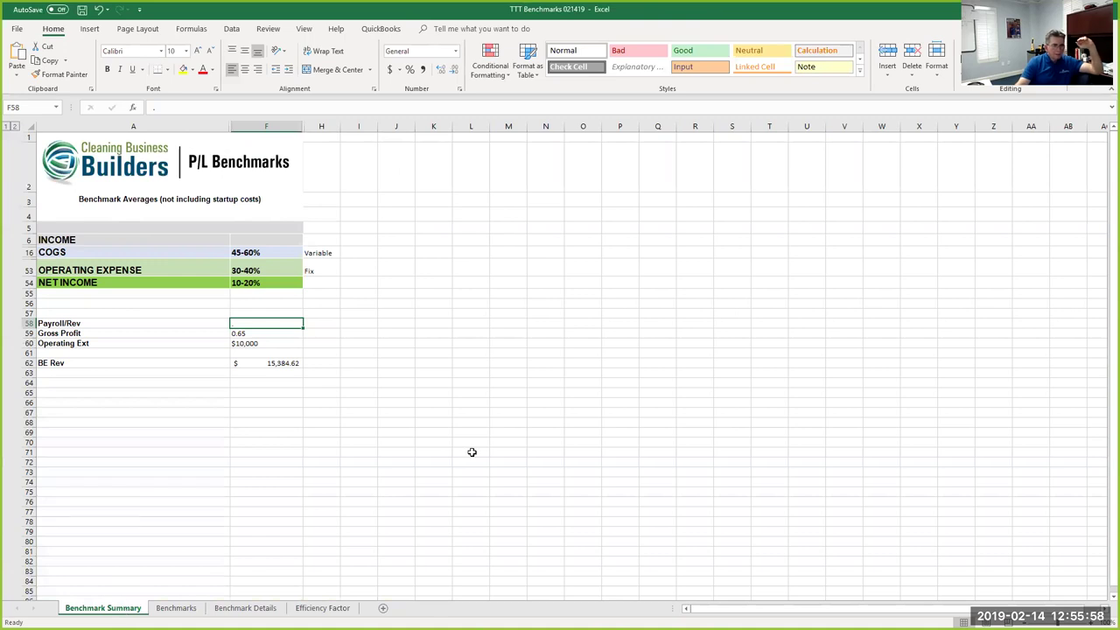
pyautogui.click(252, 336)
pyautogui.click(256, 324)
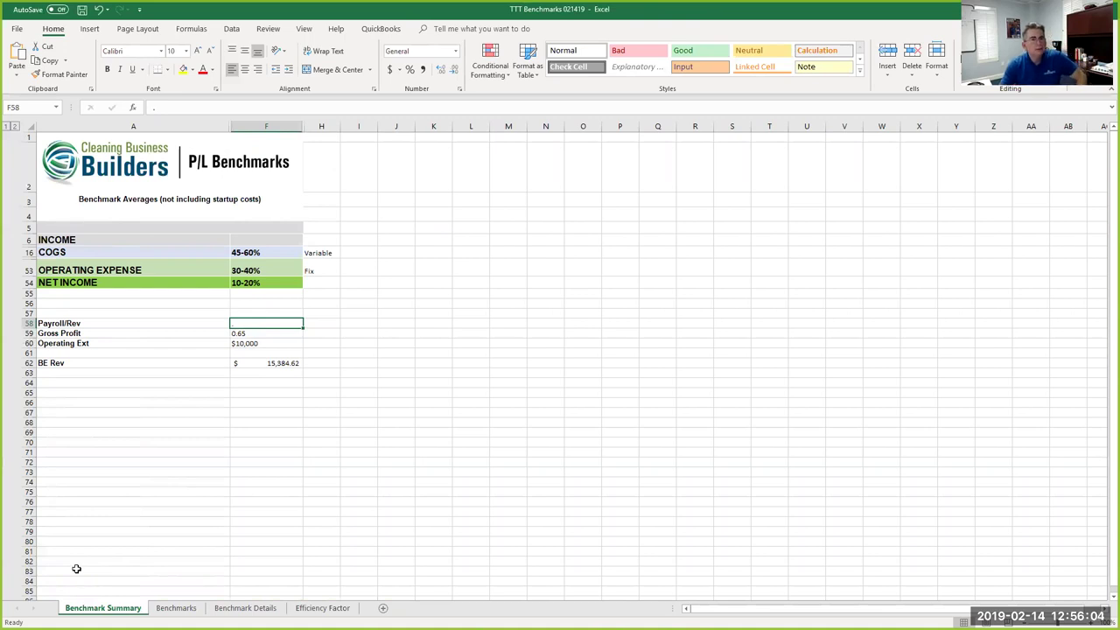
pyautogui.press('Down')
pyautogui.press('Down')
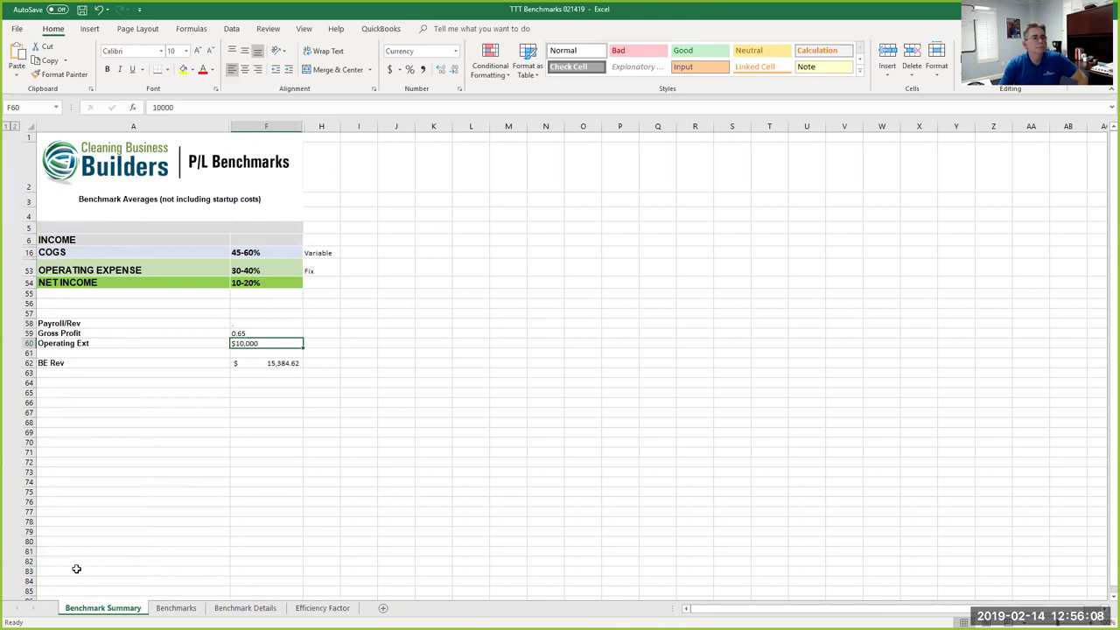
pyautogui.press('Up')
pyautogui.press('Up')
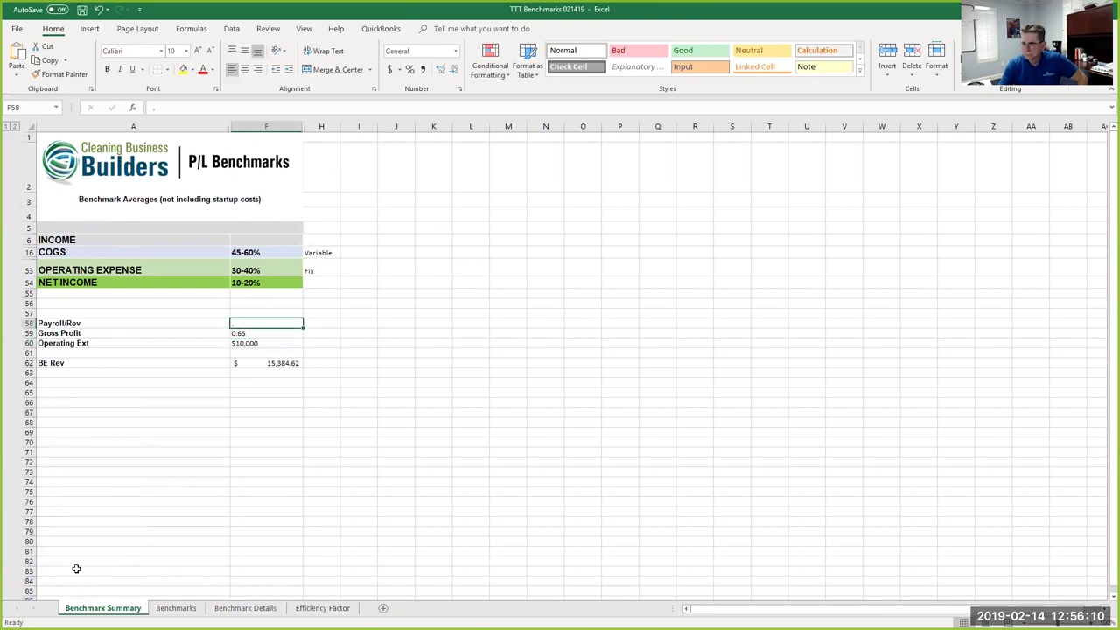
pyautogui.write('.55')
pyautogui.press('Return')
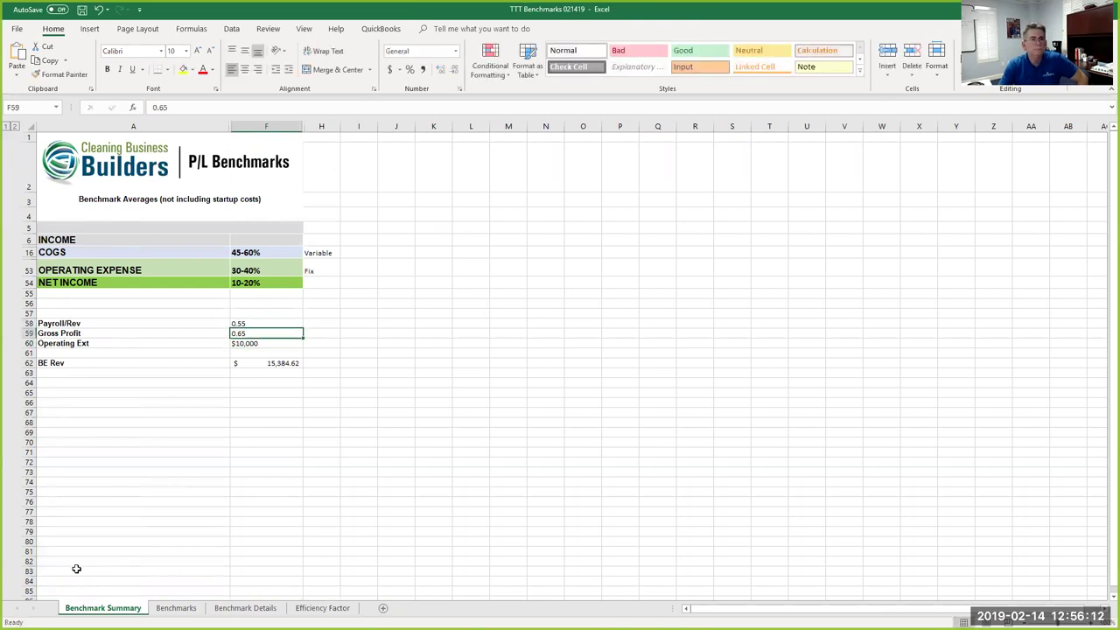
# Make Gross Profit in F59 equal 1 minus Payroll/Rev, giving 0.45
pyautogui.write('+')
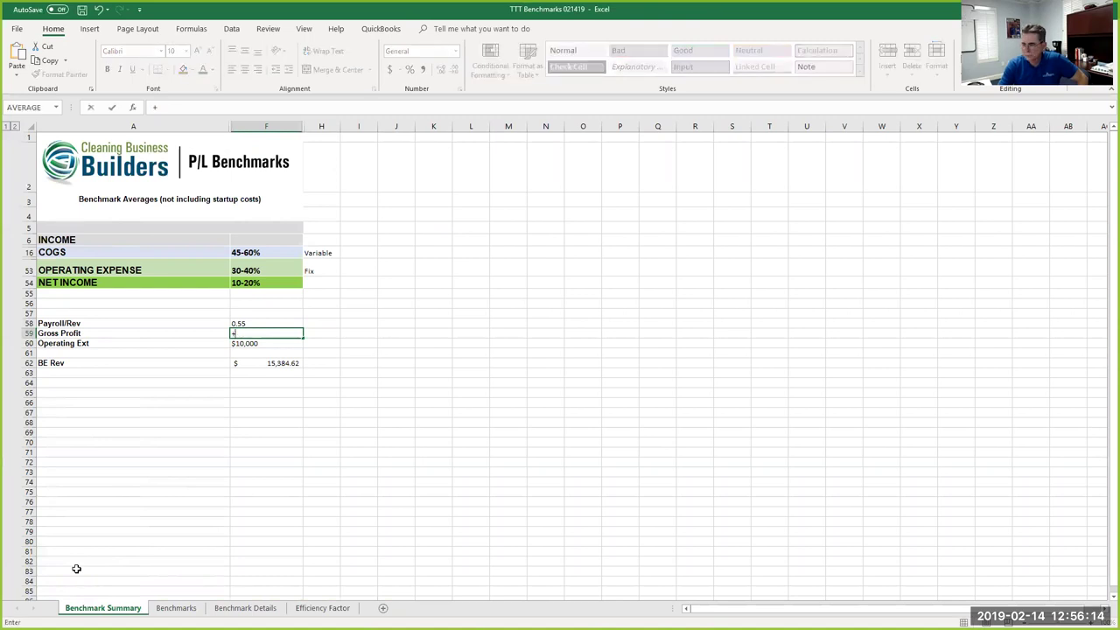
pyautogui.write('1-')
pyautogui.press('Up')
pyautogui.press('Return')
pyautogui.press('Up')
pyautogui.press('Up')
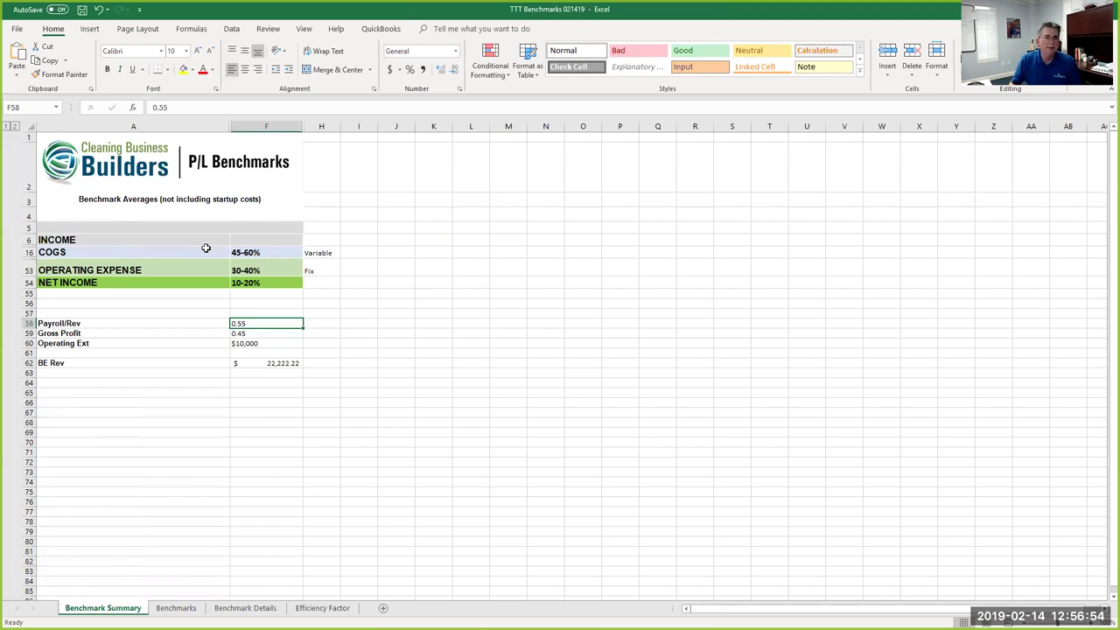
pyautogui.click(262, 333)
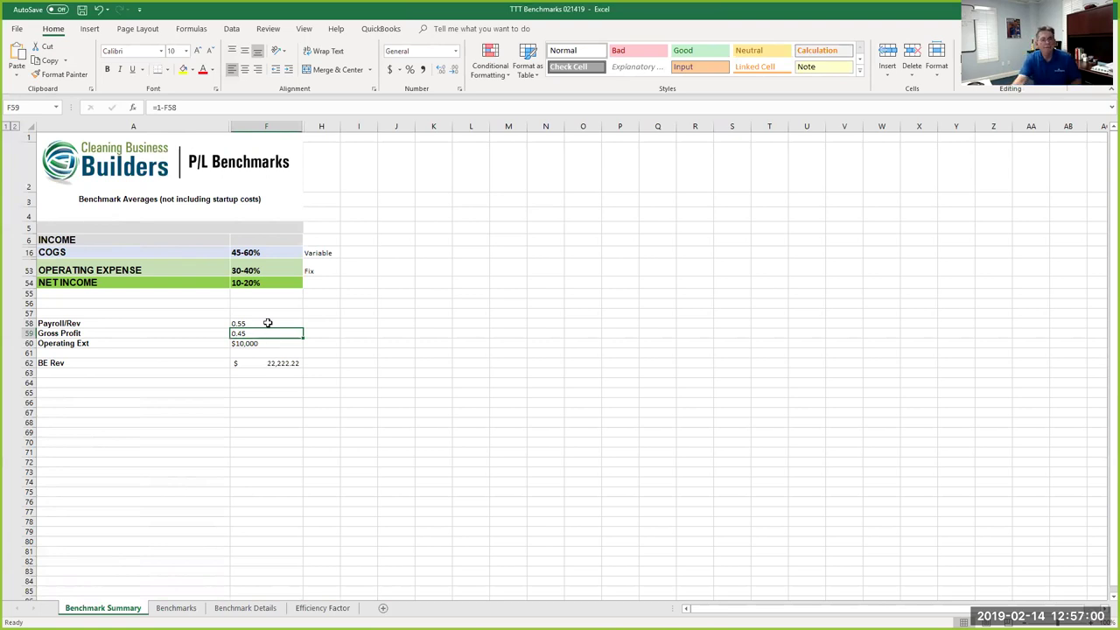
pyautogui.click(268, 323)
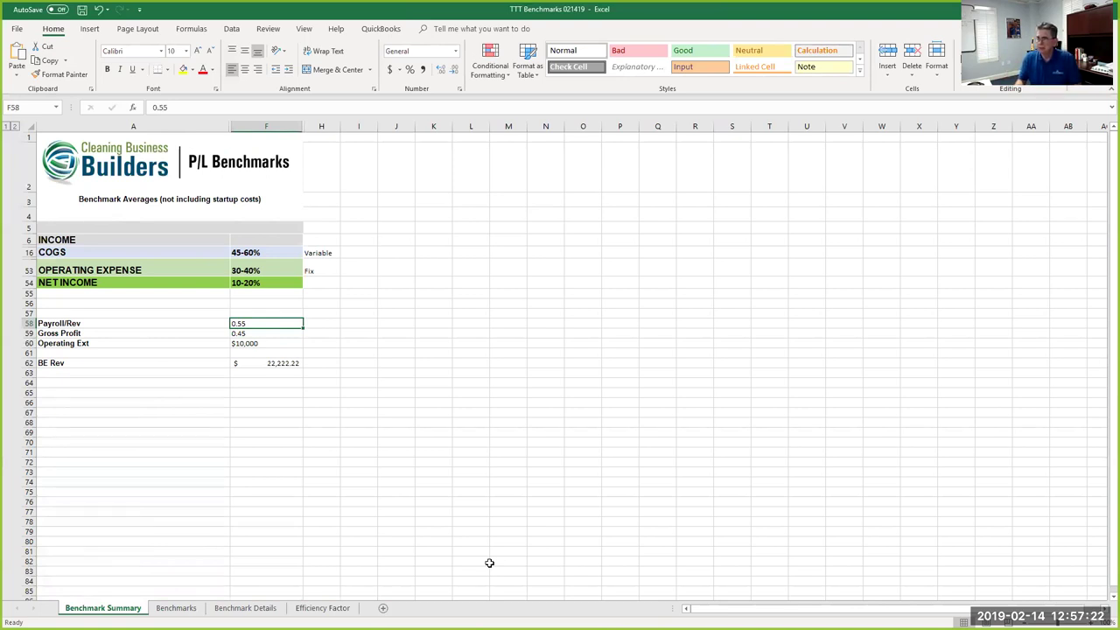
pyautogui.click(258, 343)
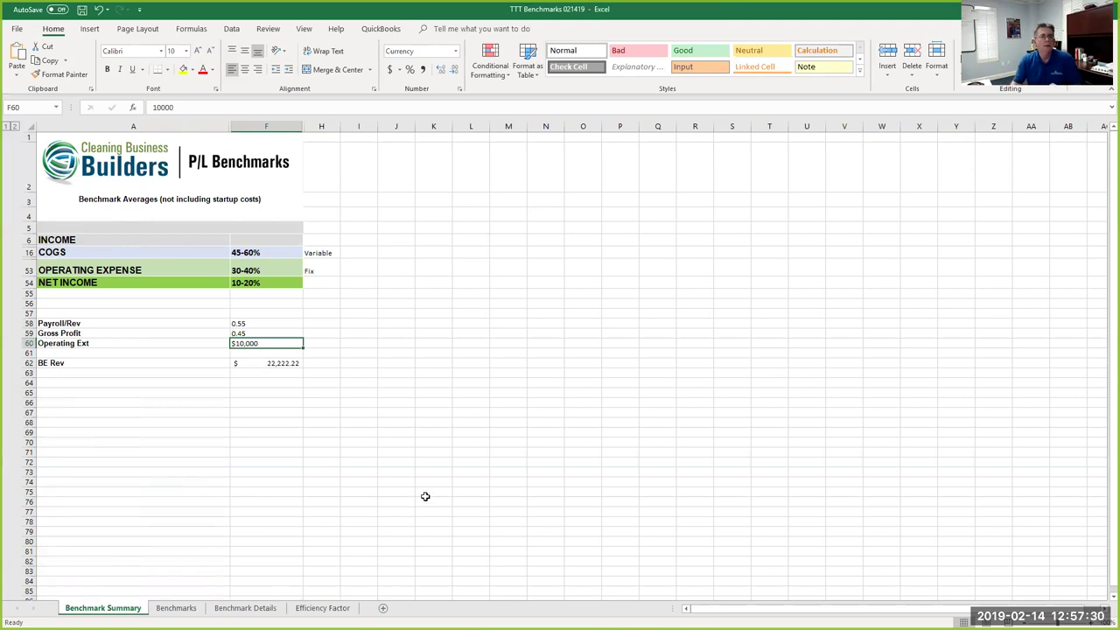
pyautogui.click(286, 365)
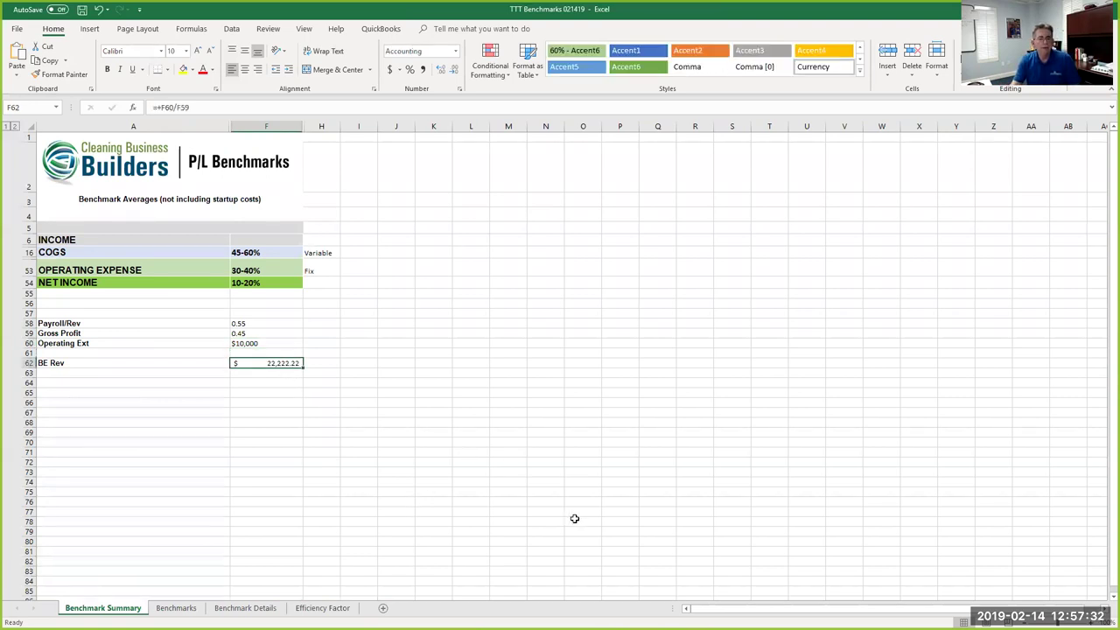
pyautogui.click(252, 343)
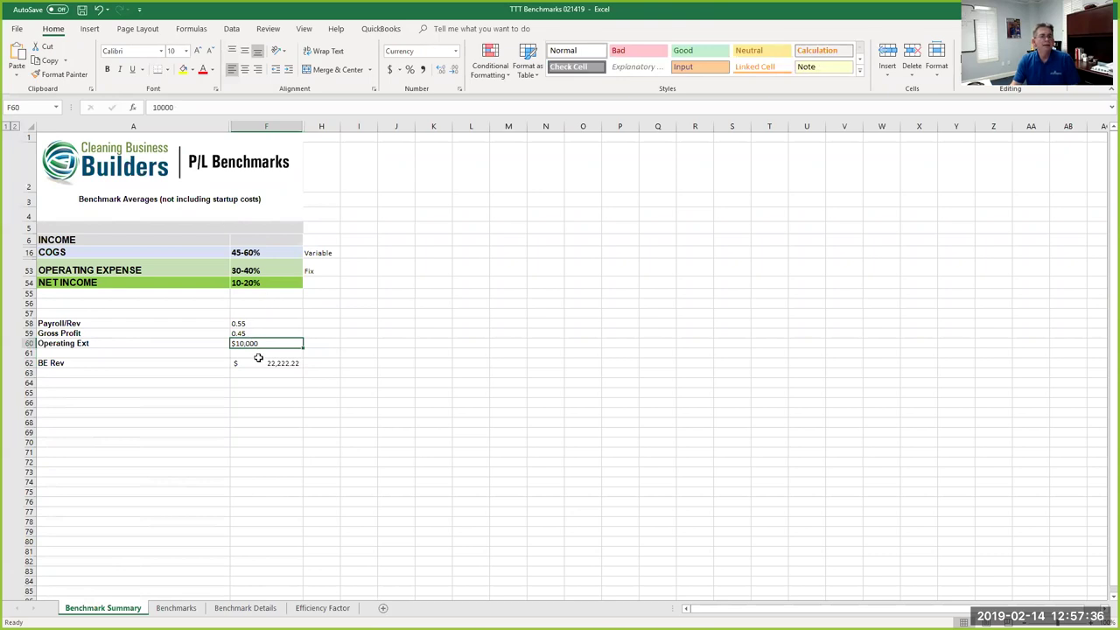
pyautogui.click(259, 361)
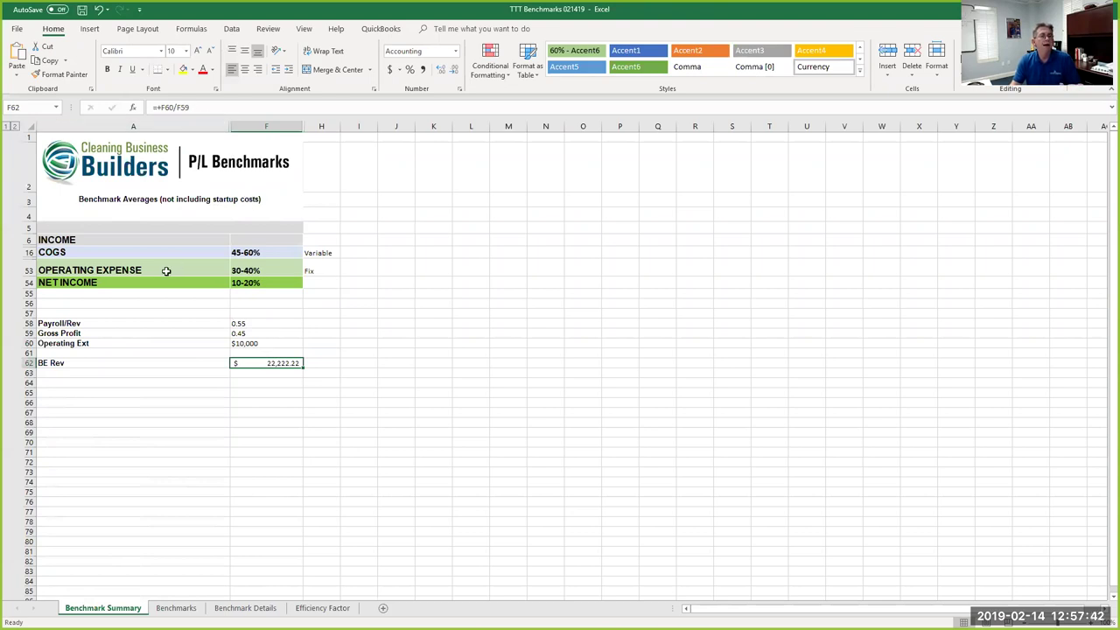
pyautogui.click(252, 332)
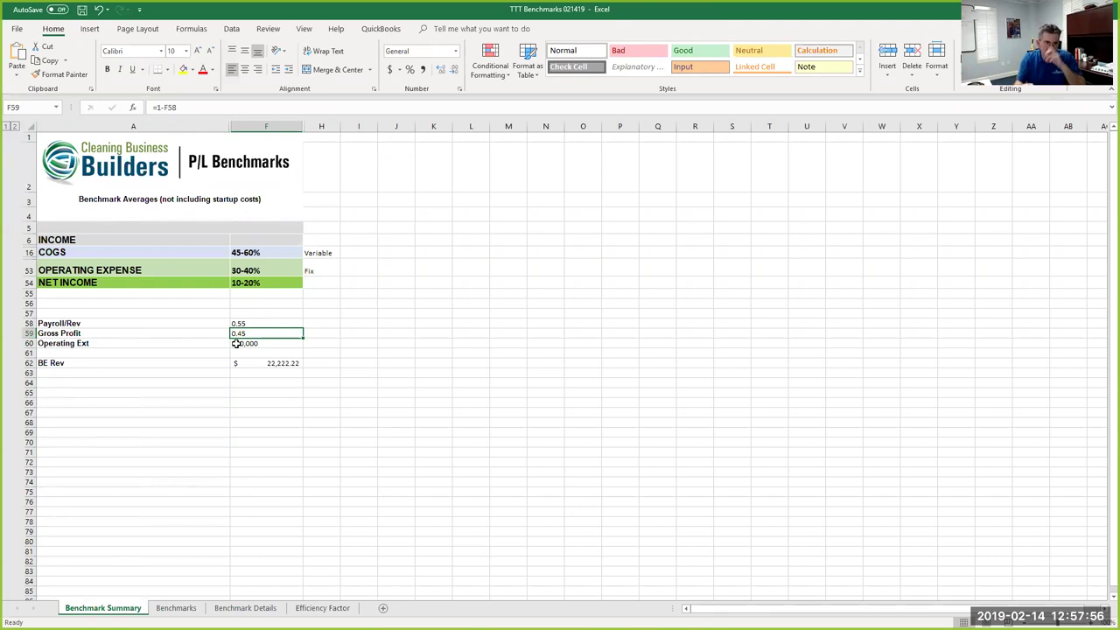
pyautogui.click(286, 365)
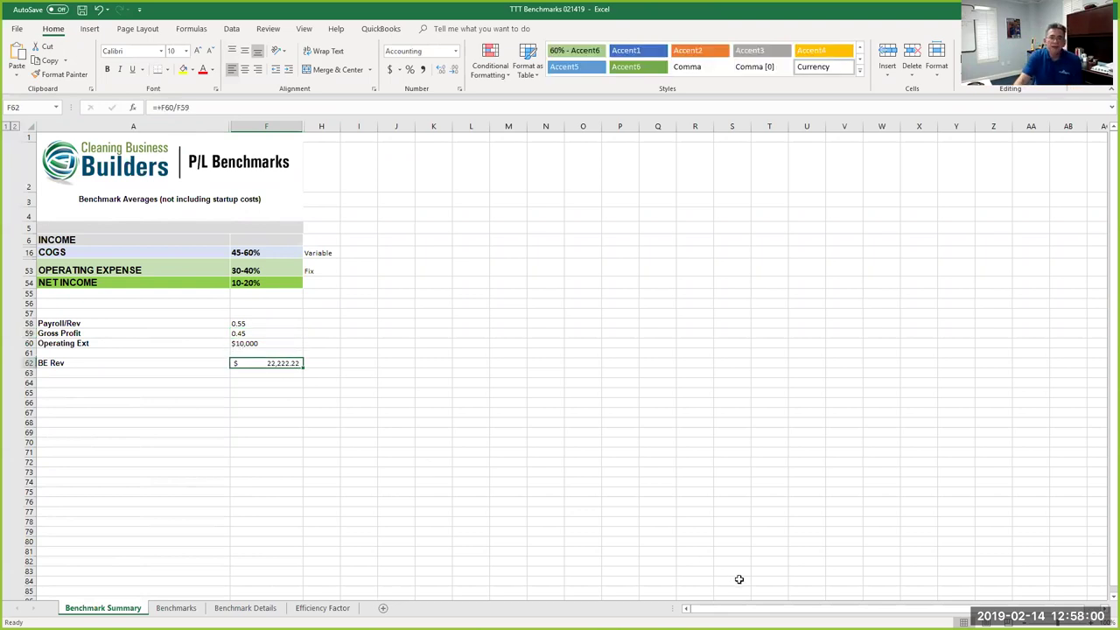
# Set Payroll/Rev to 0.45 and check the break-even revenue of 18,181.82
pyautogui.click(284, 322)
pyautogui.write('.')
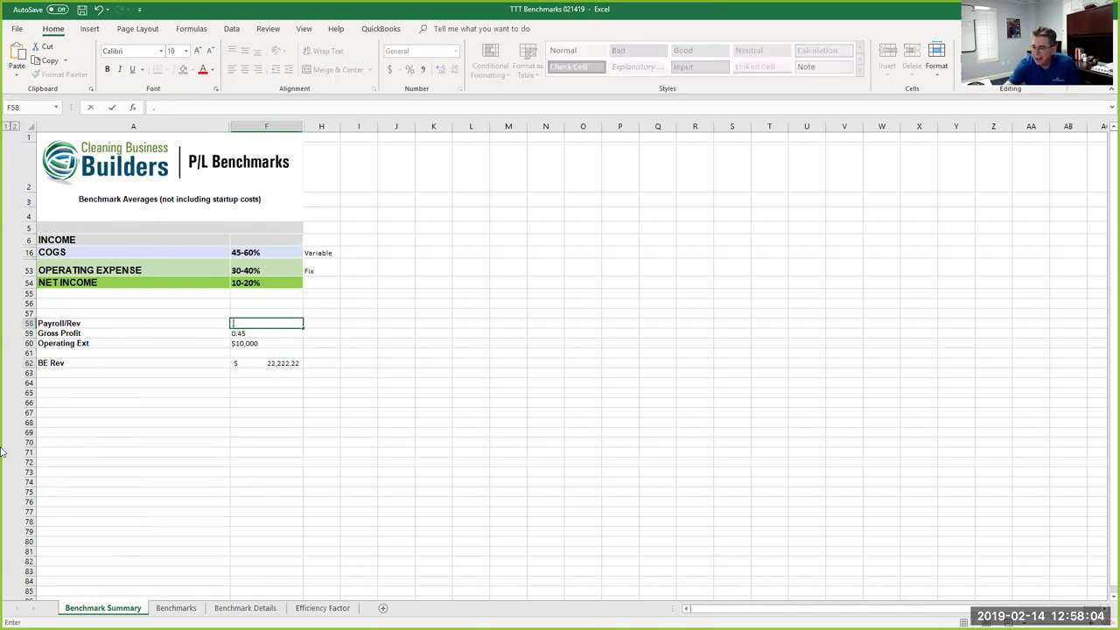
pyautogui.write('45')
pyautogui.press('Return')
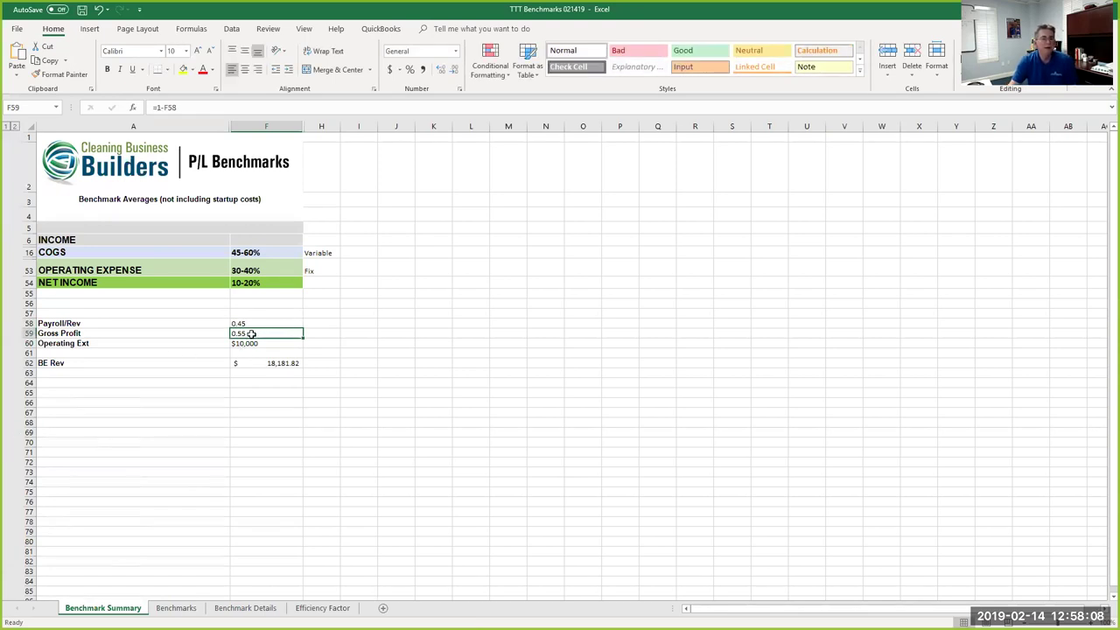
pyautogui.click(272, 363)
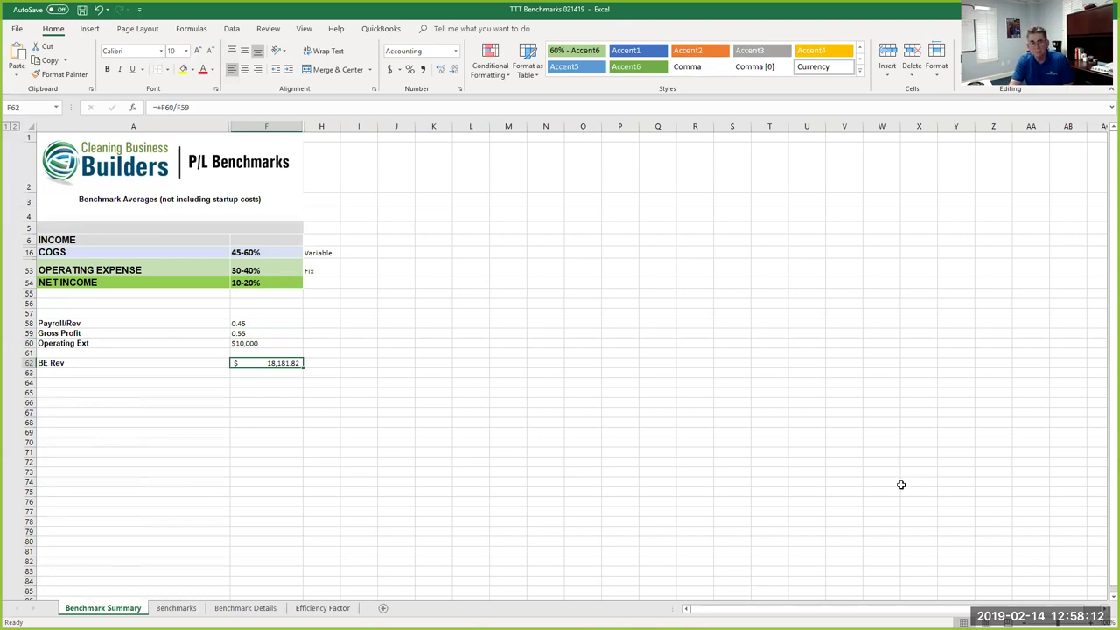
# Change Payroll/Rev in F58 to 0.4
pyautogui.click(287, 324)
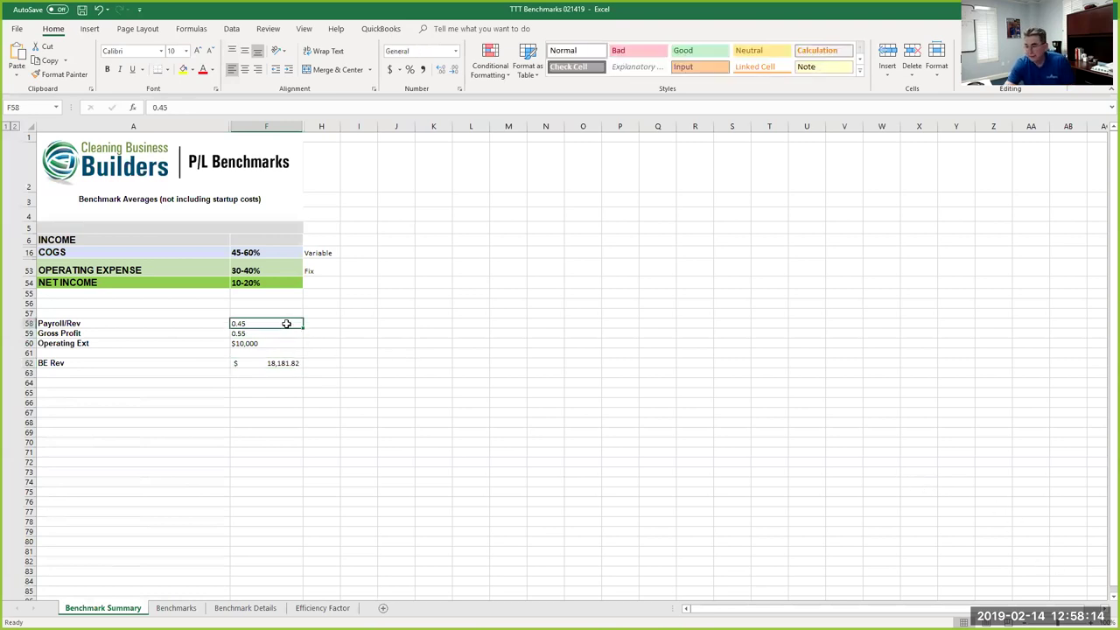
pyautogui.press('BackSpace')
pyautogui.write('.4')
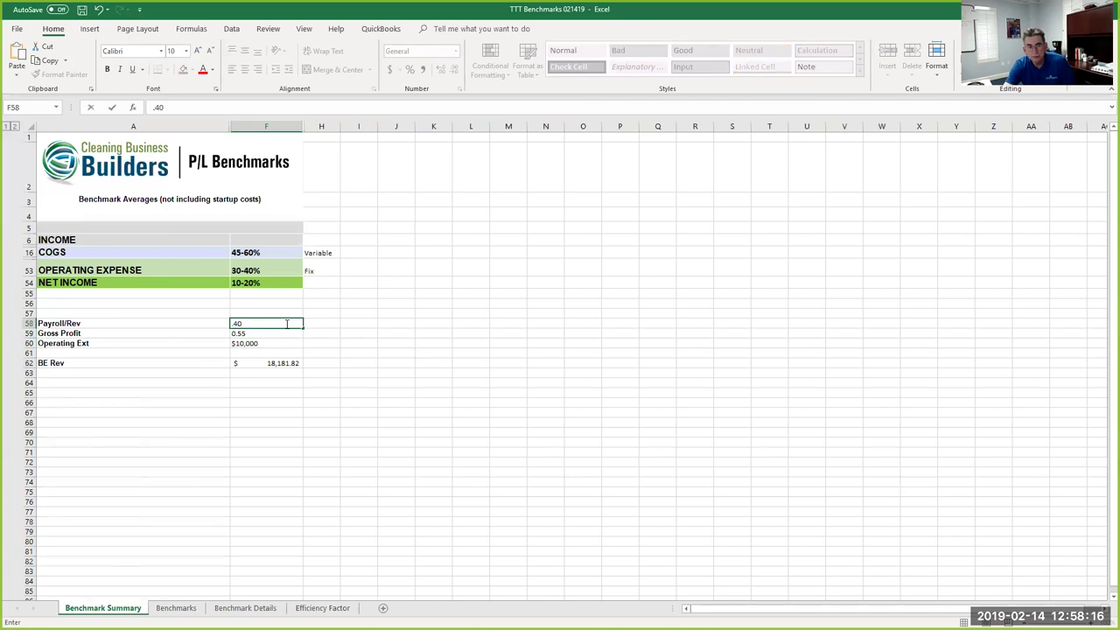
pyautogui.press('Return')
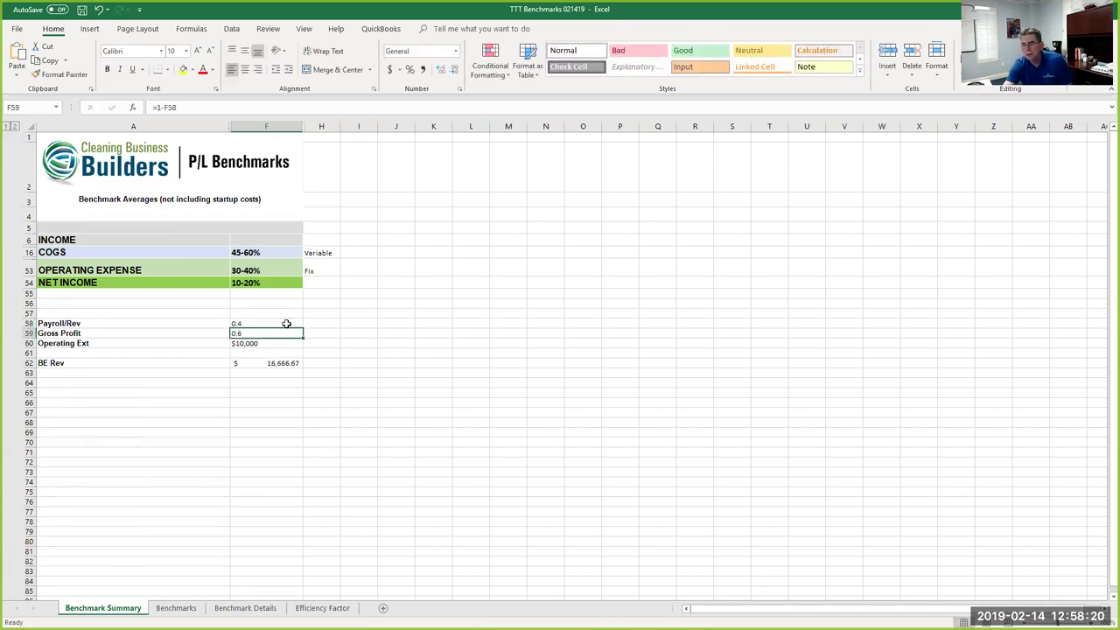
pyautogui.click(286, 323)
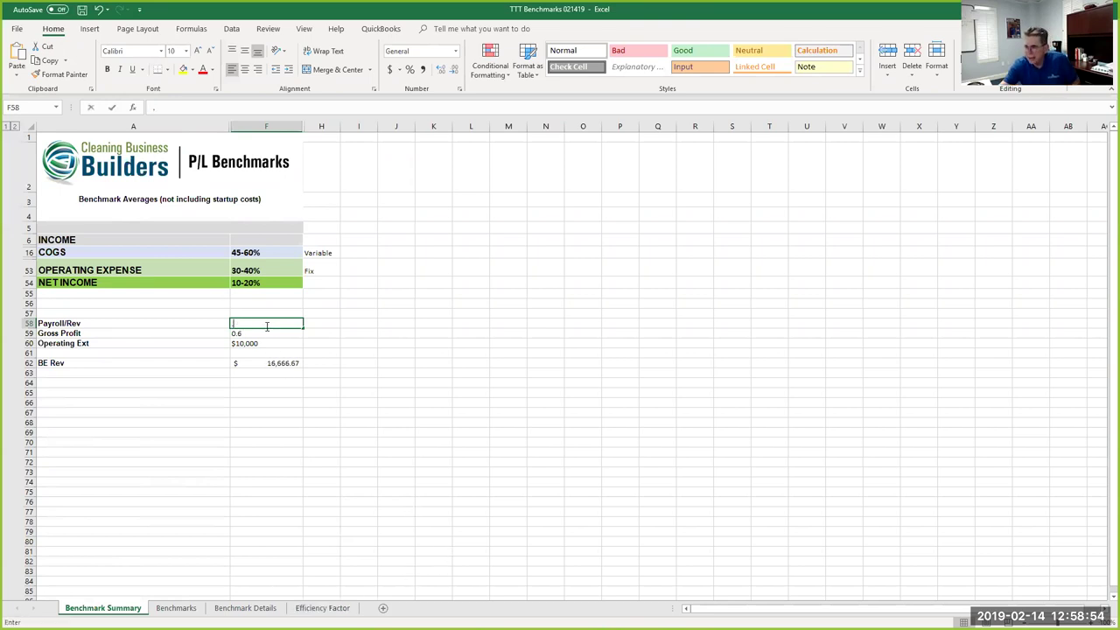
# Enter 0.7 as Payroll/Rev and review the Gross Profit, Operating Ext and BE Rev cells
pyautogui.write('.70')
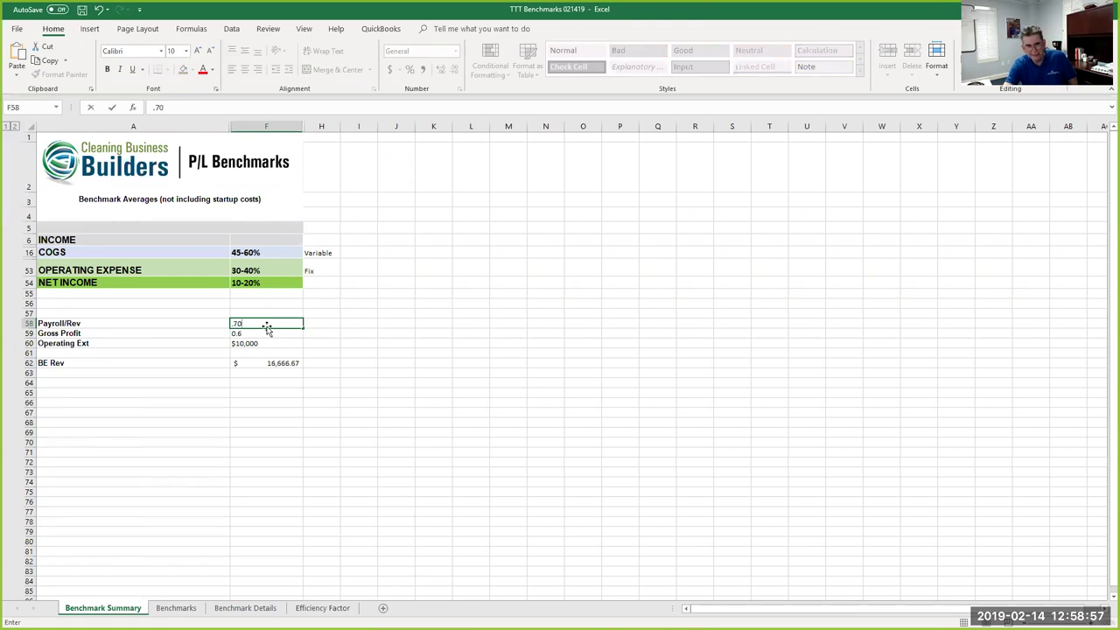
pyautogui.click(267, 329)
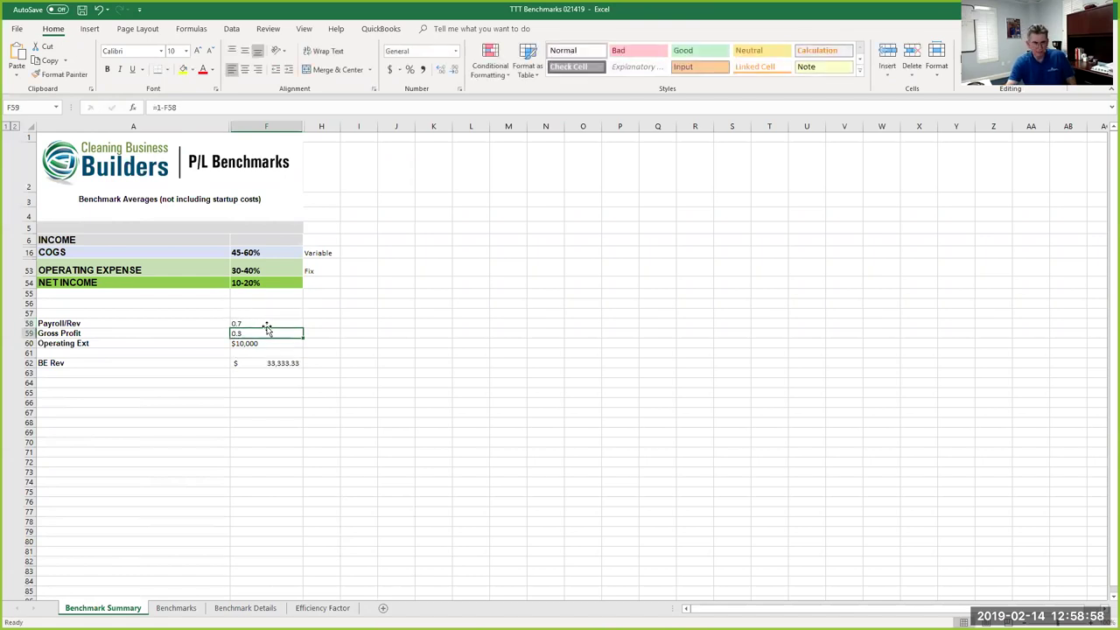
pyautogui.click(299, 363)
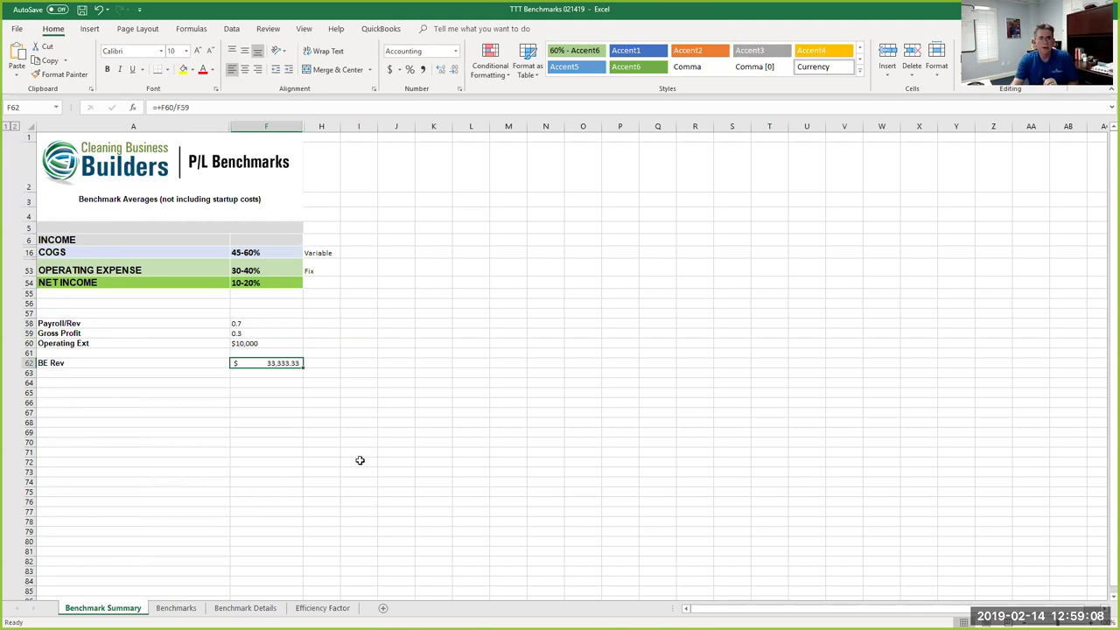
pyautogui.click(256, 325)
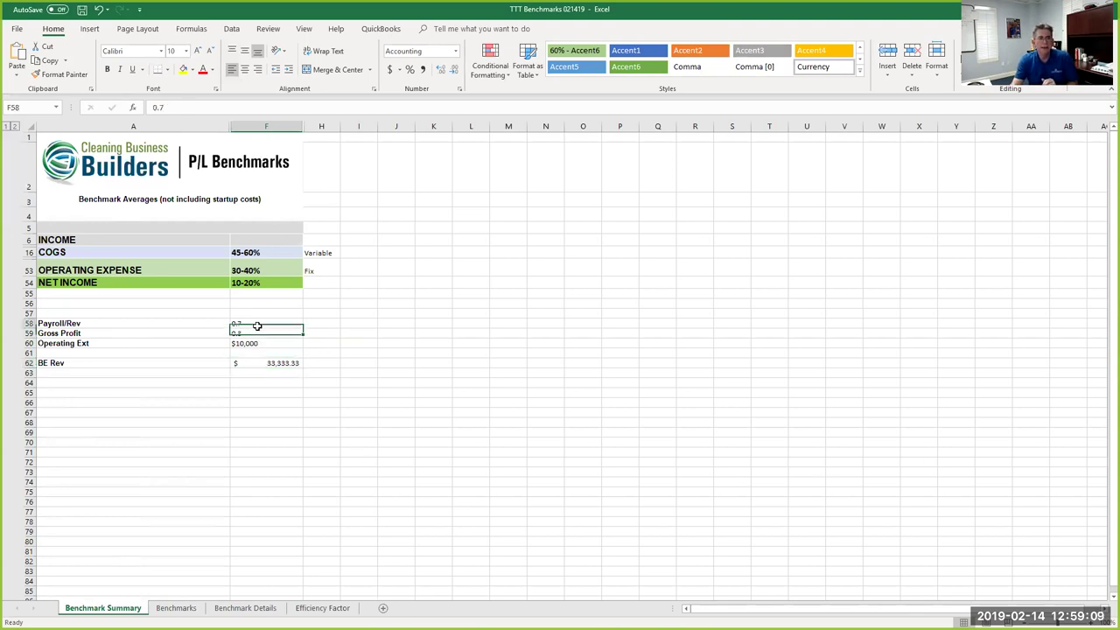
pyautogui.click(302, 343)
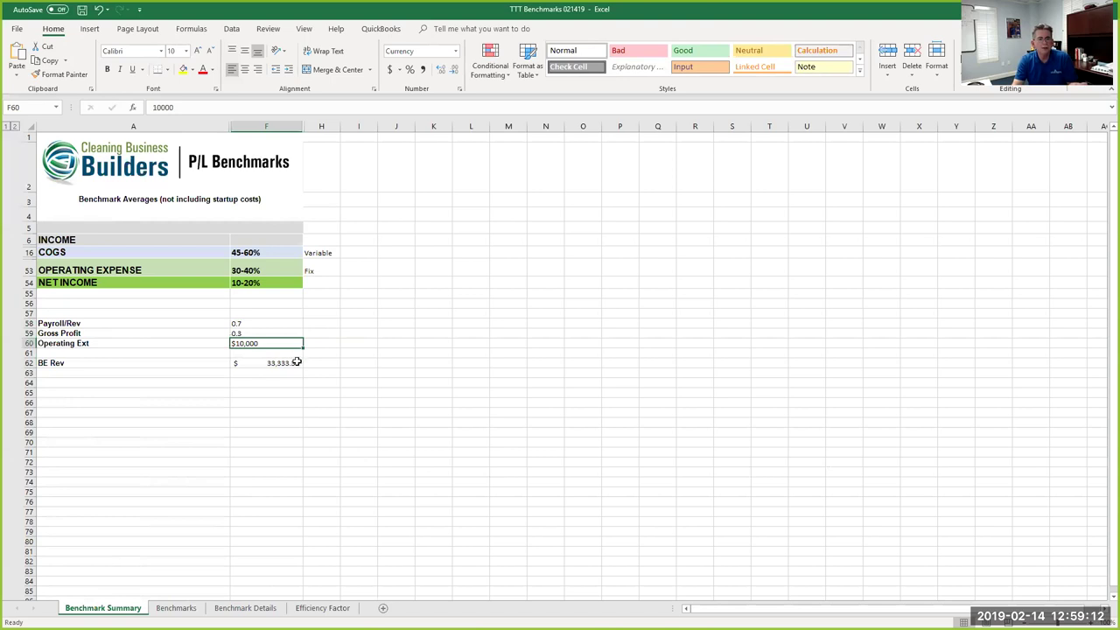
pyautogui.click(287, 363)
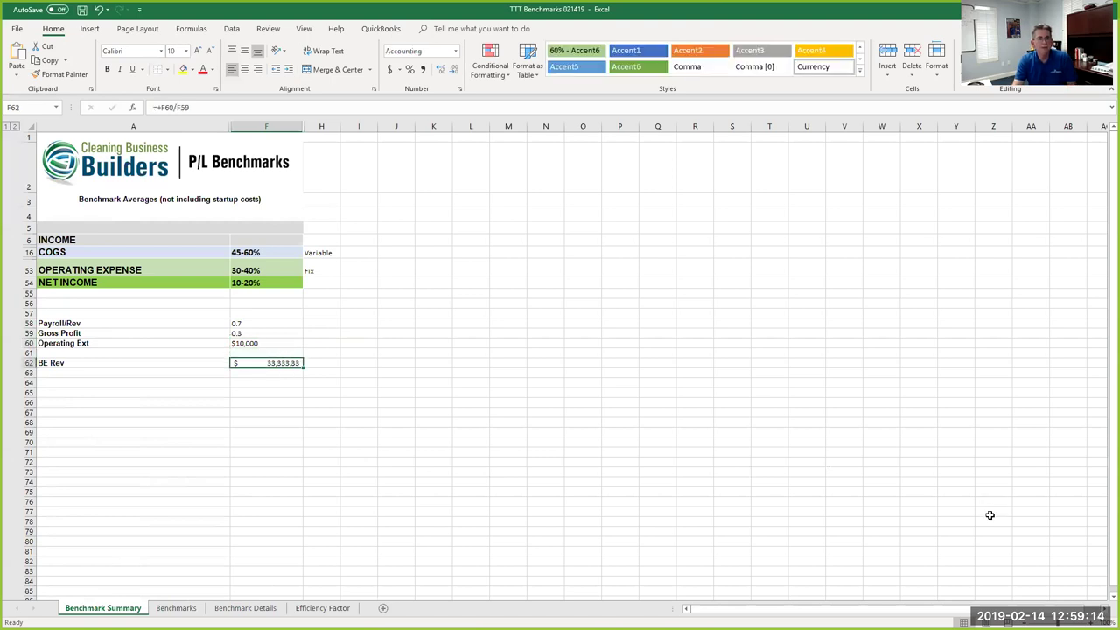
pyautogui.click(273, 326)
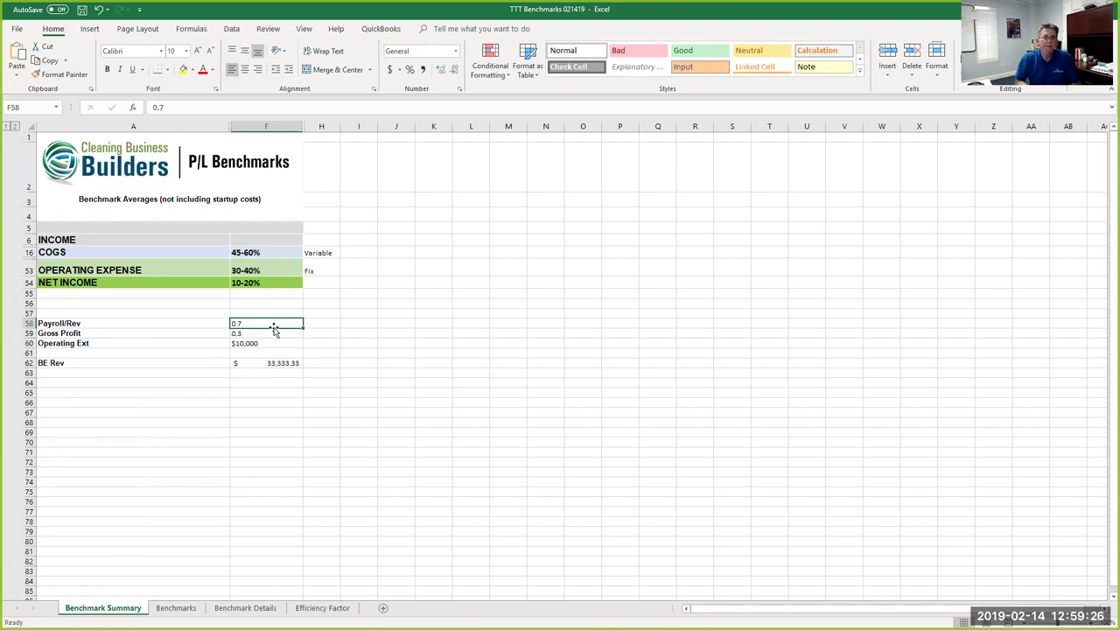
pyautogui.click(258, 333)
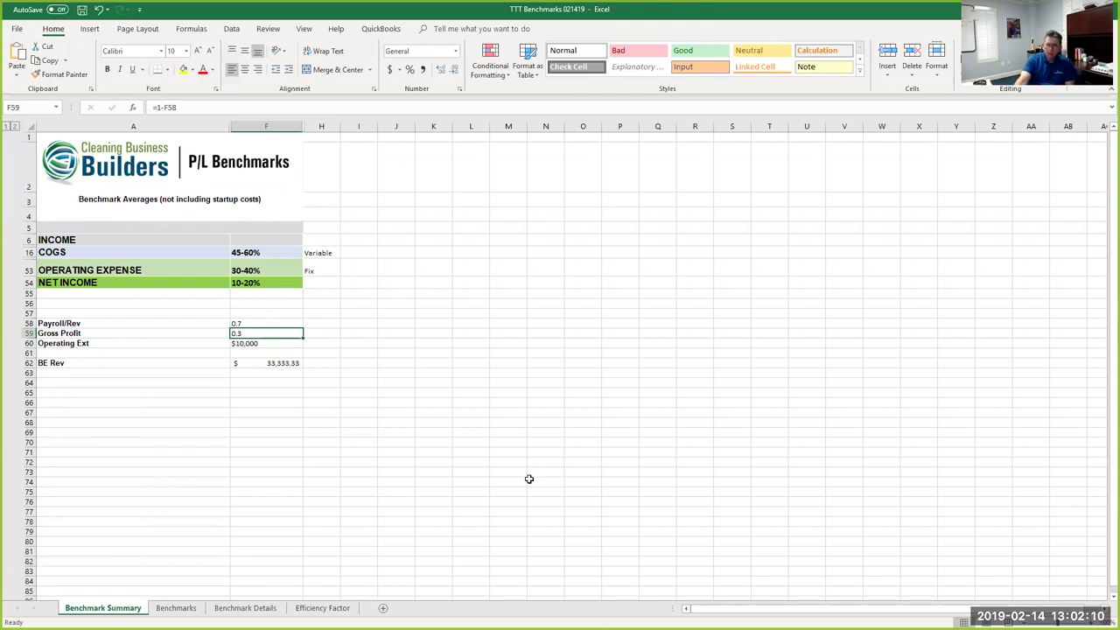
# Go to the Efficiency Factor sheet and inspect the bill rates in C5 and D5
pyautogui.click(186, 607)
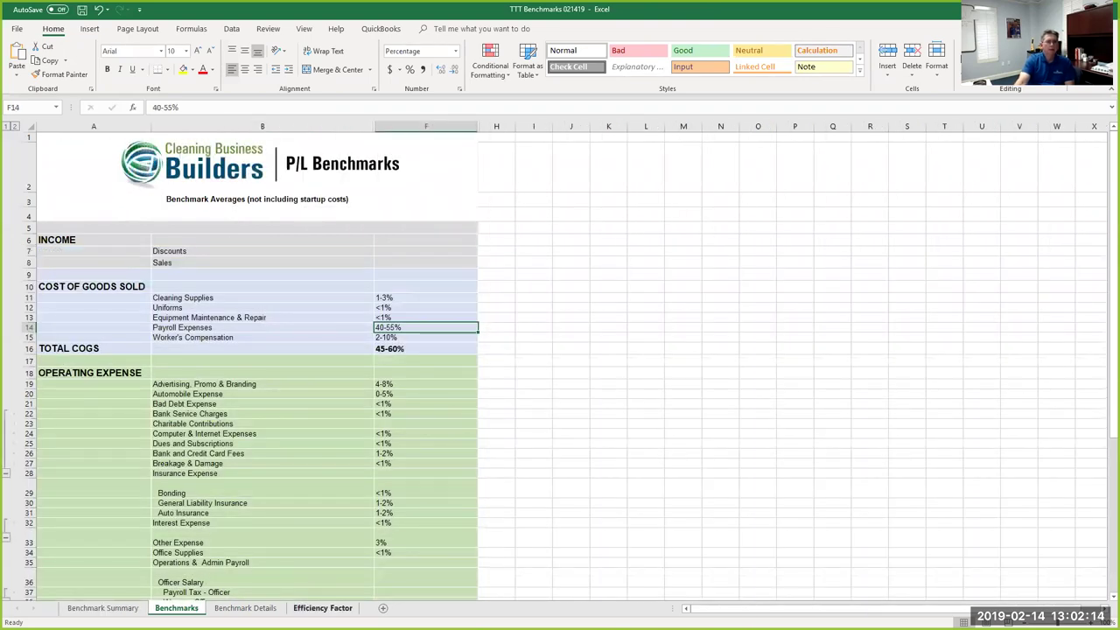
pyautogui.click(322, 607)
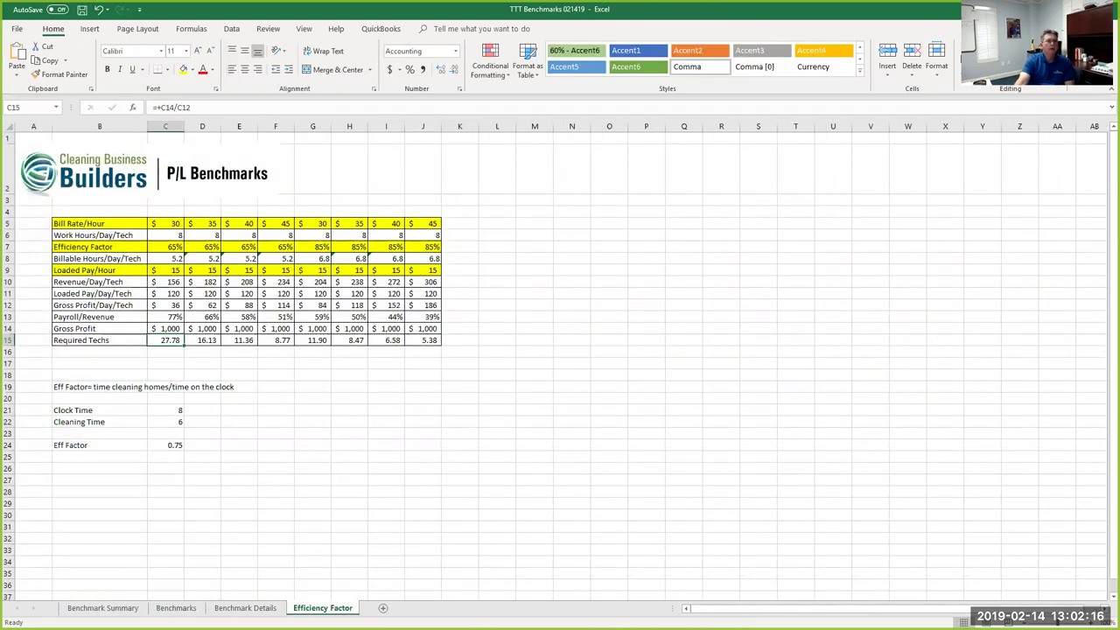
pyautogui.click(176, 224)
pyautogui.click(211, 223)
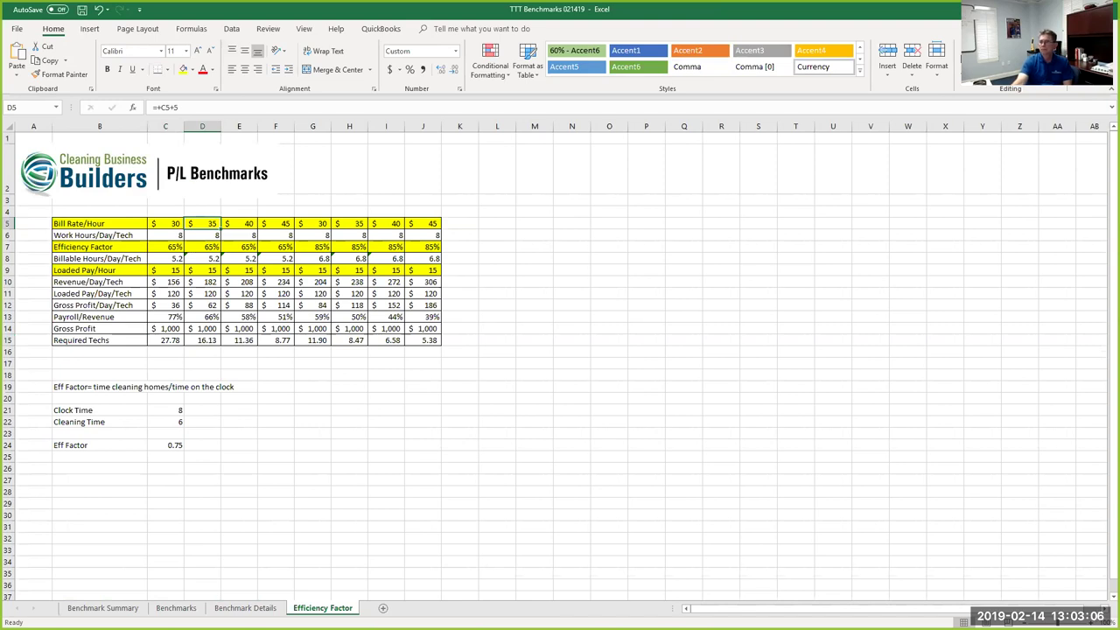
# Browse the Cleaning Business Builders page, click its Best time to call field, then return to TTT Benchmarks
pyautogui.hotkey('alt', 'Tab')
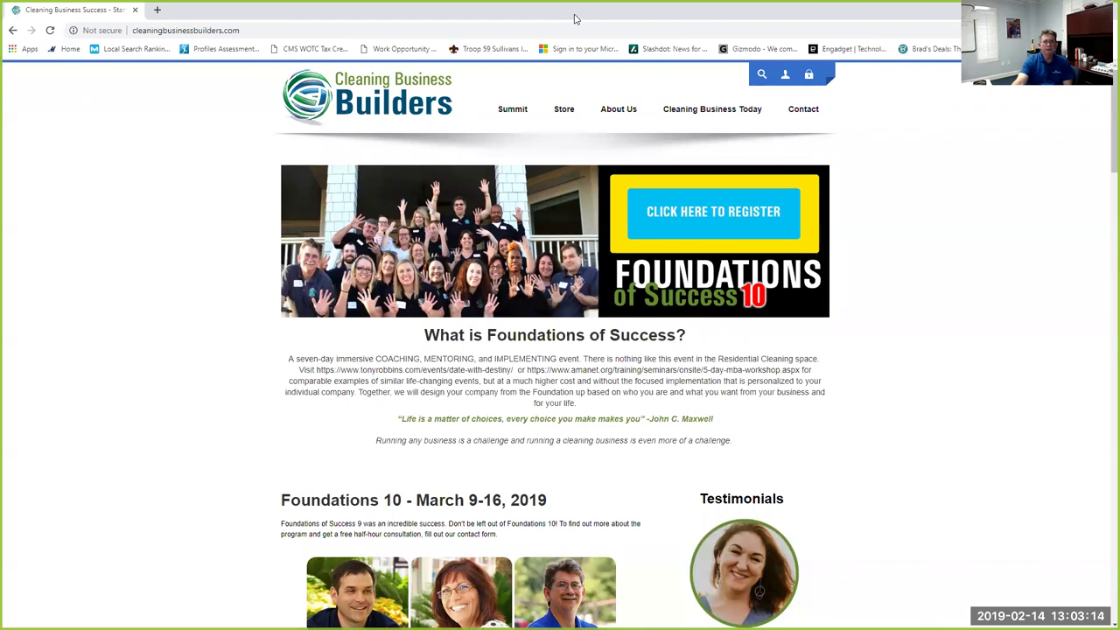
pyautogui.moveTo(574, 18); pyautogui.dragTo(507, 1)
pyautogui.scroll(-6, 412, 258)
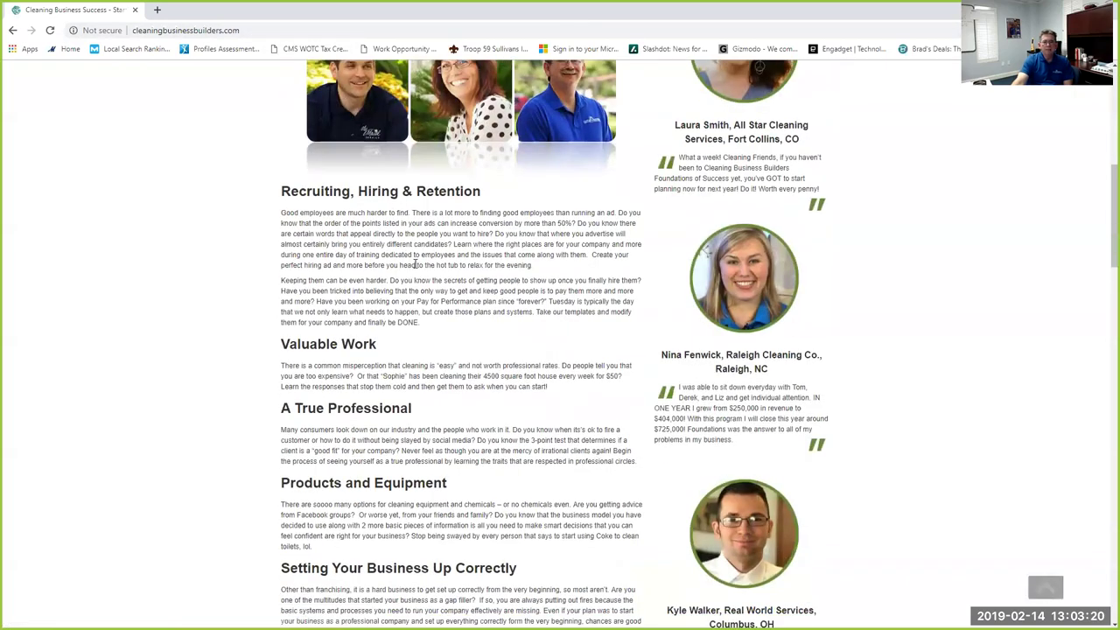
pyautogui.scroll(-9, 415, 265)
pyautogui.scroll(1, 641, 235)
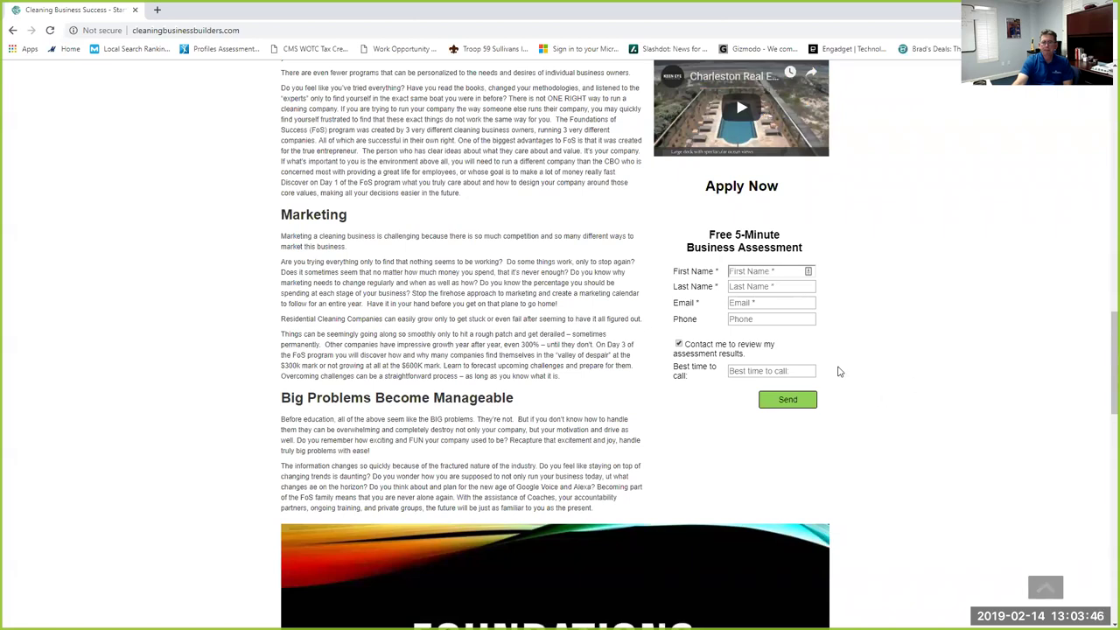
pyautogui.click(787, 371)
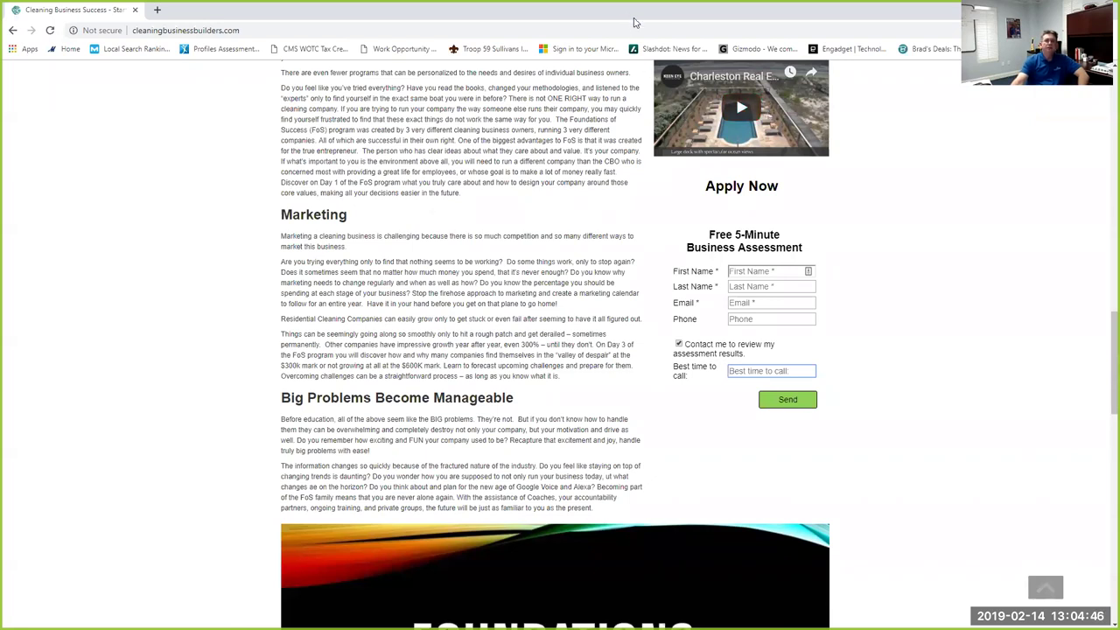
pyautogui.hotkey('alt', 'Tab')
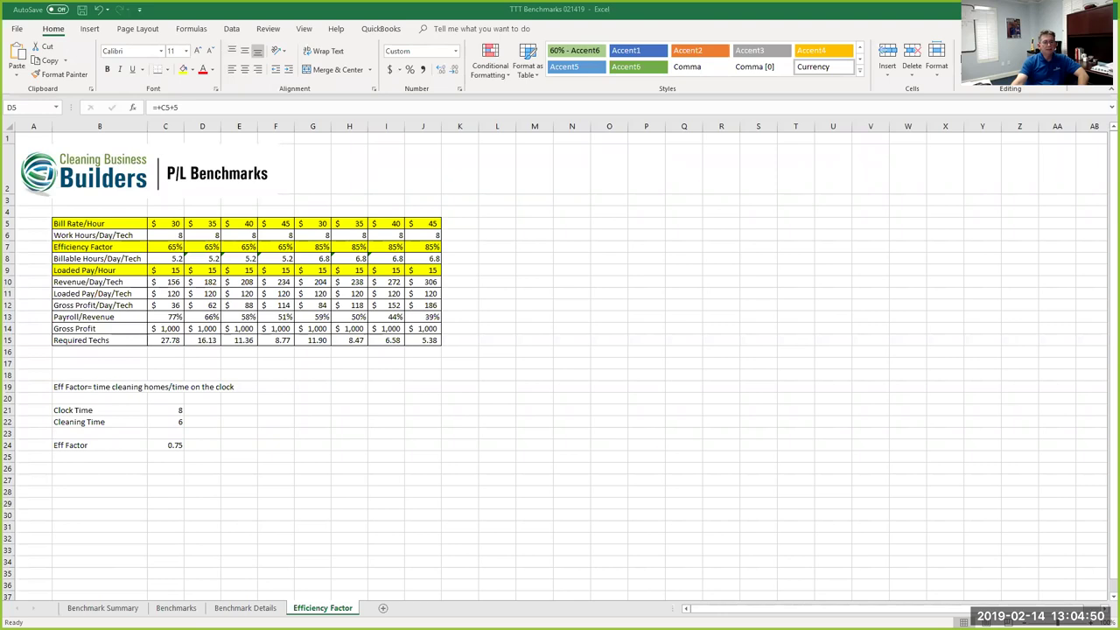
# On the Benchmarks sheet, select the Operations & Office payroll lines in B39:B42
pyautogui.click(176, 607)
pyautogui.scroll(-8, 579, 486)
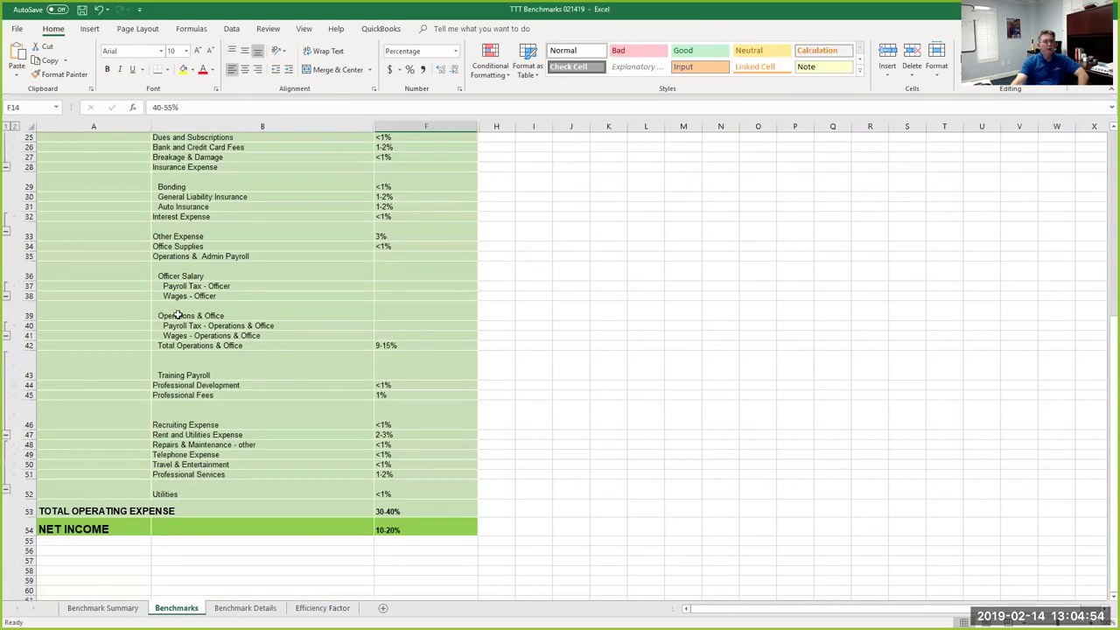
pyautogui.moveTo(178, 315); pyautogui.dragTo(388, 350)
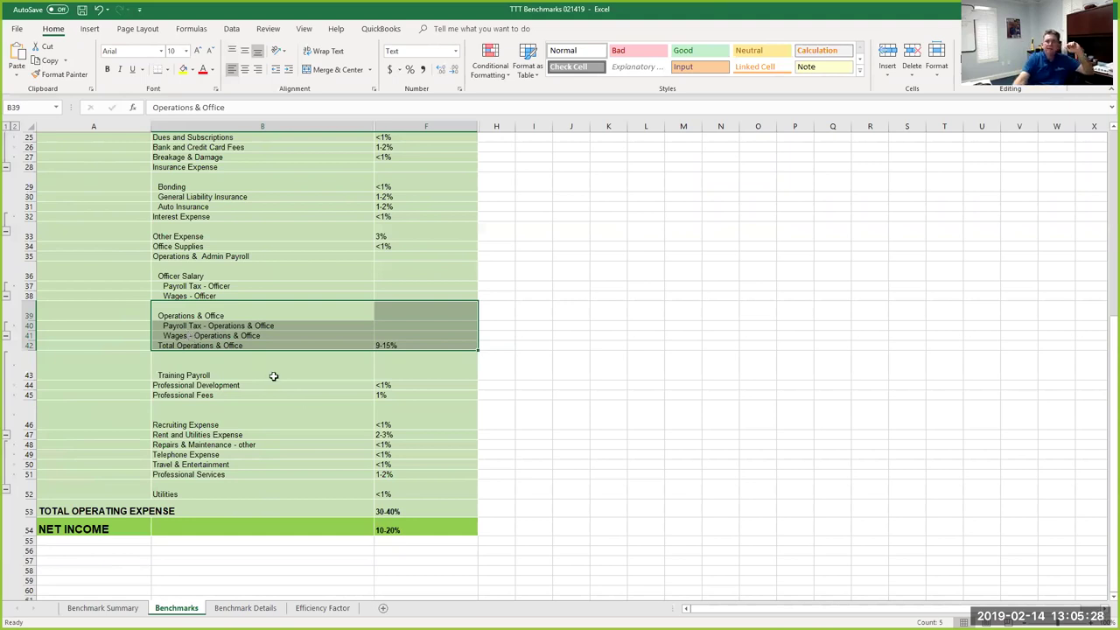
pyautogui.click(392, 345)
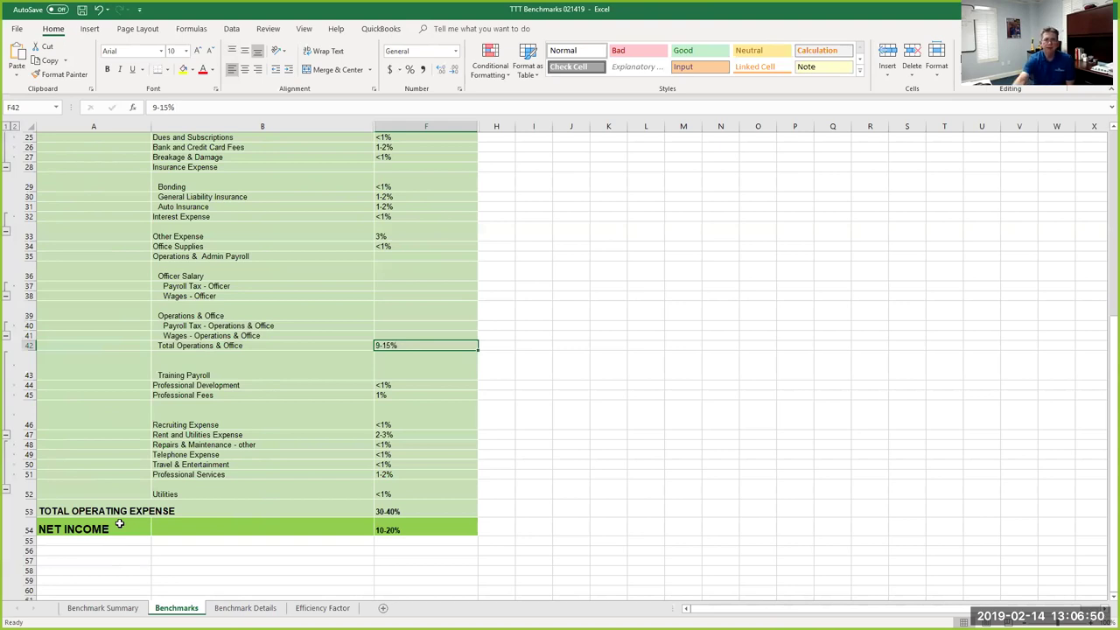
# Restore down the Excel window to reveal the cleaning business web page behind it
pyautogui.doubleClick(717, 21)
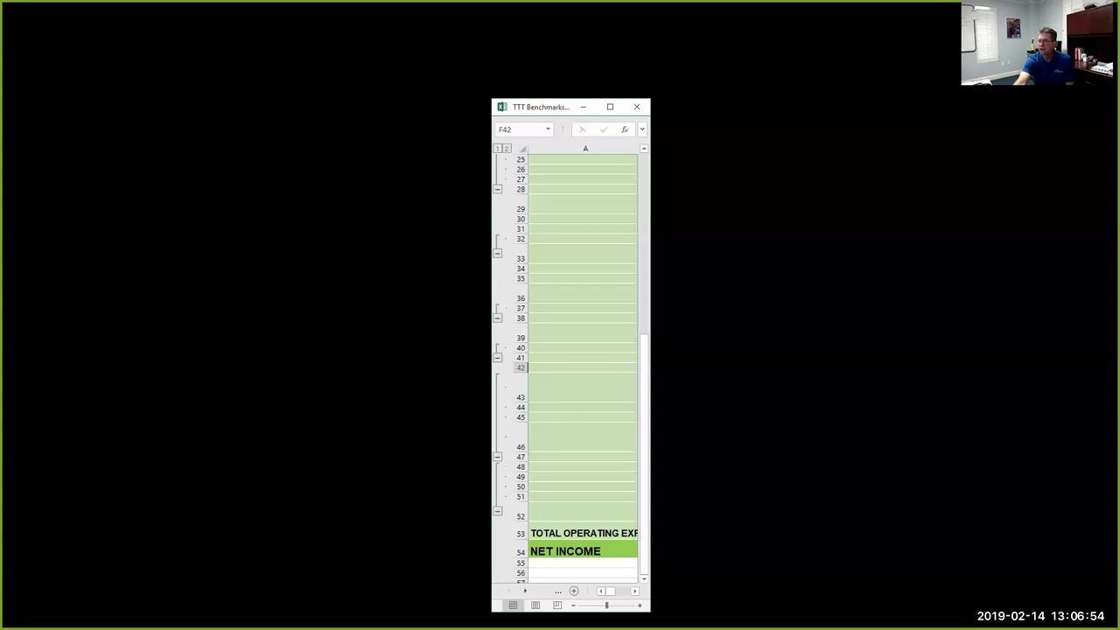